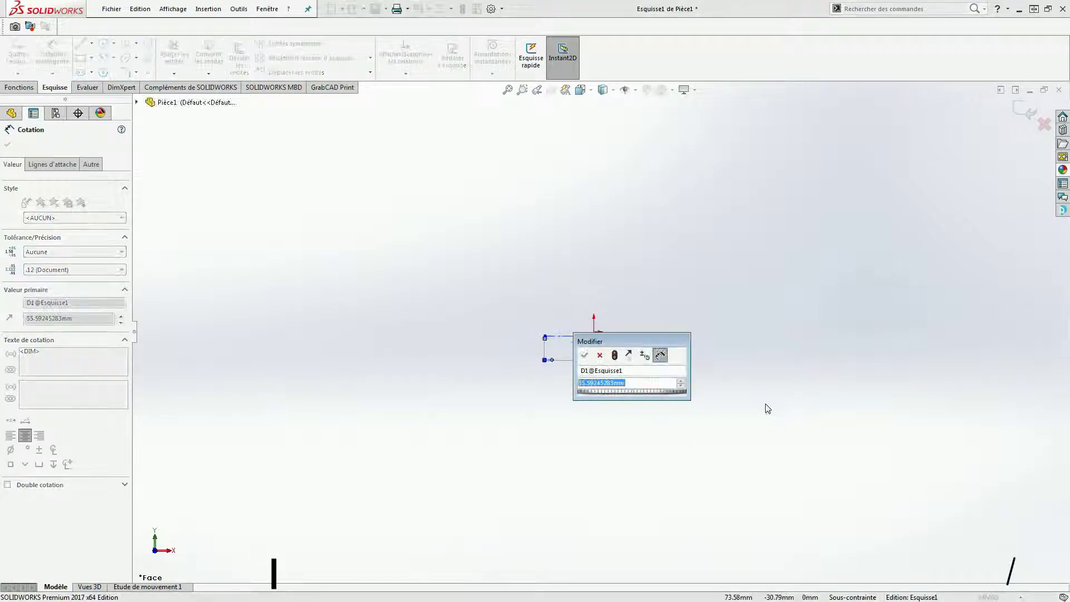
Step: Confirm the 60 mm length and draw a vertical centreline up from the origin
type("60")
key("Return")
left_click(608, 332)
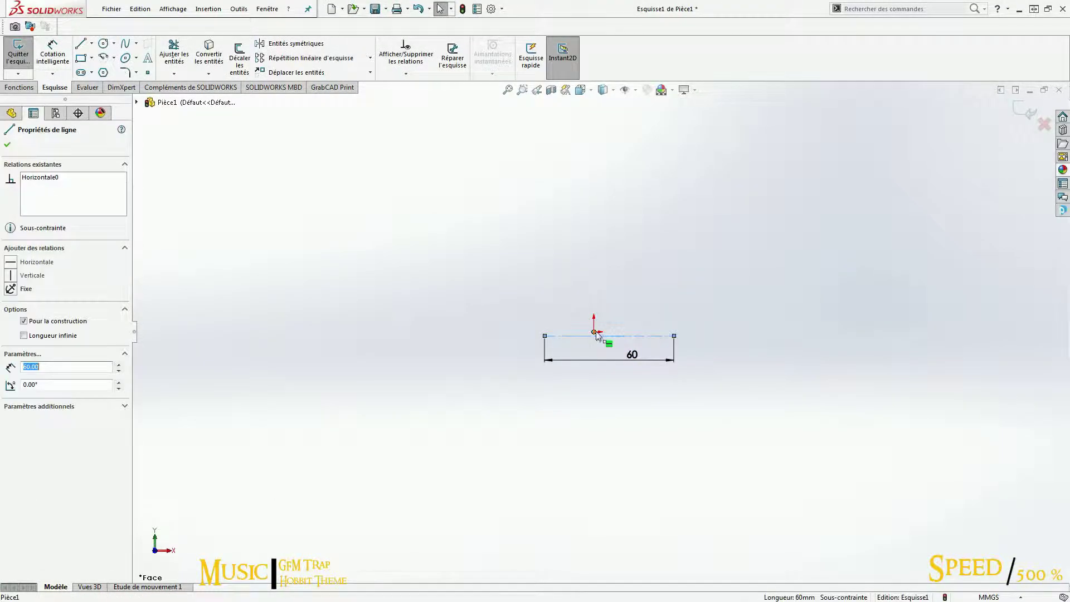
left_click(730, 301)
left_click(81, 43)
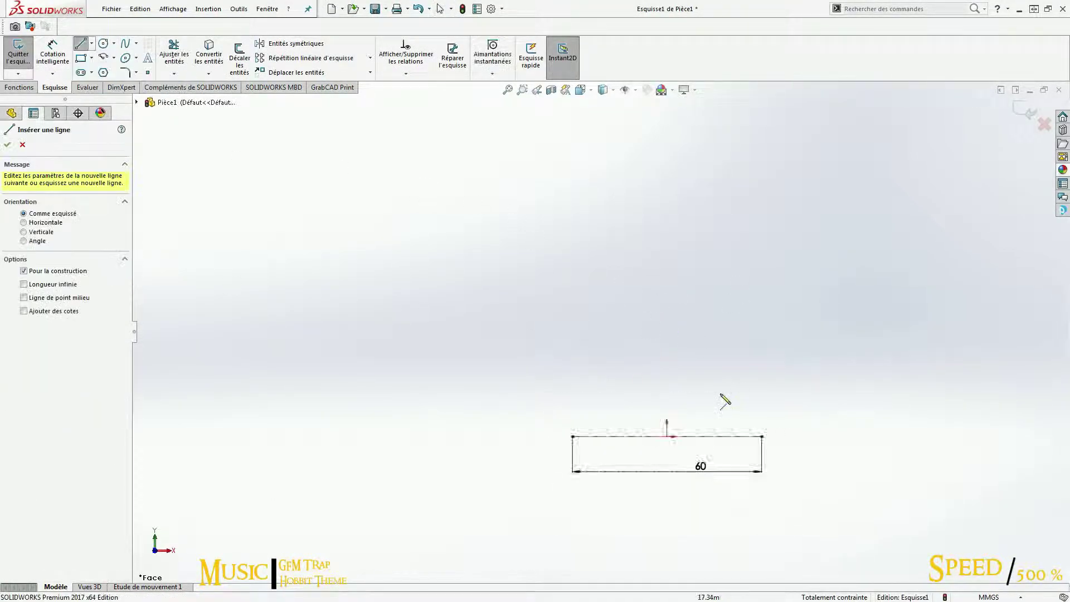
left_click(583, 370)
left_click(583, 119)
key("Escape")
Step: Draw two horizontal construction lines crossing the vertical centreline
left_click_drag(6, 29, 958, 47)
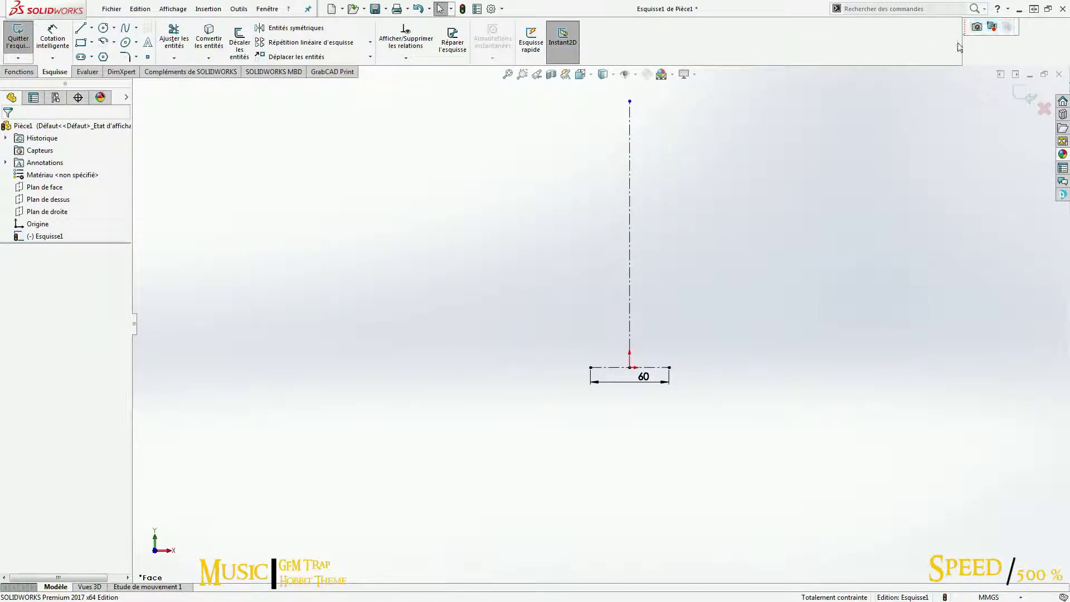
scroll(545, 279, "up", 2)
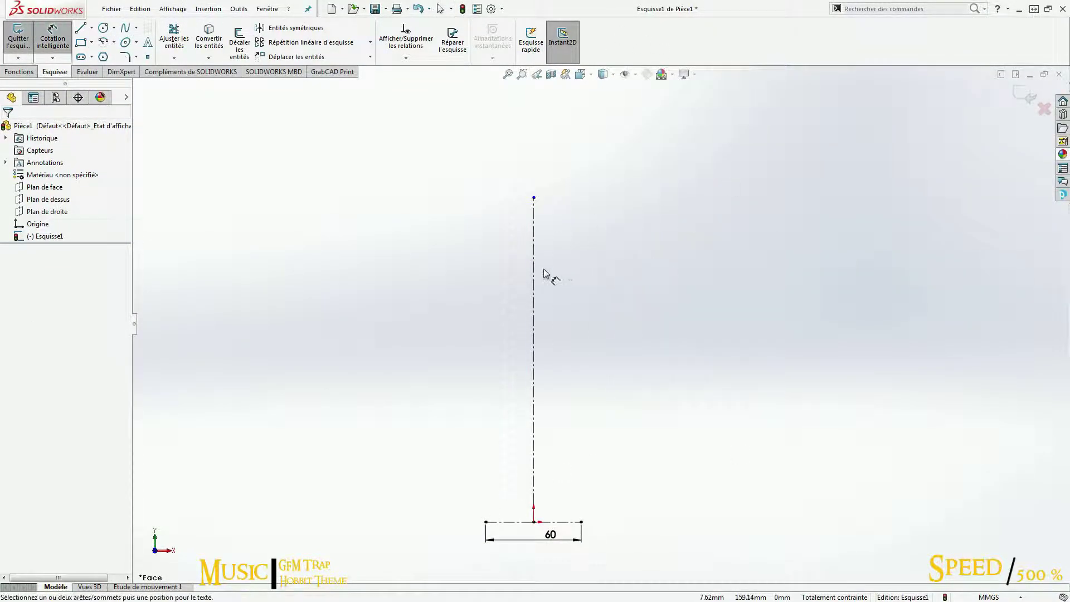
left_click(560, 279)
key("Escape")
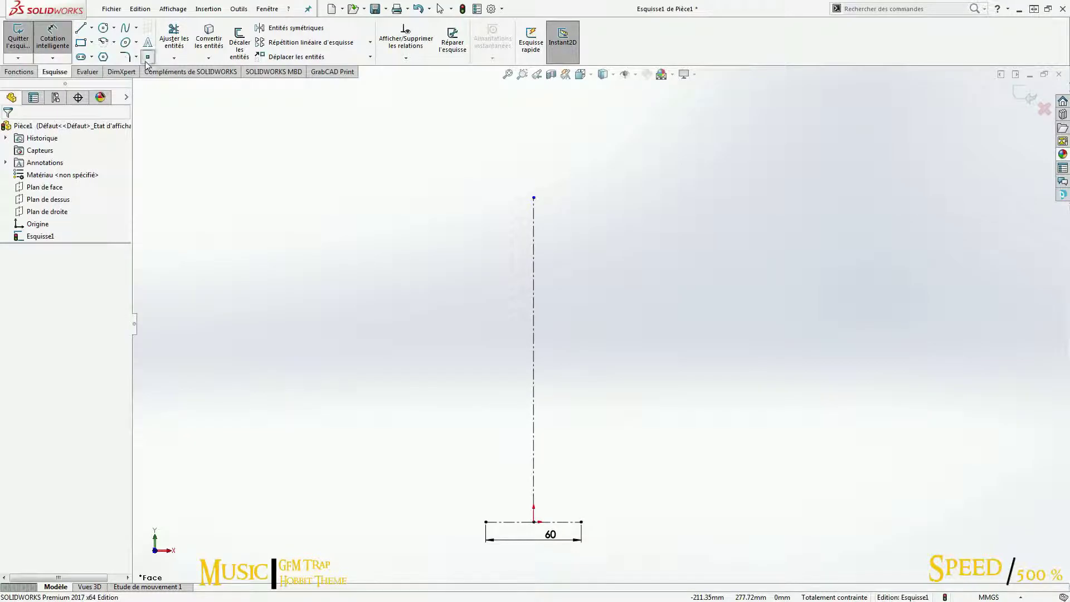
left_click(533, 276)
right_click(310, 156)
left_click(473, 217)
left_click(534, 414)
left_click(561, 415)
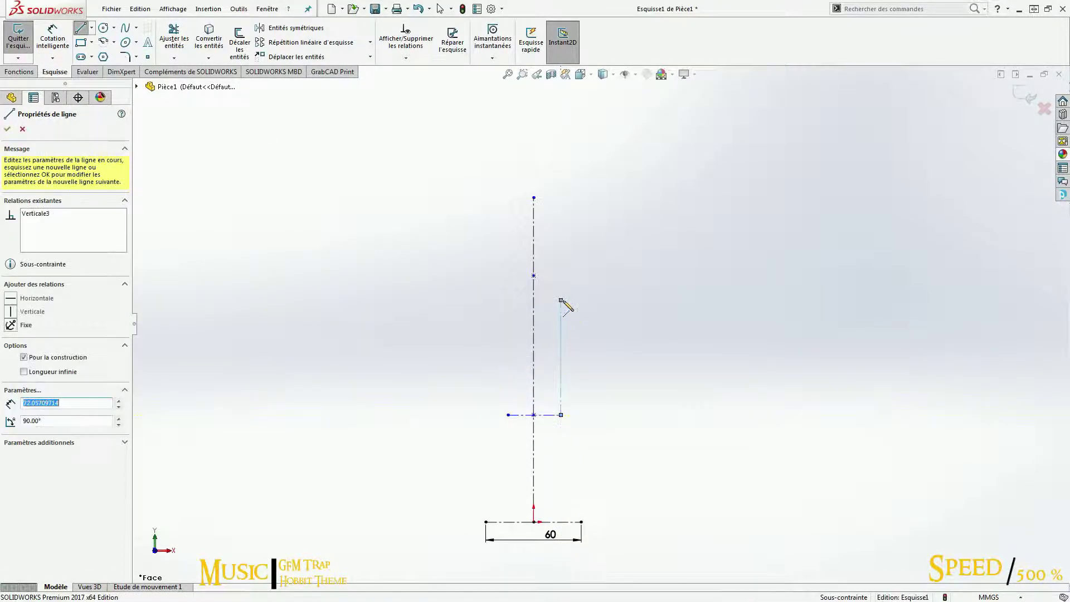
right_click(566, 240)
left_click(645, 342)
left_click(534, 276)
left_click(576, 287)
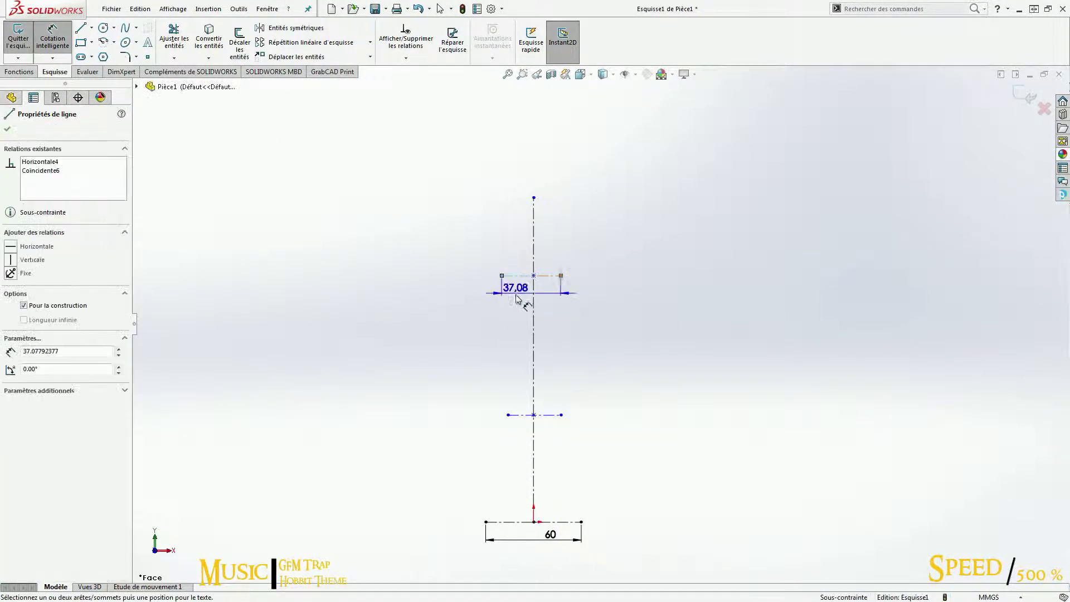
Step: Dimension the horizontal lines 45 and 35 mm, then switch to CGS units (6, 4.50, 3.50 cm)
double_click(519, 301)
type("4.5cm")
key("Return")
left_click(521, 415)
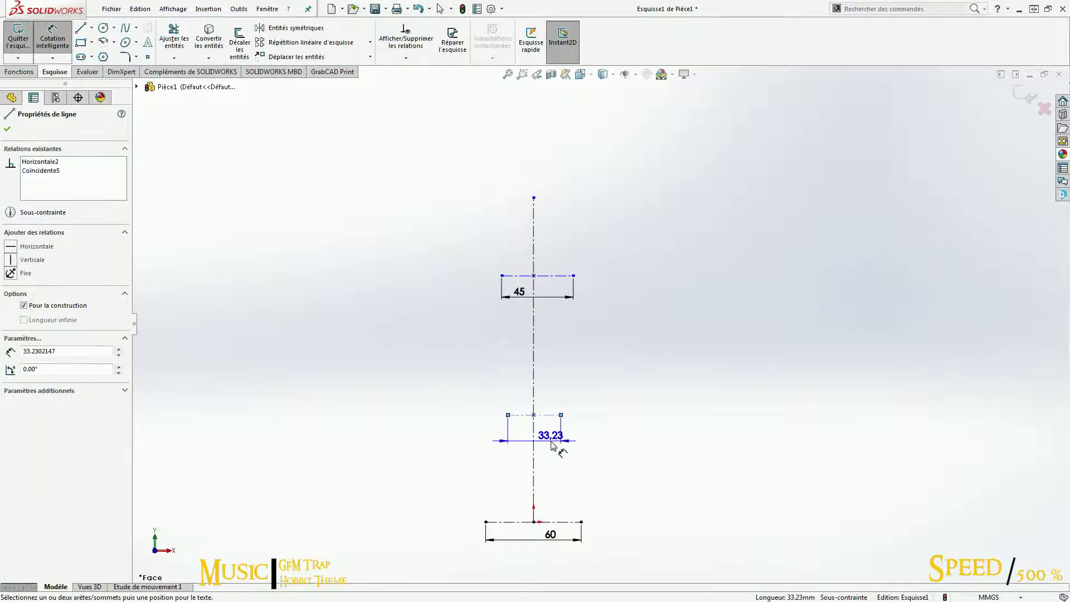
left_click(537, 449)
left_click(623, 495)
key("Return")
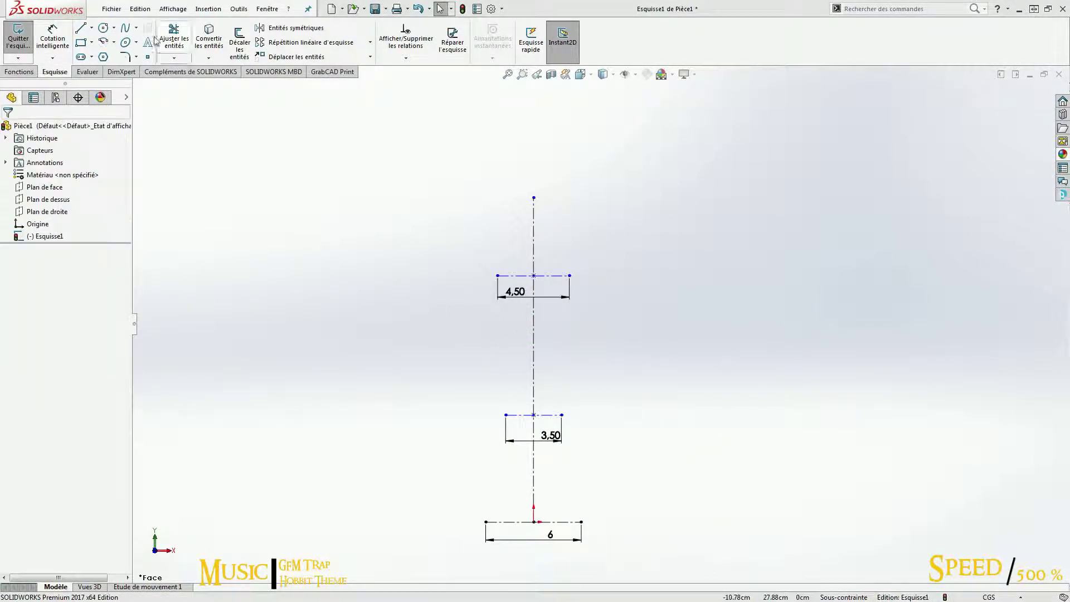
Step: Add Smart Dimension heights from the origin: lower line at 4 cm, centreline top at 45 cm
right_click(727, 291)
left_click(925, 390)
left_click(534, 522)
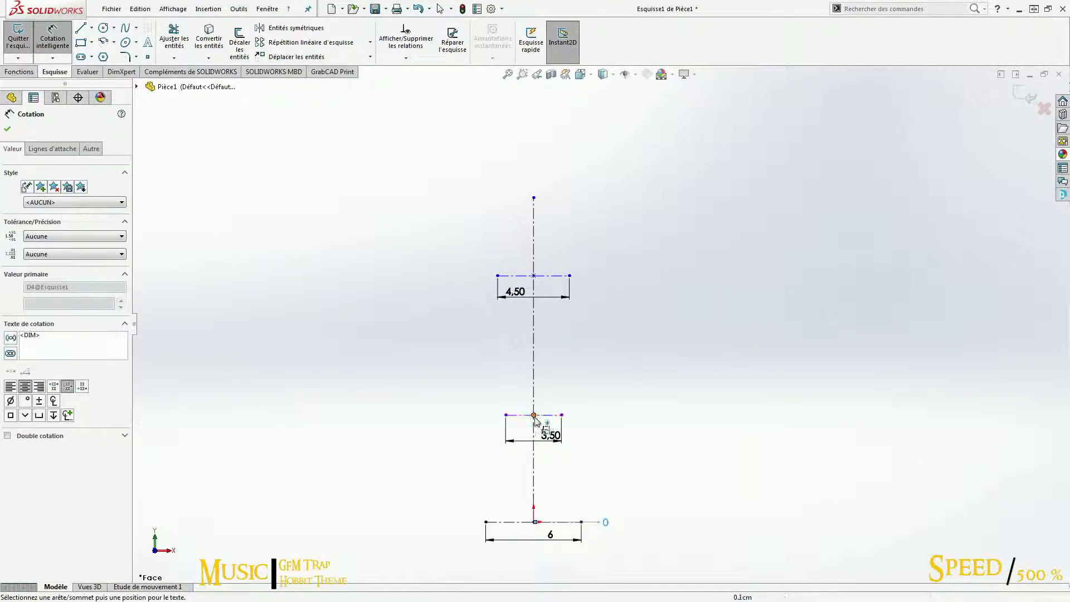
left_click(535, 415)
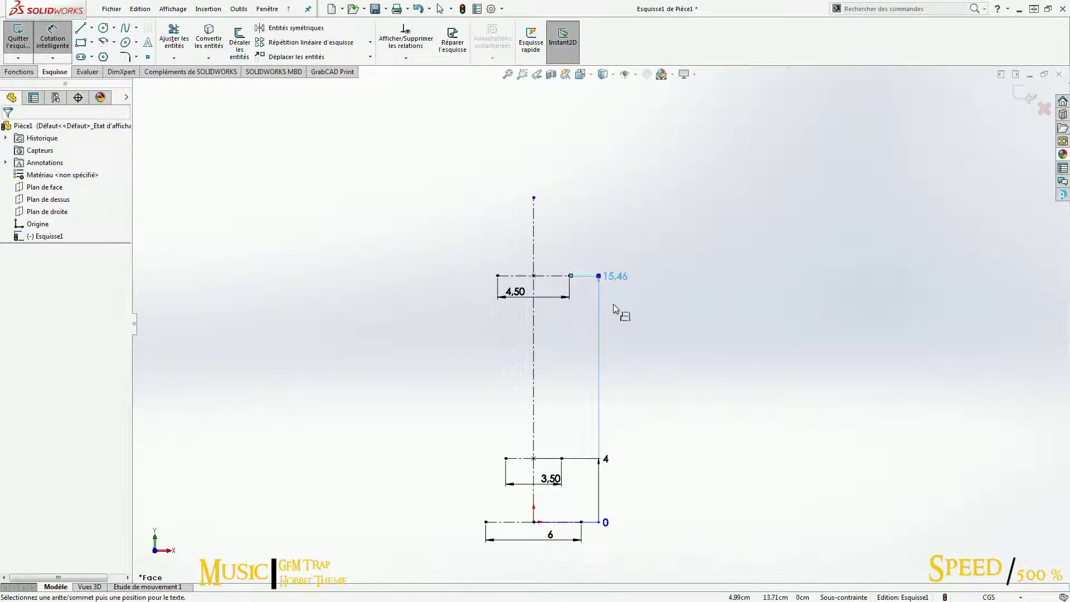
left_click(535, 189)
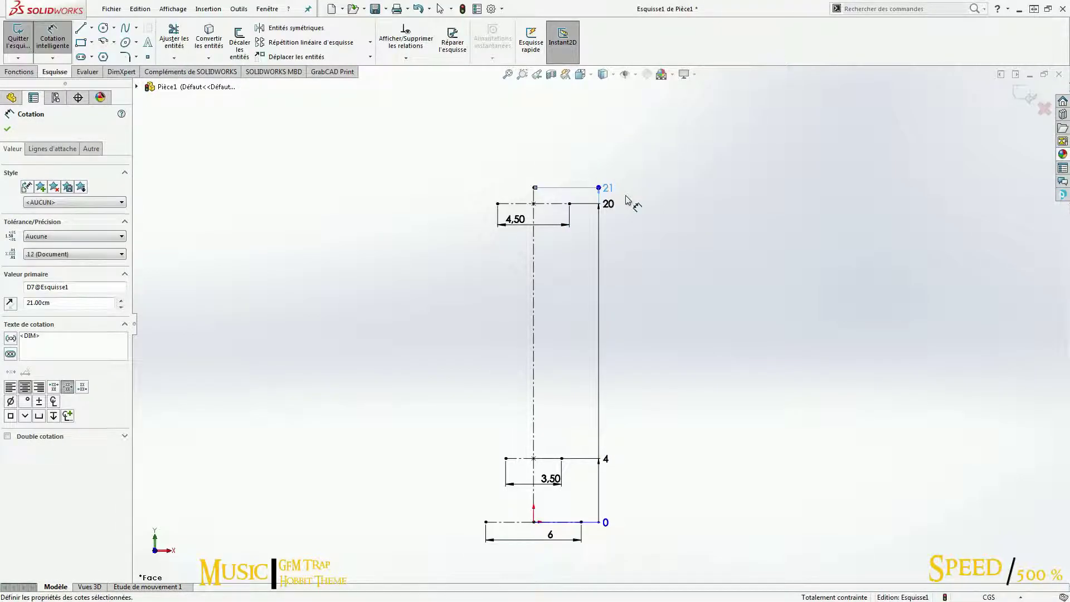
type("45")
key("Return")
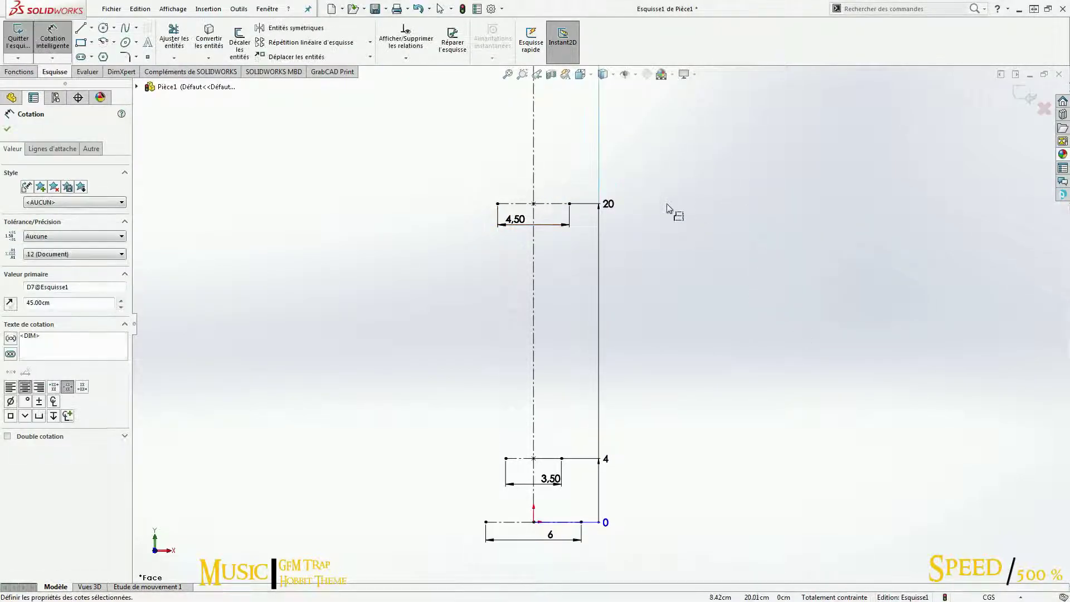
Step: Dimension the upper construction line at 24 cm and exit the first sketch
scroll(586, 333, "down", 3)
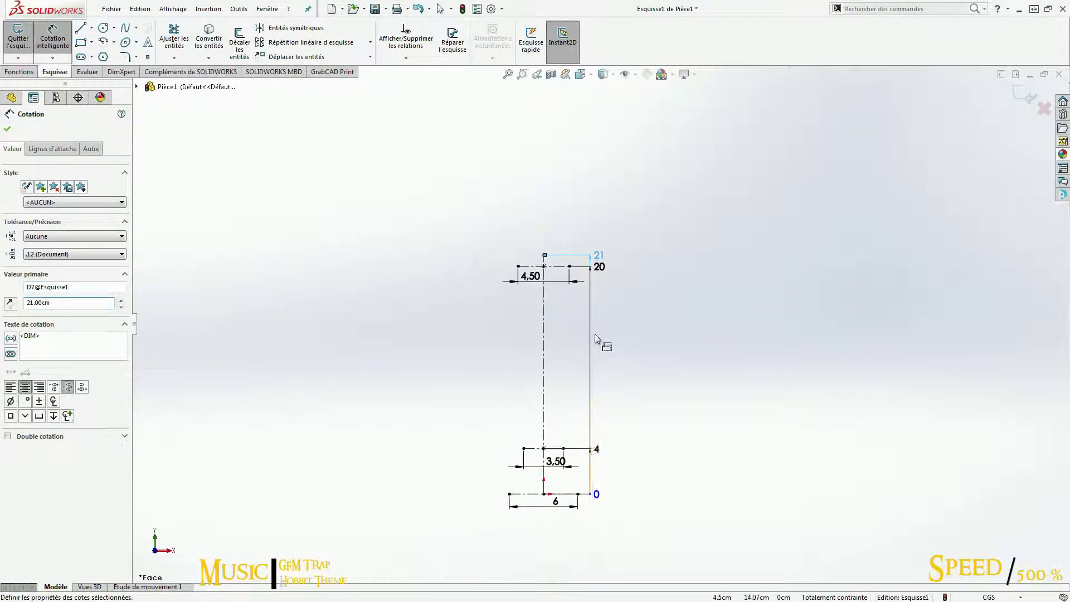
left_click(606, 309)
type("24")
key("Return")
left_click(608, 302)
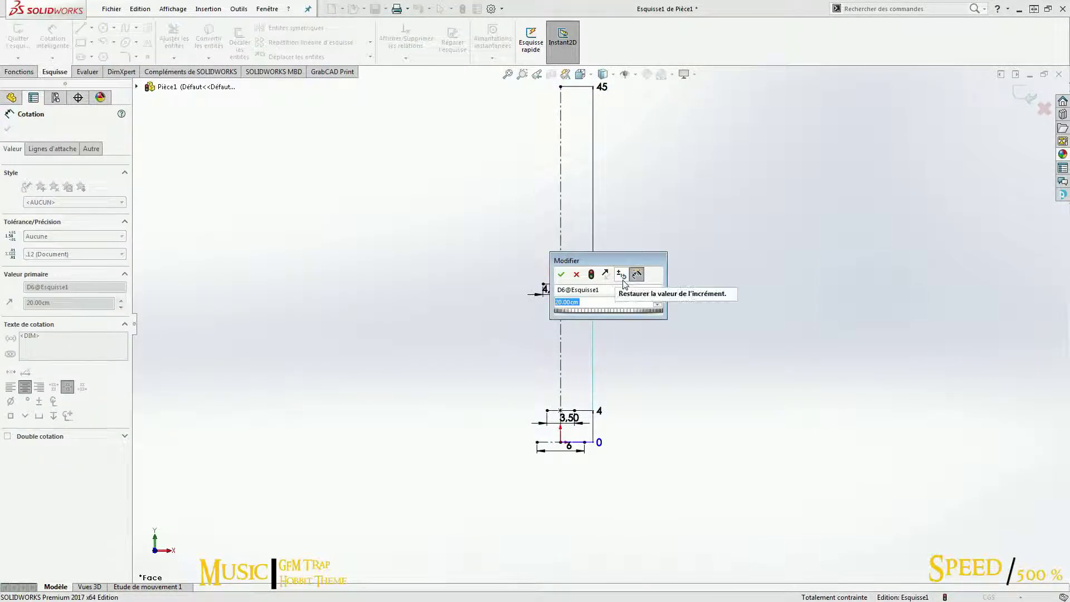
key("Return")
key("Escape")
key("f")
left_click(564, 503)
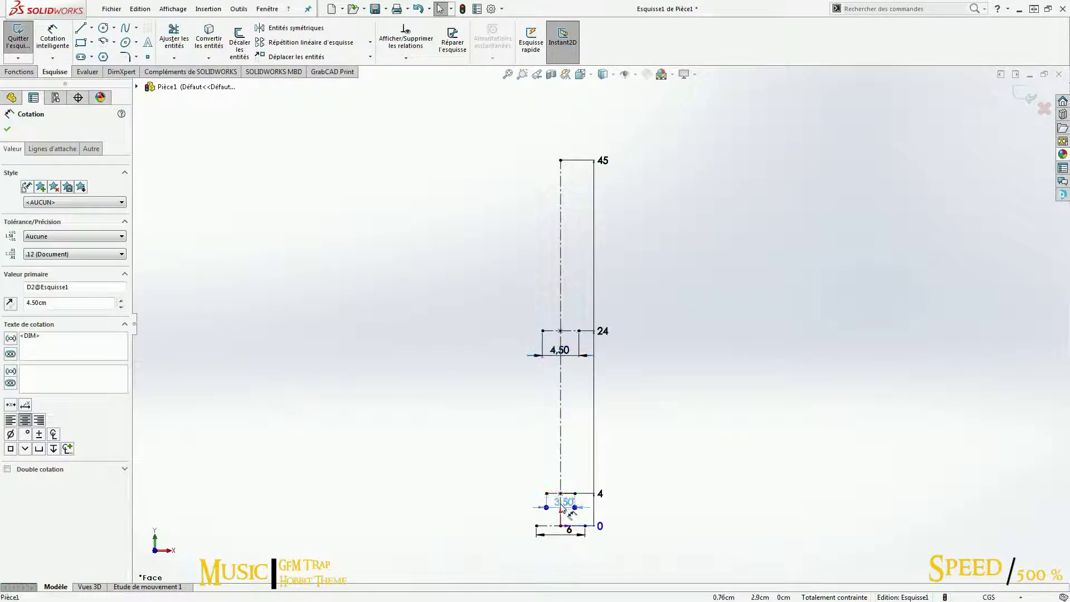
left_click(704, 479)
left_click(22, 70)
Step: Start a sketch on Plan de droite and draw a 1.00 cm short construction line
left_click(18, 39)
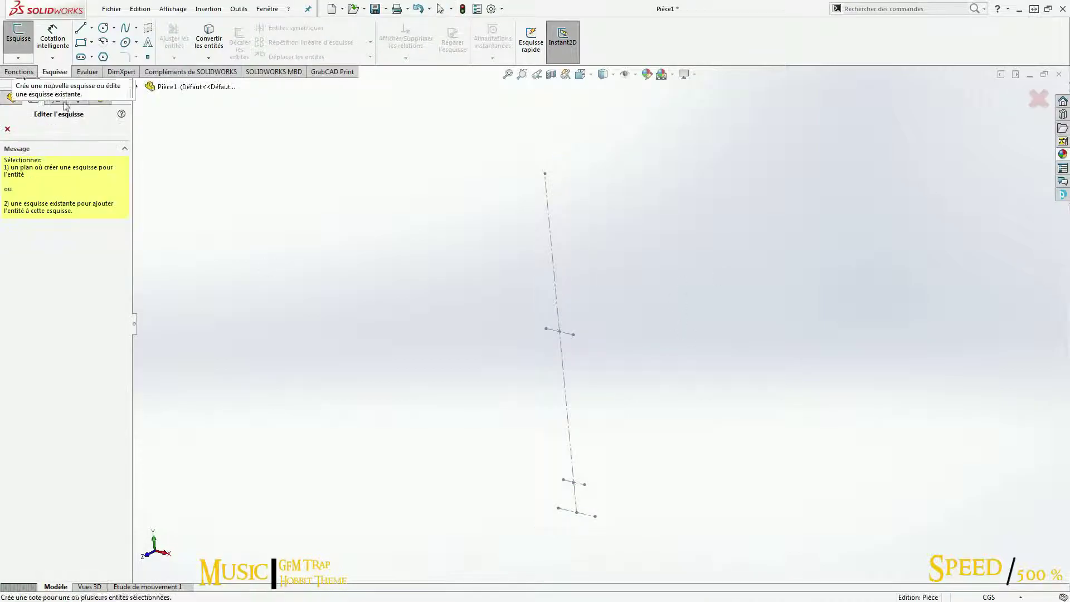
left_click(193, 177)
left_click(92, 28)
left_click(109, 55)
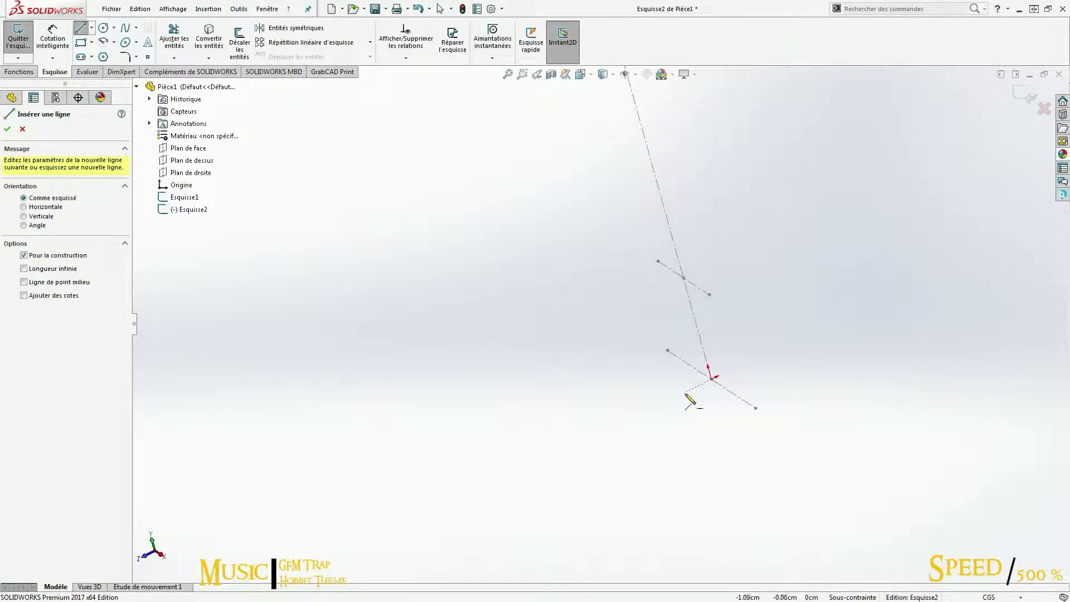
left_click(687, 394)
key("Escape")
right_click(767, 305)
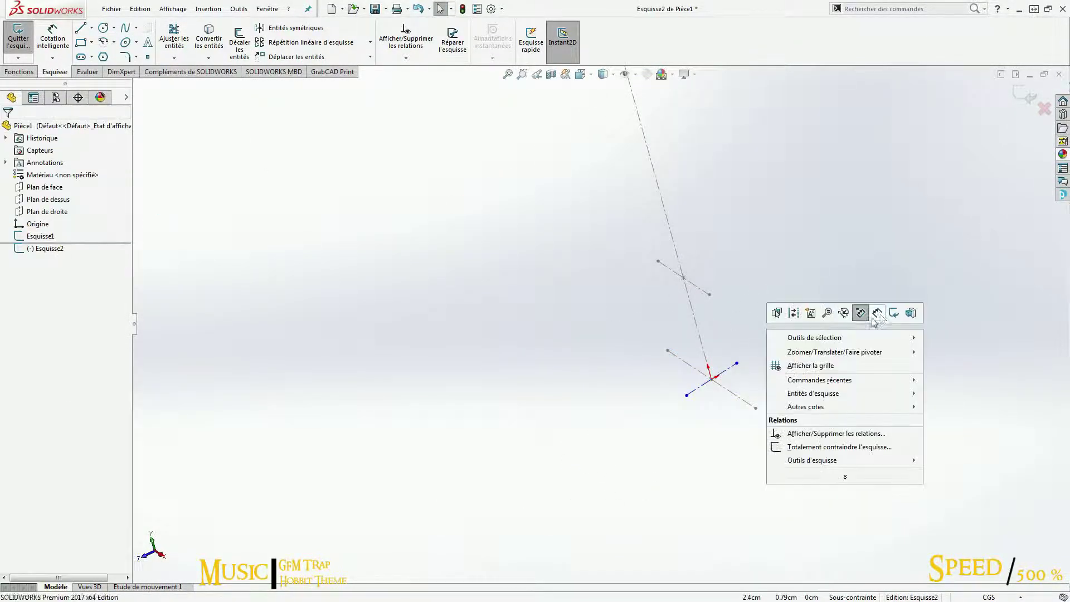
left_click(877, 313)
left_click(719, 374)
left_click(760, 431)
key("Return")
Step: Add more short construction lines centred on the centreline point
right_click(672, 380)
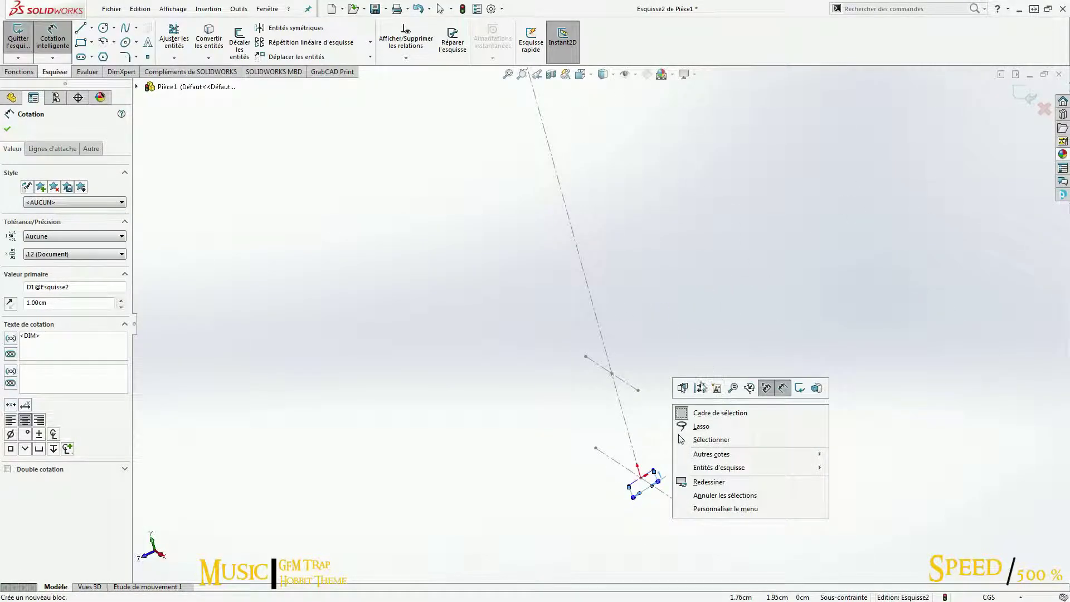
key("l")
left_click(623, 382)
left_click(598, 445)
key("Escape")
right_click(587, 341)
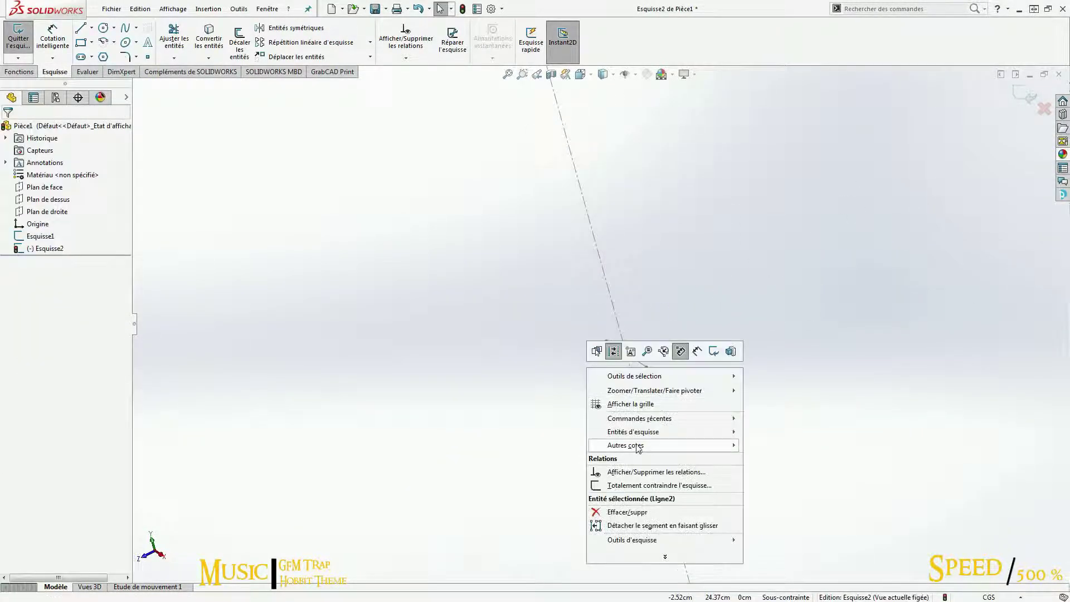
left_click(626, 353)
key("Escape")
left_click(641, 342)
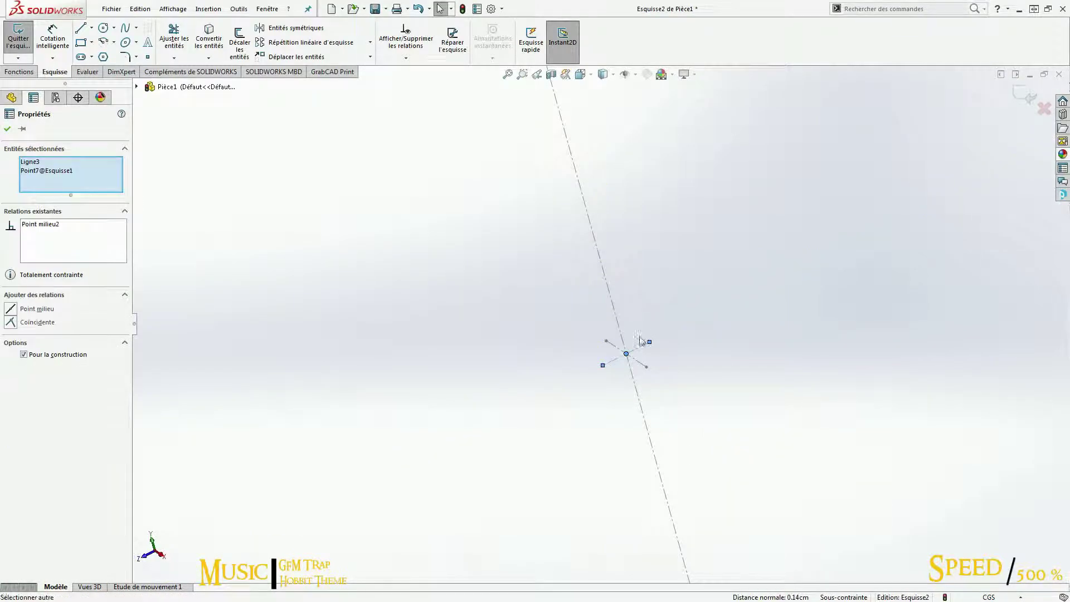
key("Escape")
Step: Dimension the short lines 1.10 and 0.90 cm and exit the second sketch
left_click(625, 357)
left_click(640, 381)
key("Return")
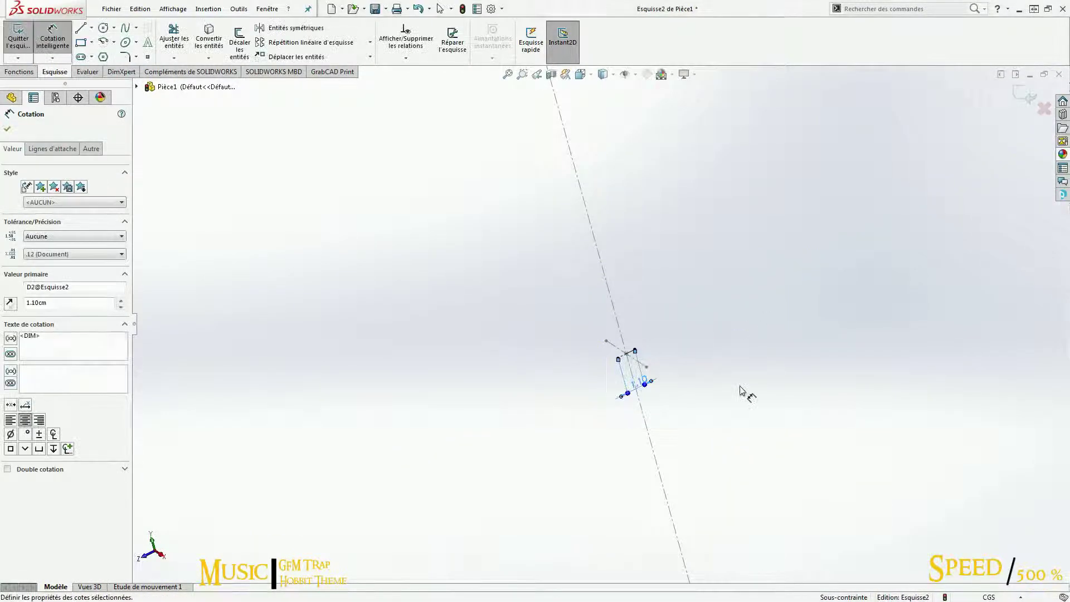
left_click(610, 352)
type("0.9")
key("Return")
scroll(772, 359, "up", 2)
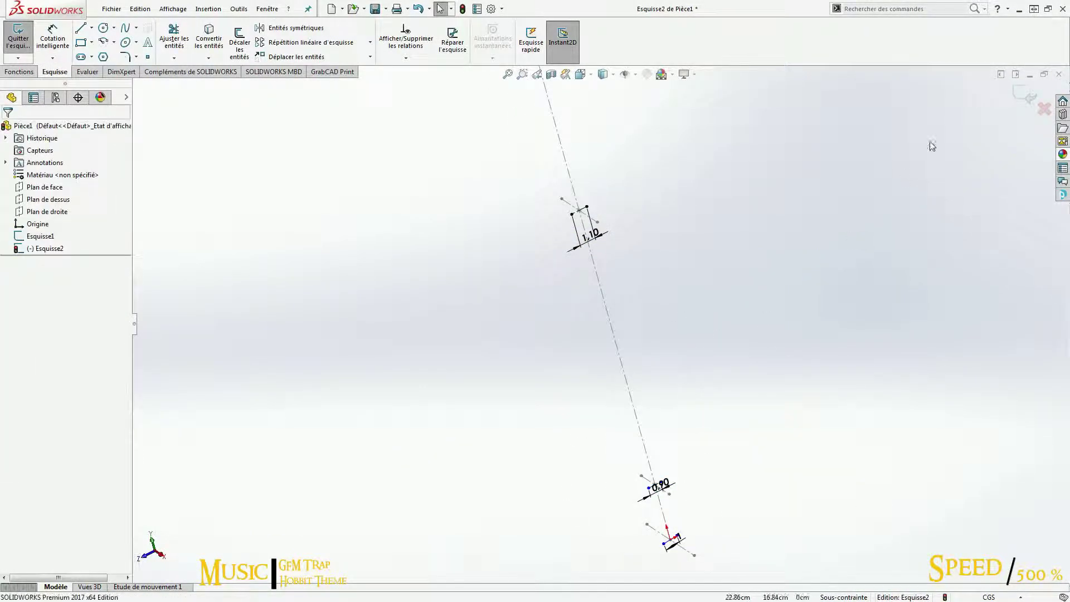
left_click(19, 34)
Step: Start Esquisse4 on Plan de face and draw a spline for one blade edge
left_click(401, 162)
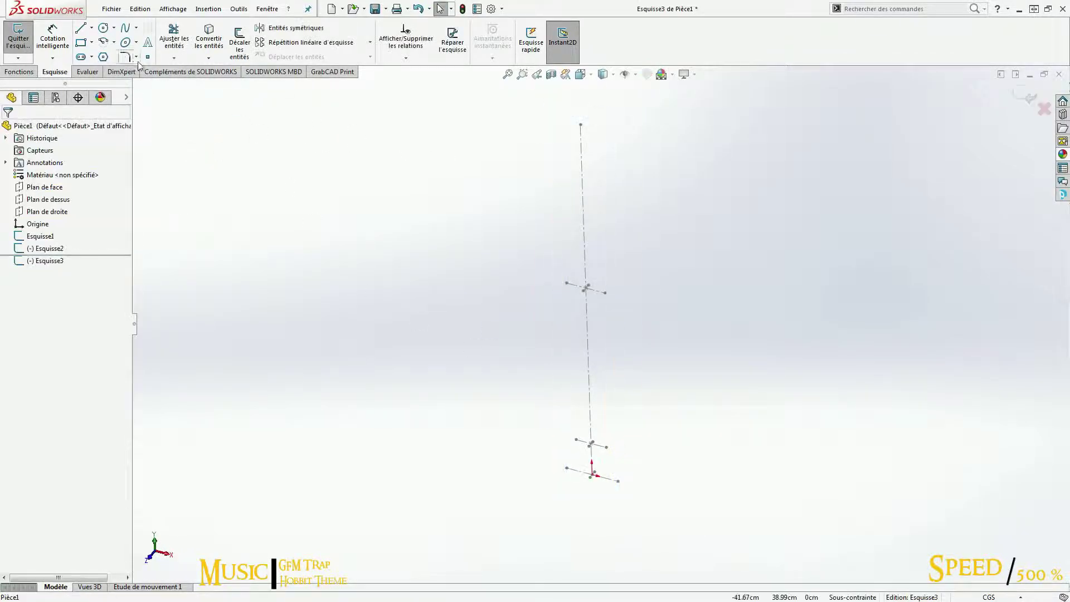
left_click(18, 34)
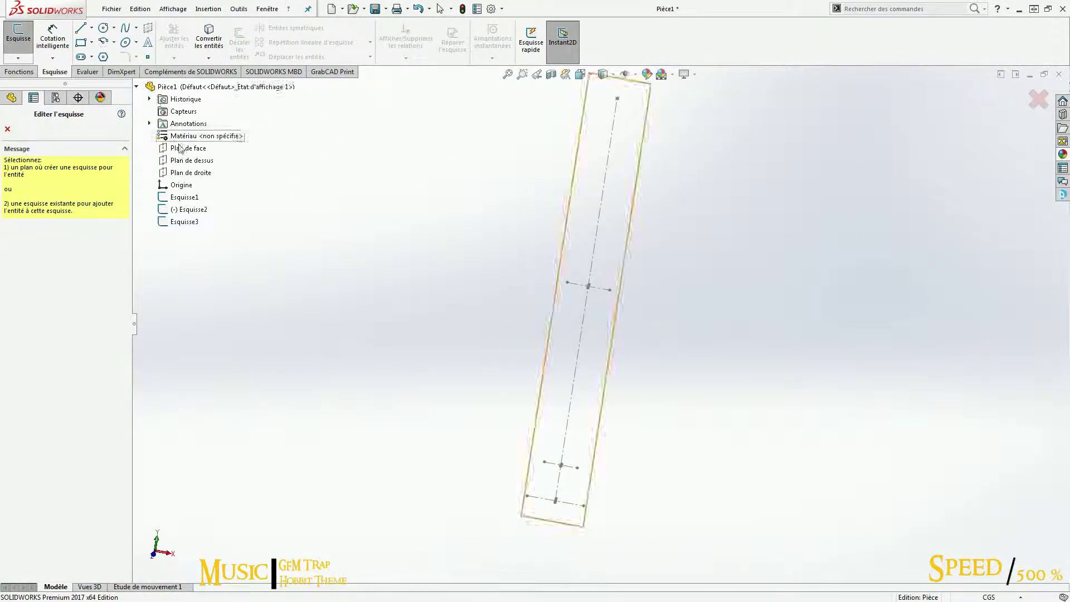
left_click(188, 148)
left_click(125, 27)
left_click(527, 496)
left_click(545, 462)
left_click(567, 283)
double_click(617, 98)
Step: Give the spline a 35° end tangent angle and exit Esquisse4
left_click(533, 485)
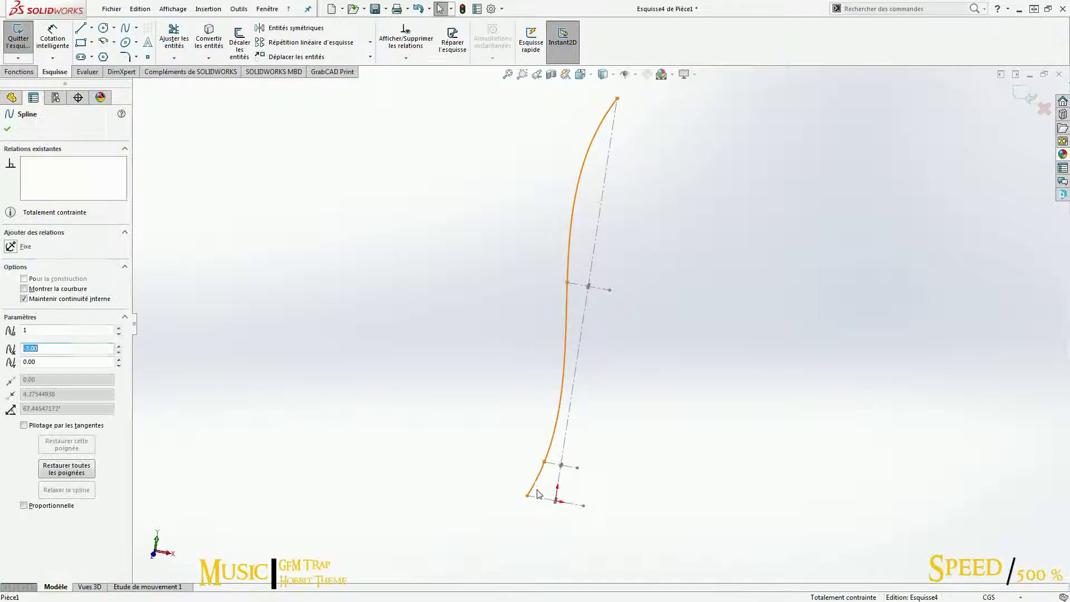
scroll(532, 498, "down", 10)
left_click(537, 427)
key("Escape")
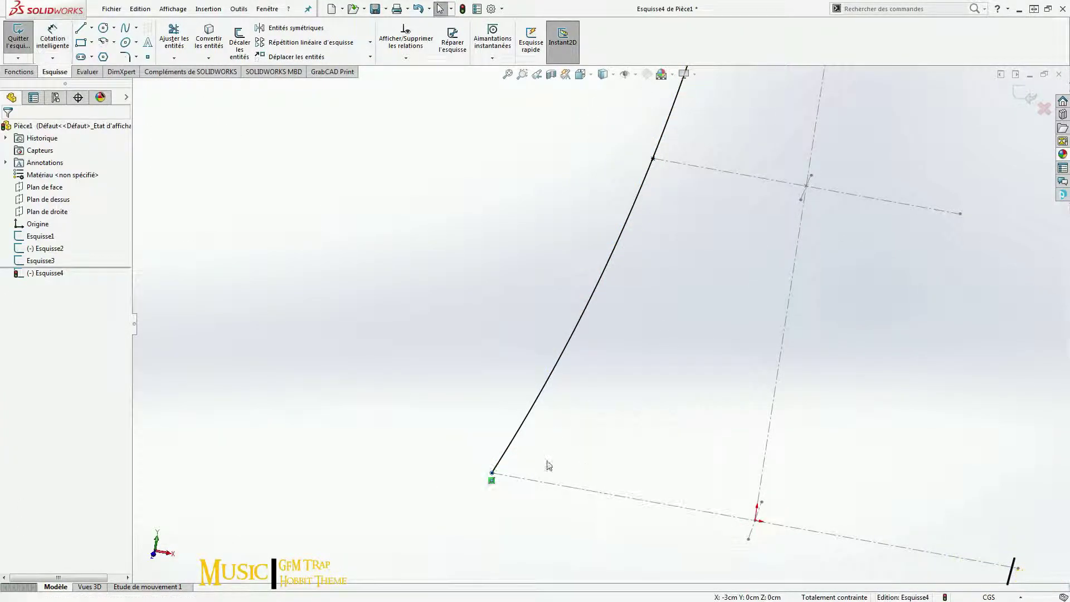
left_click(539, 428)
left_click(544, 436)
key("Return")
scroll(627, 170, "up", 5)
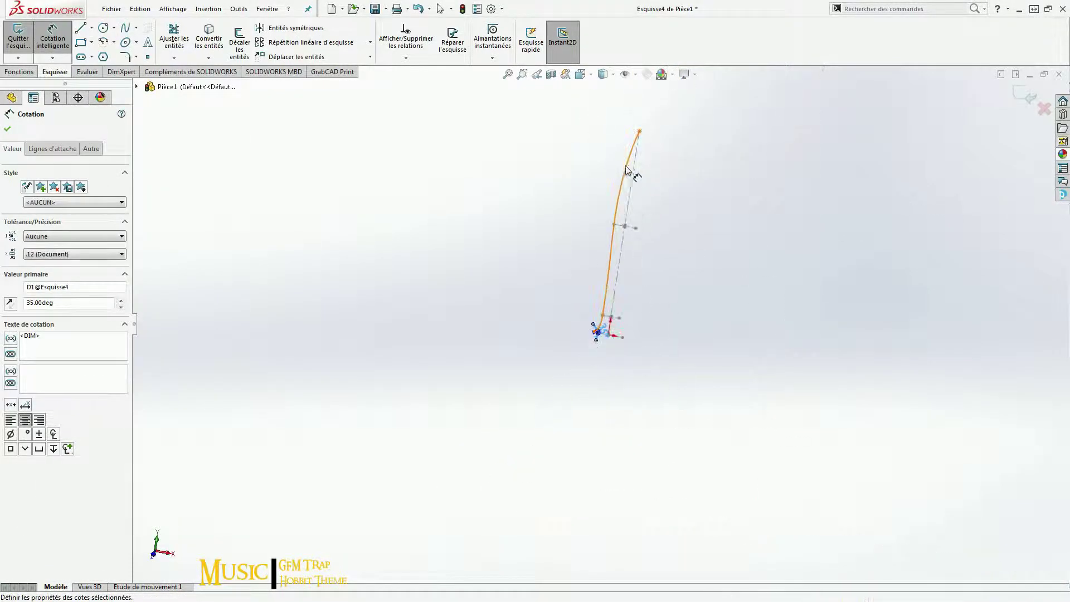
scroll(610, 346, "up", 6)
right_click(624, 364)
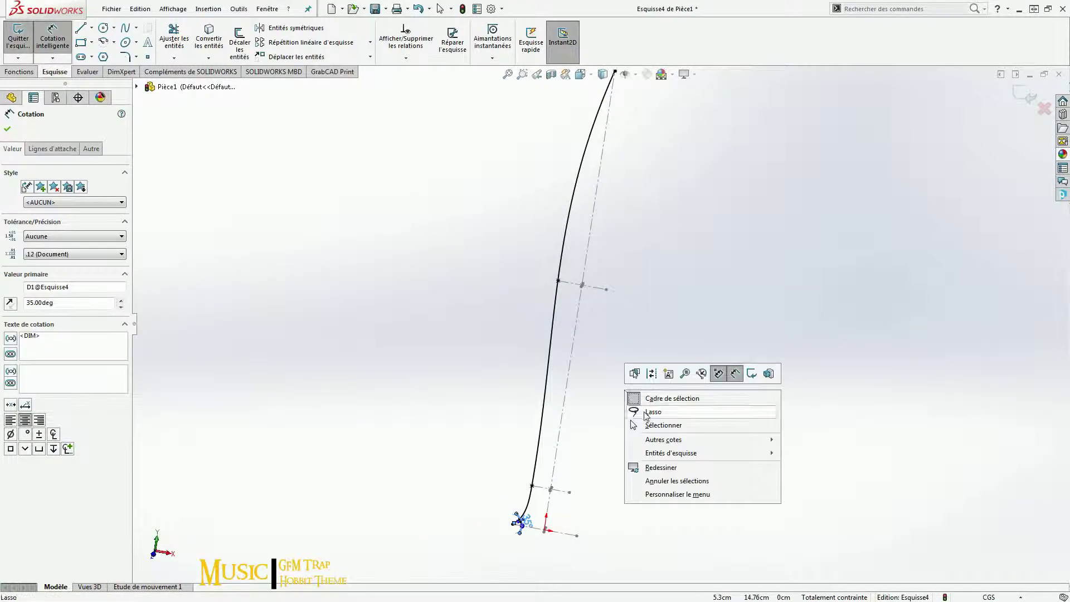
left_click(633, 374)
Step: Start a sketch on the front plane and spline the blade's other edge
left_click(125, 28)
left_click(585, 529)
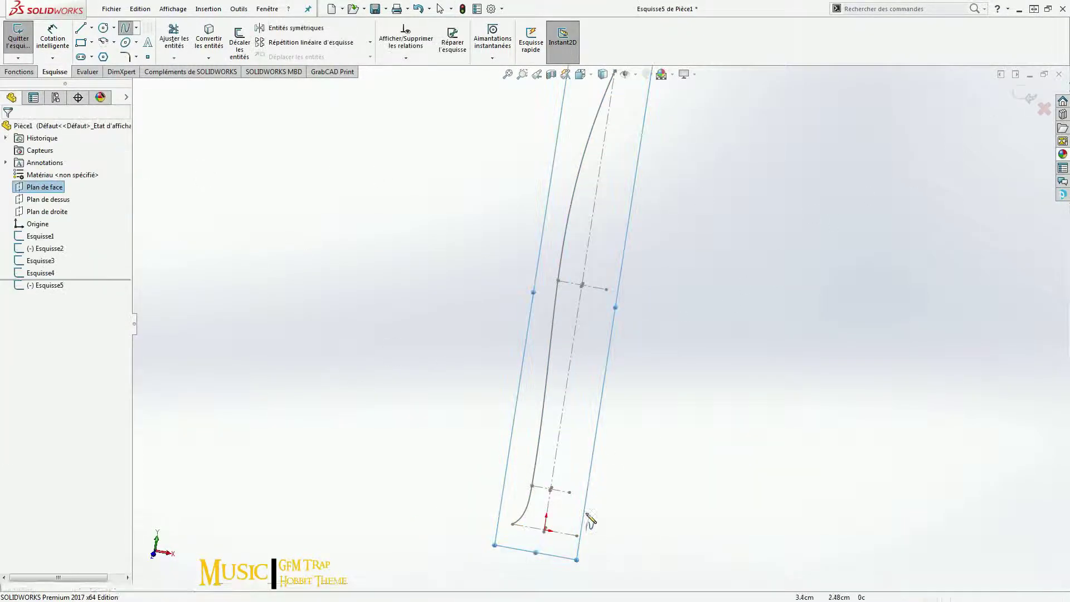
left_click(569, 492)
left_click(606, 289)
double_click(602, 397)
Step: Dimension the second spline's end tangent at 35° and exit Esquisse5
scroll(584, 465, "down", 6)
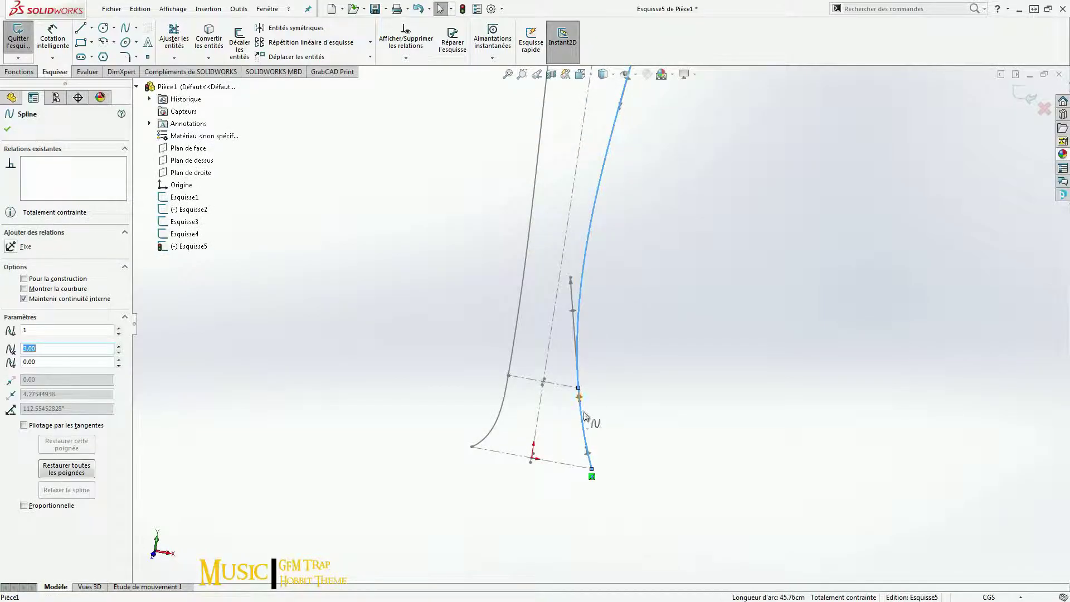
left_click(562, 463)
left_click(555, 489)
scroll(601, 489, "up", 5)
right_click(725, 312)
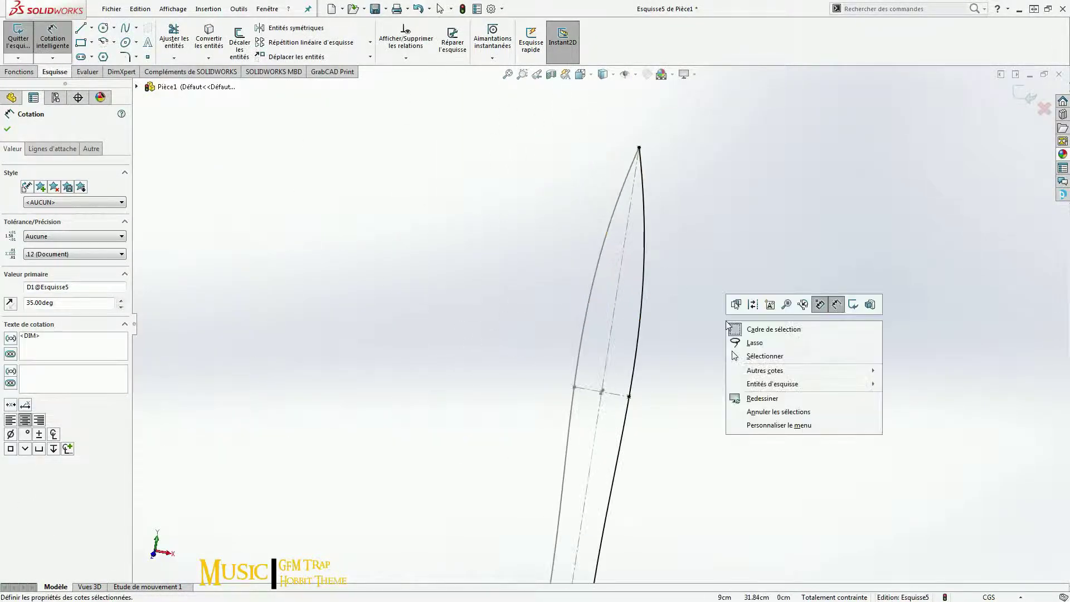
left_click(747, 327)
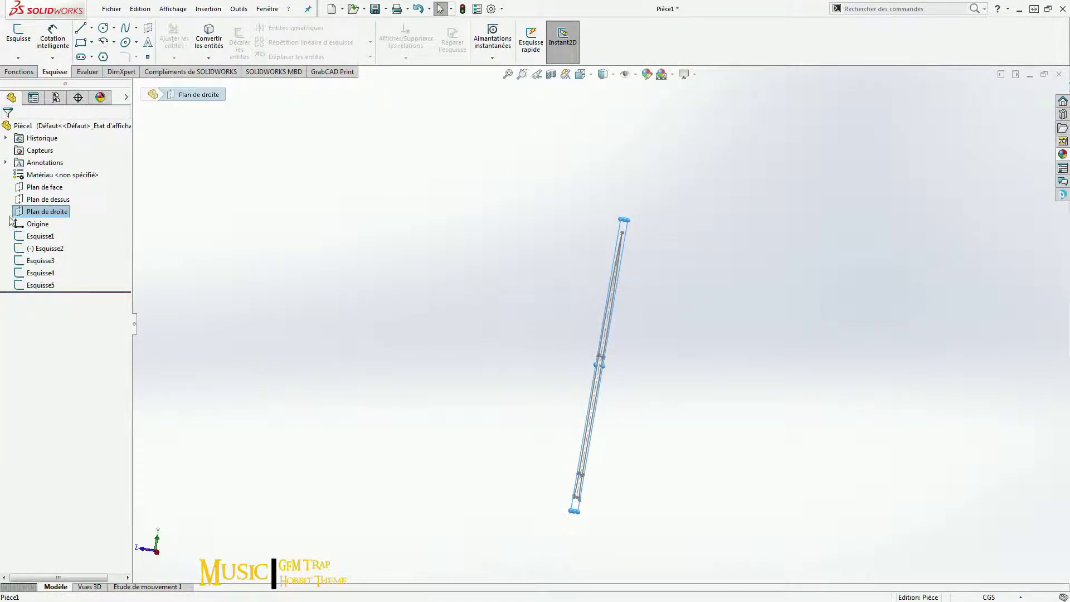
Step: Draw the side-view edge spline on Plan de droite as Esquisse6
left_click(33, 212)
scroll(418, 423, "down", 5)
left_click(545, 346)
left_click(566, 395)
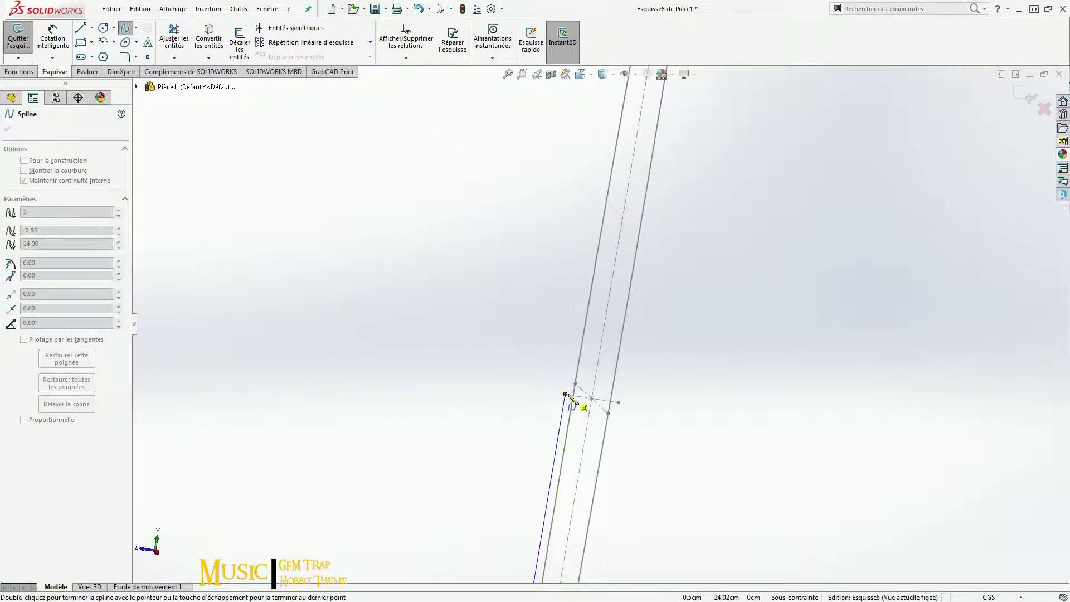
scroll(566, 394, "up", 5)
key("Escape")
middle_click_drag(689, 273, 619, 448)
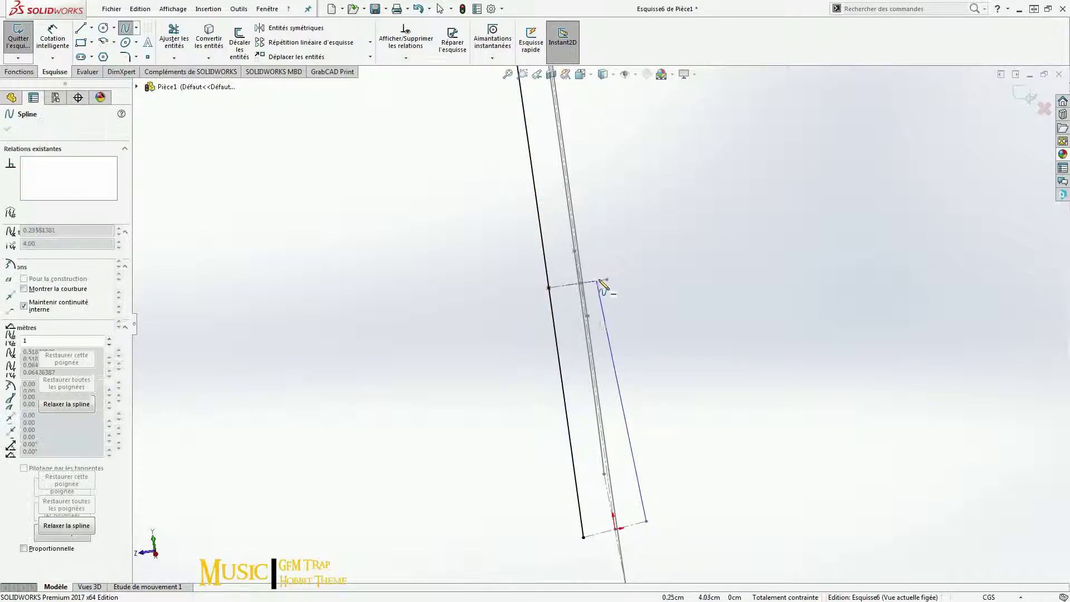
left_click(47, 211)
Step: Create Esquisse7 on the right plane with a second edge spline
left_click(65, 196)
scroll(613, 282, "up", 5)
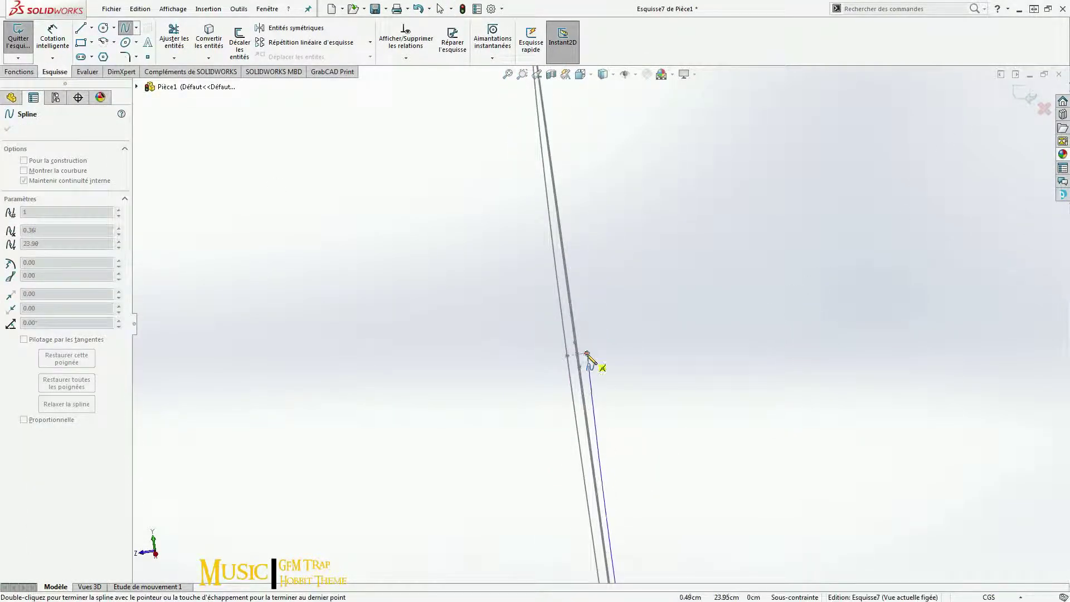
key("ctrl+b")
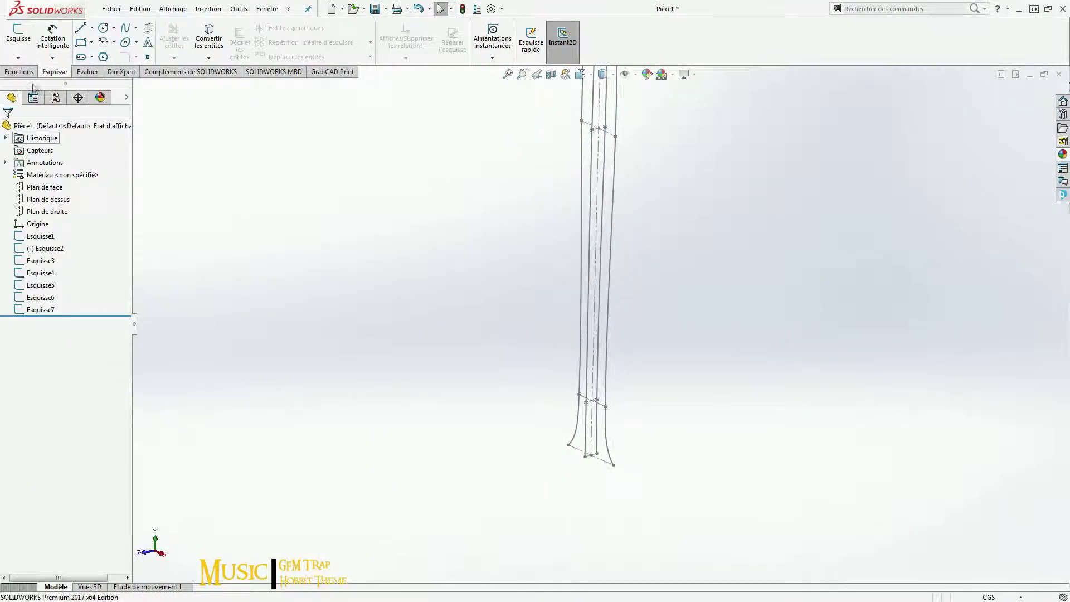
left_click(18, 35)
Step: Start a sketch on Plan de dessus and draw a line across the blade base
left_click(179, 241)
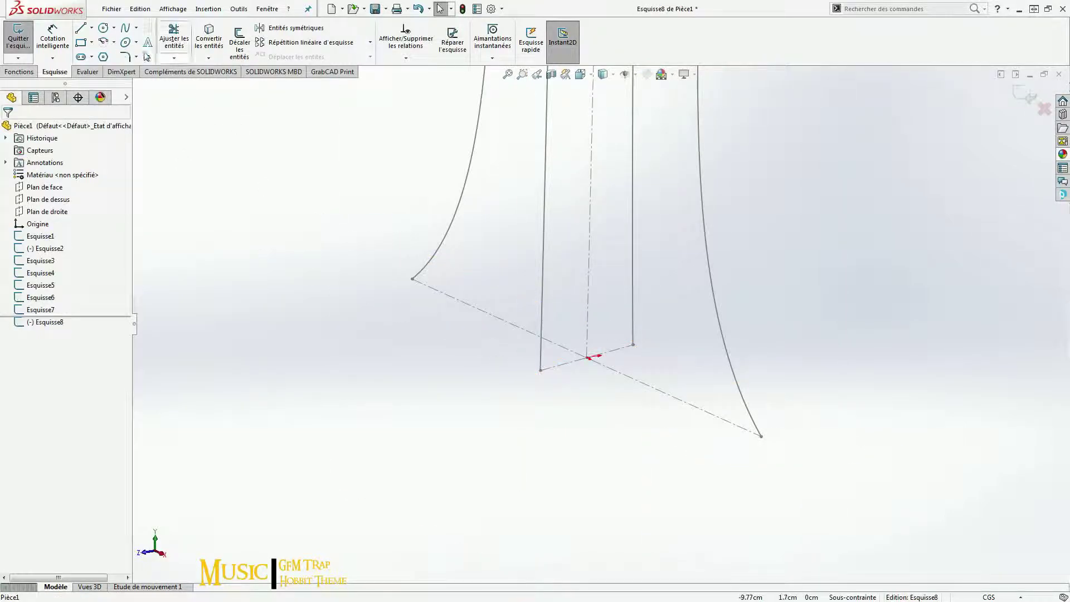
left_click(88, 32)
left_click_drag(412, 279, 761, 436)
right_click(670, 342)
key("Escape")
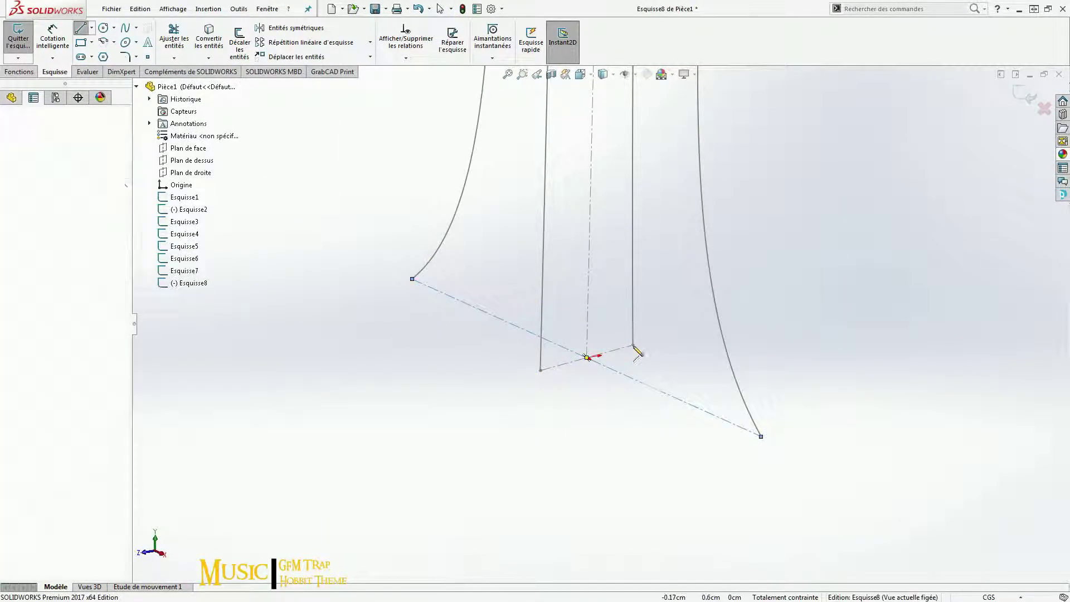
key("Escape")
middle_click_drag(637, 351, 608, 305)
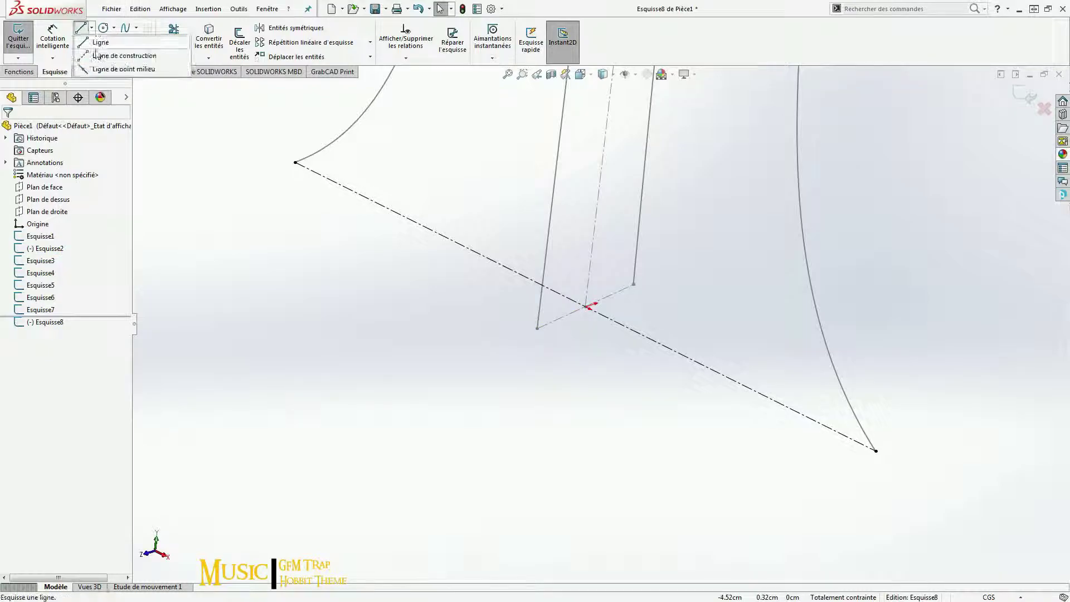
Step: Add a construction line and constrain it to a point, orbiting to check it
left_click(95, 55)
scroll(637, 289, "down", 5)
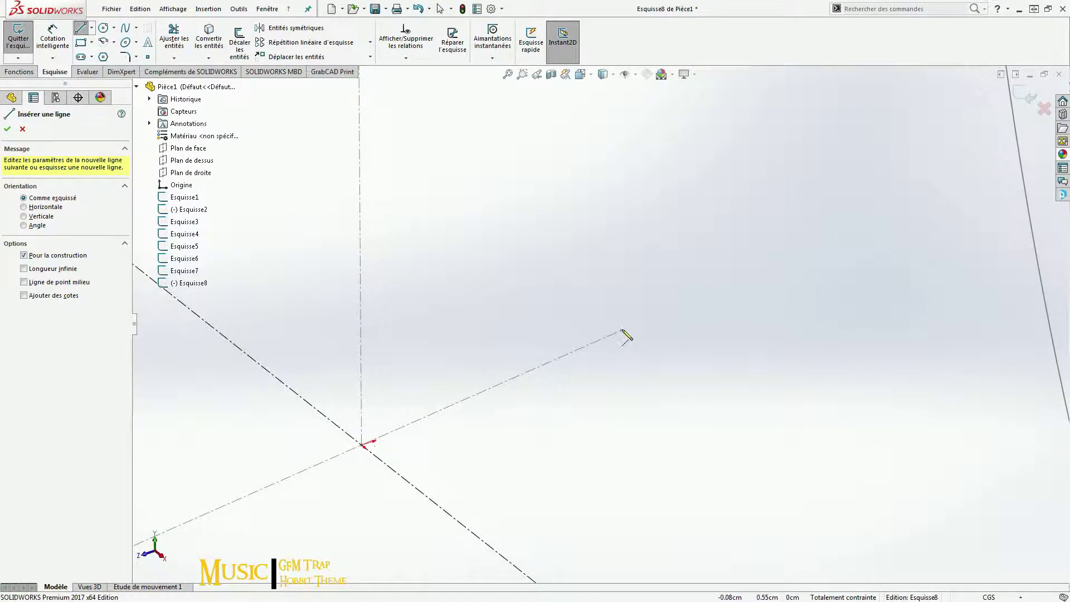
left_click(624, 334)
right_click(406, 425)
left_click(394, 471)
middle_click_drag(502, 390, 514, 436)
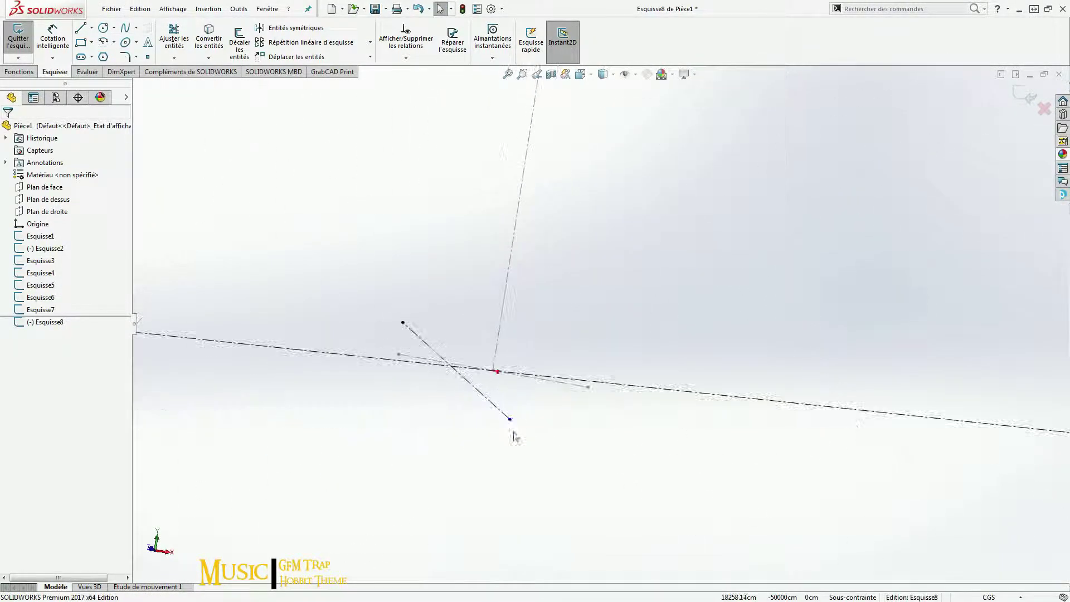
left_click(635, 279)
left_click(695, 124, "ctrl")
mouse_move(695, 124)
middle_mouse_down()
mouse_move(644, 278)
mouse_move(355, 299)
middle_mouse_up()
scroll(644, 278, "down", 5)
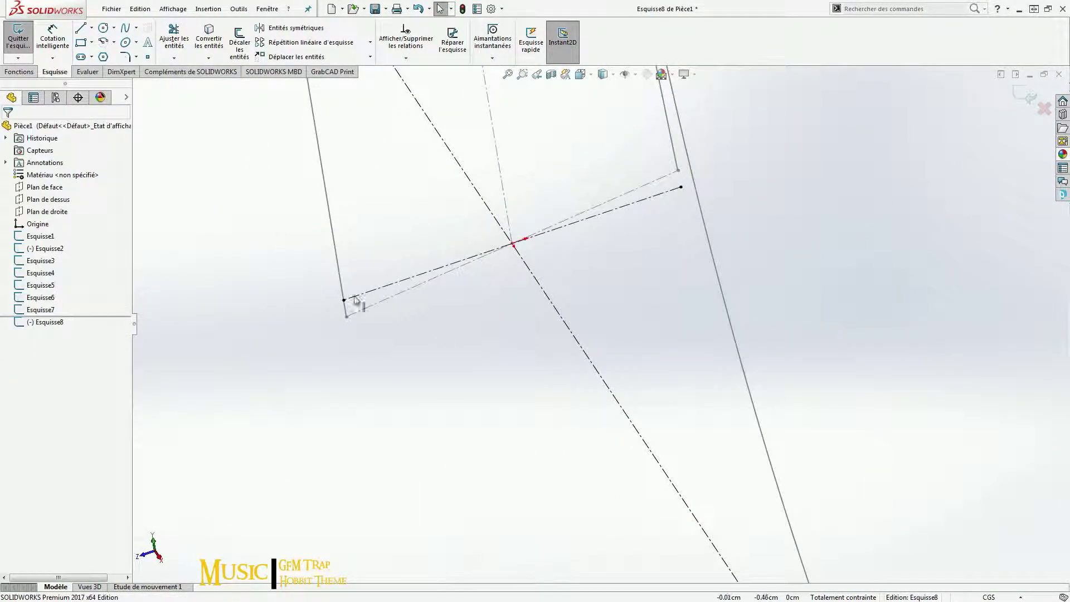
Step: Sketch a construction line across the blade base on the top plane
left_click(47, 199)
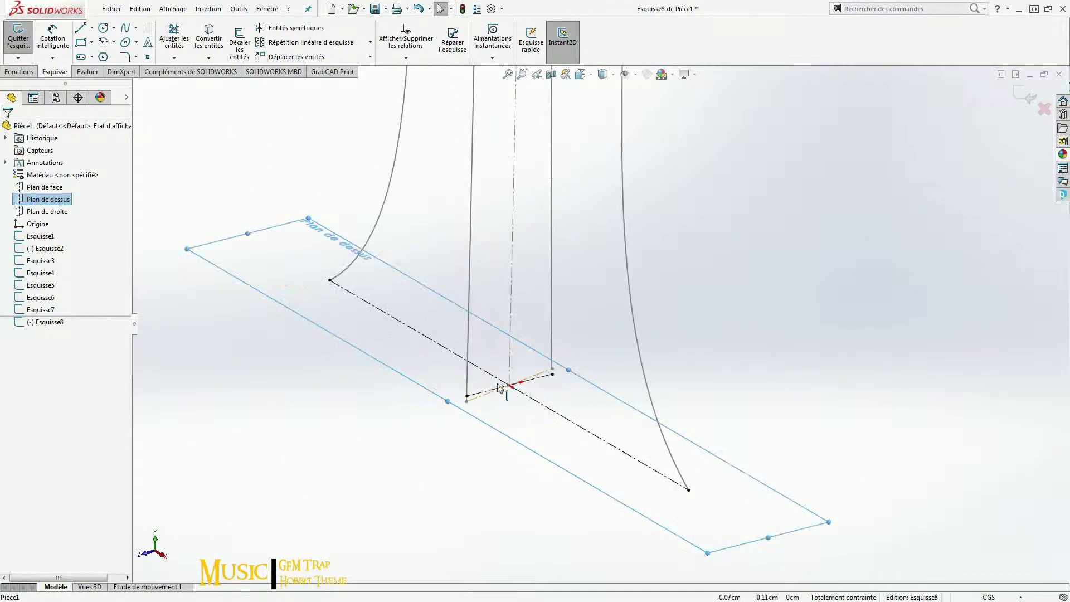
key("l")
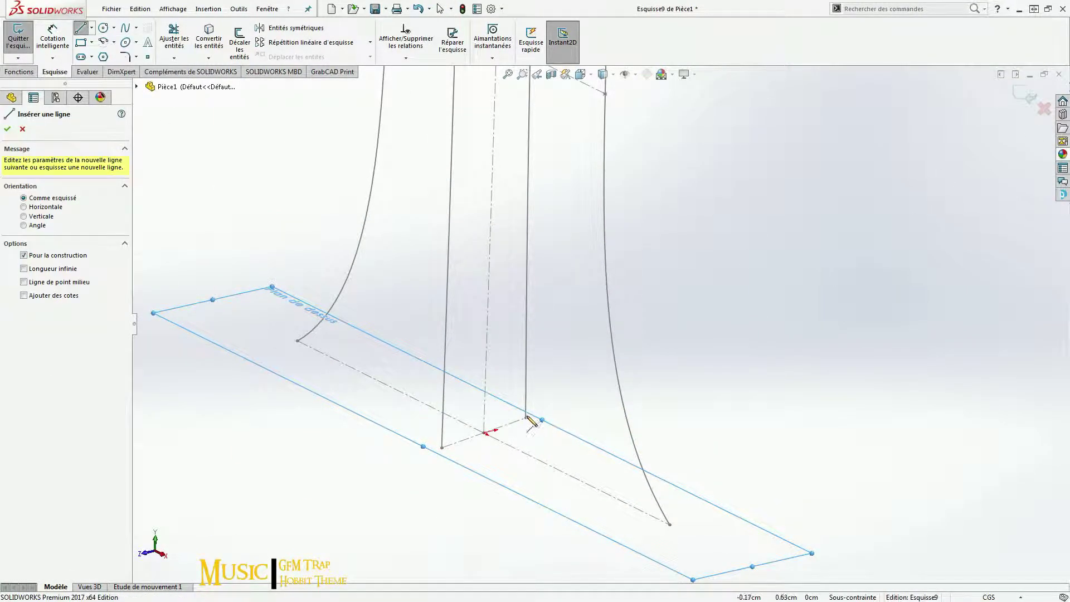
left_click(443, 449)
left_click(526, 416)
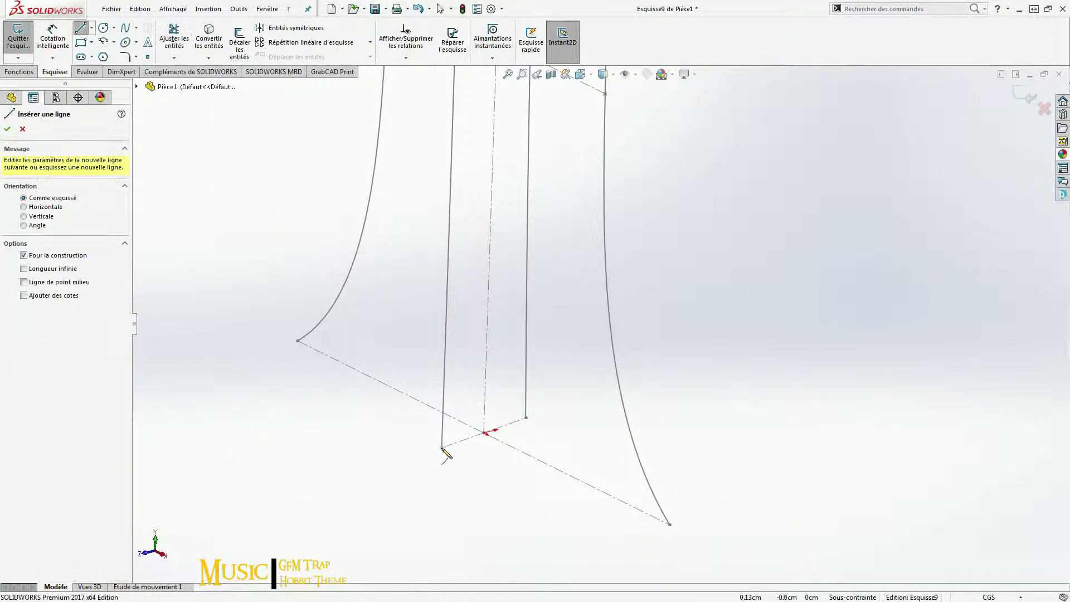
right_click(535, 450)
left_click(548, 455)
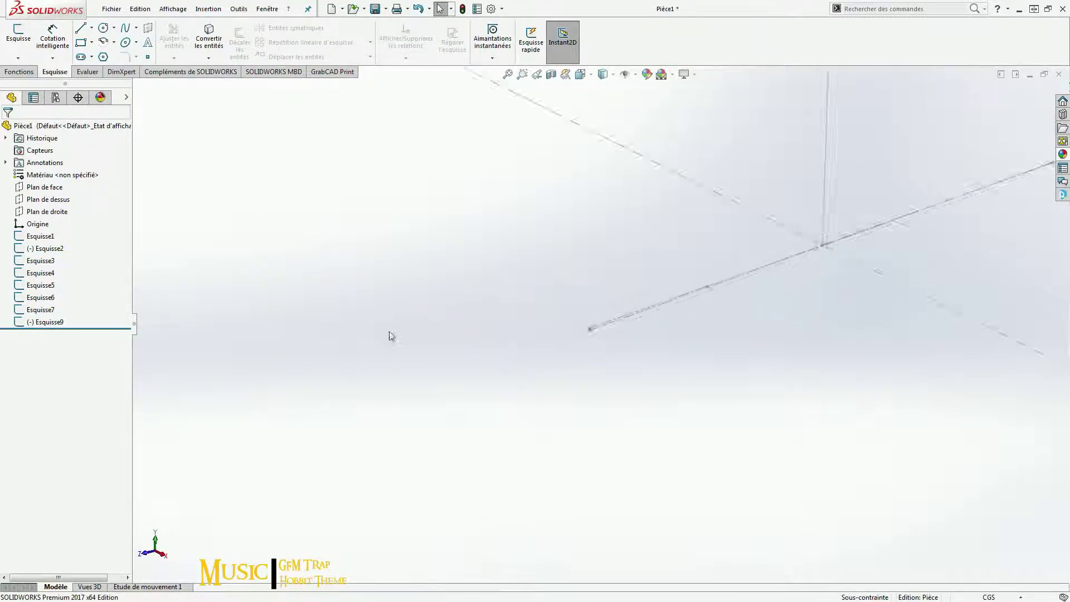
Step: Start Esquisse10 on the top plane and draw construction lines across the blade base
left_click(747, 330)
middle_click_drag(808, 270, 589, 383)
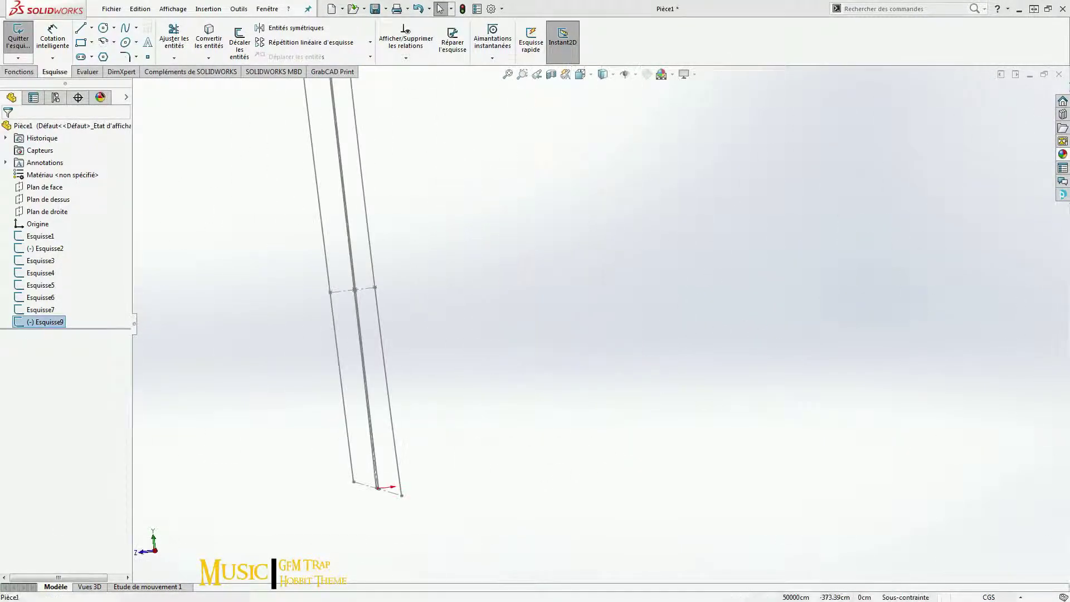
scroll(535, 189, "down", 1)
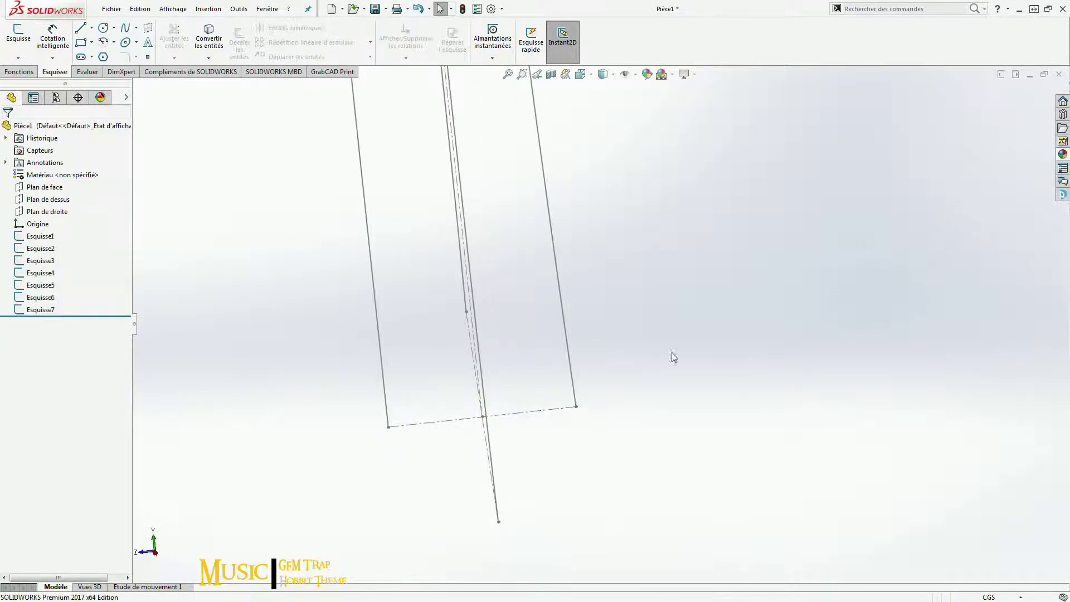
left_click(92, 27)
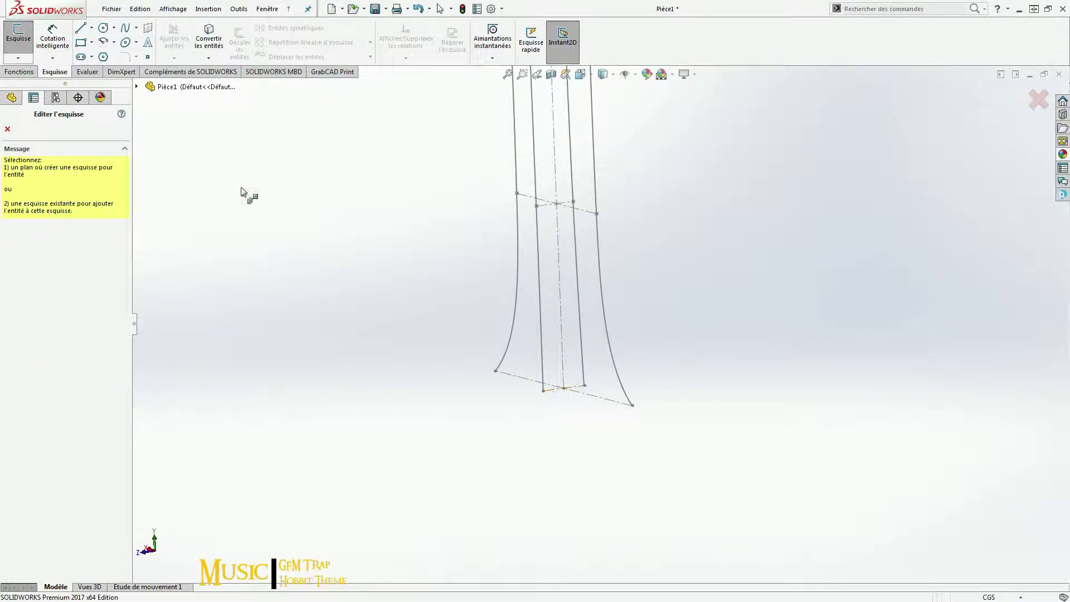
right_click(558, 402)
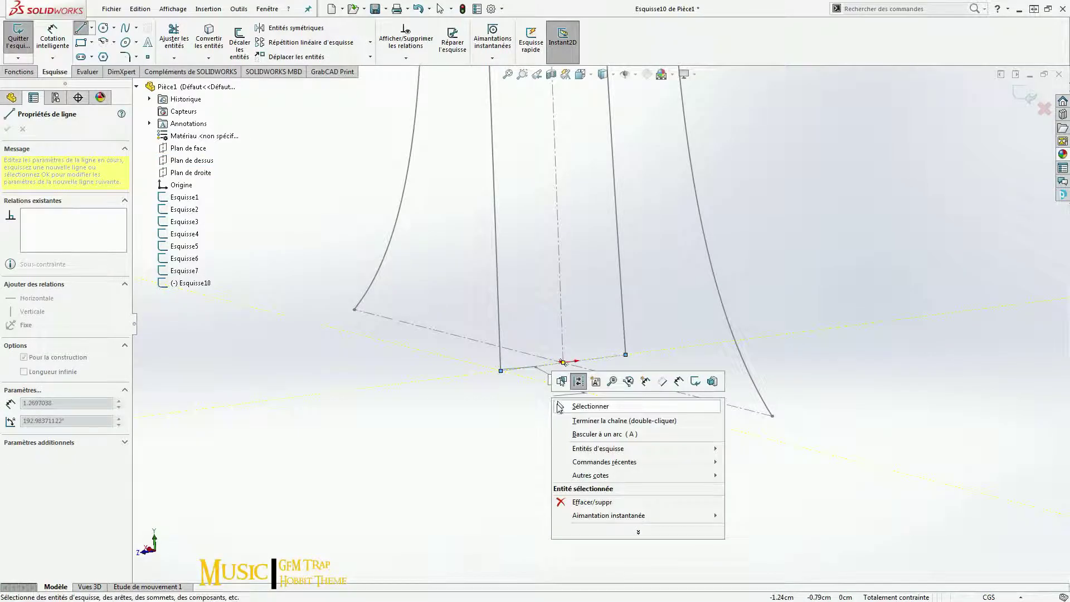
left_click(738, 303)
left_click(772, 415)
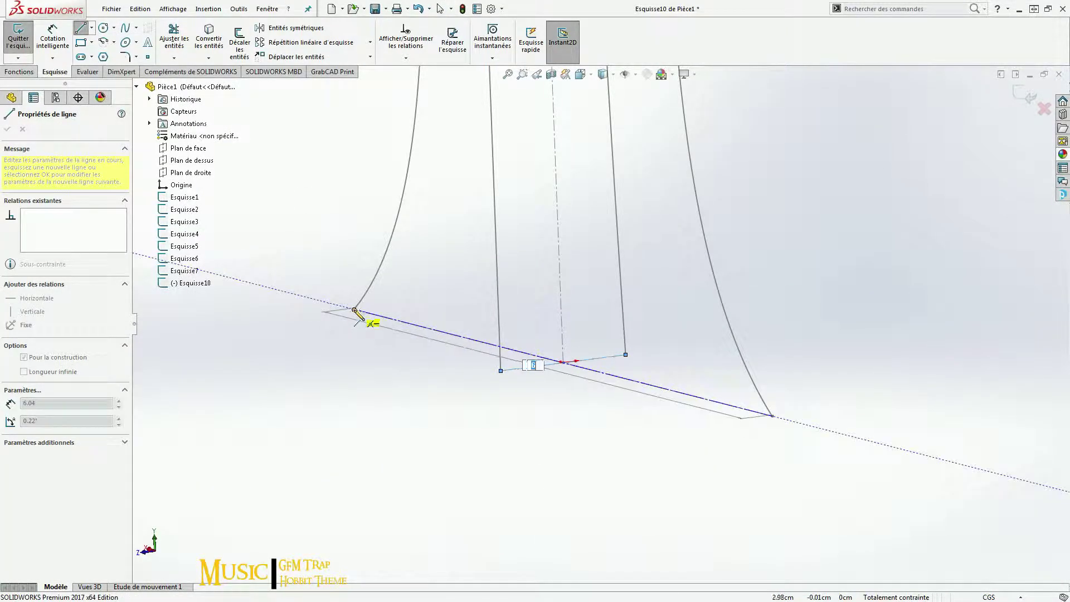
left_click(354, 310)
scroll(777, 421, "up", 3)
right_click(585, 363)
left_click(622, 328)
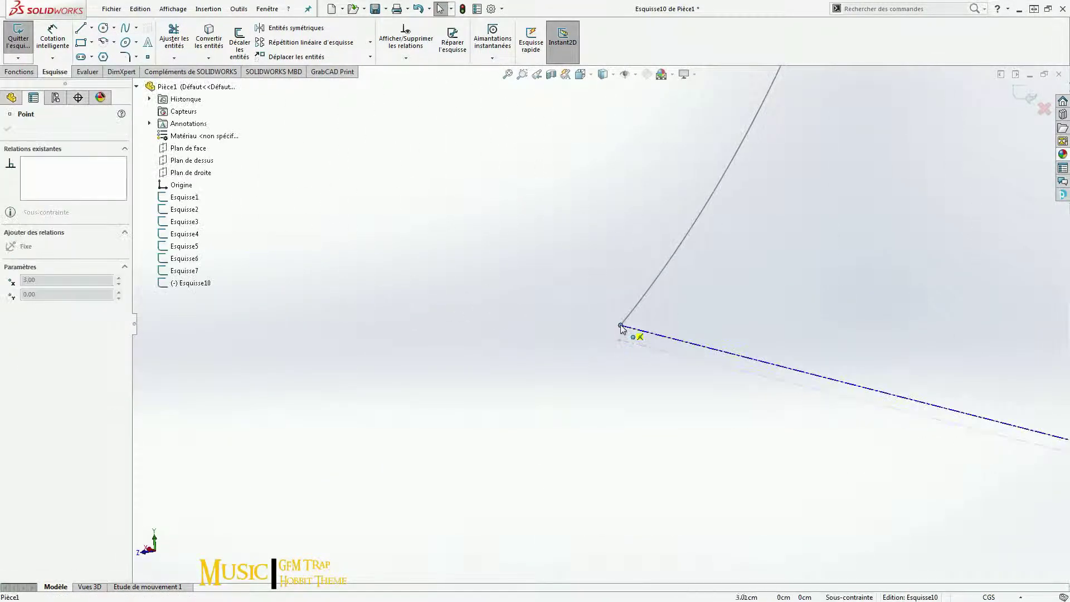
scroll(622, 327, "down", 3)
Step: Face the top plane and mirror the spline about the vertical and horizontal construction lines
right_click(48, 199)
left_click(83, 180)
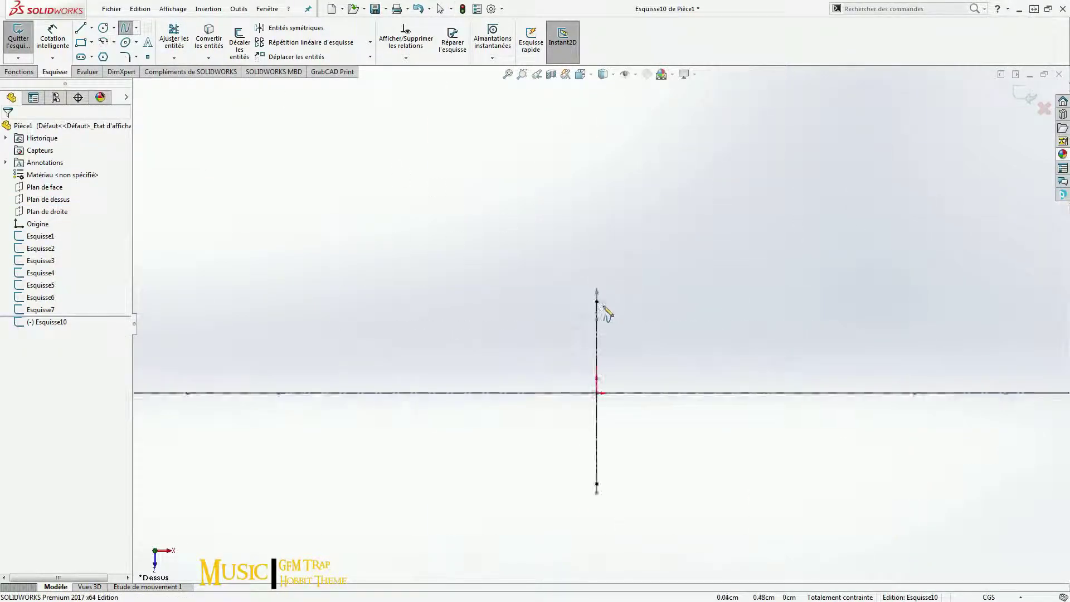
middle_click_drag(607, 314, 581, 346)
left_click(296, 28)
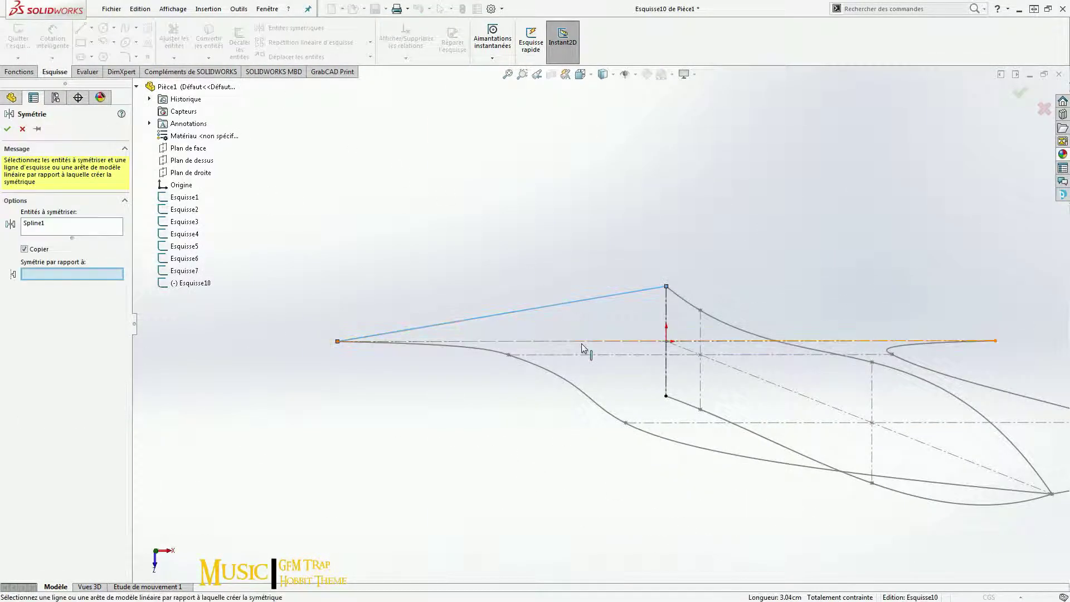
left_click(666, 318)
left_click(746, 318)
left_click(640, 341)
Step: Drag the spline tangent handles to make the diamond's sides concave, then exit the sketch
left_click(536, 311)
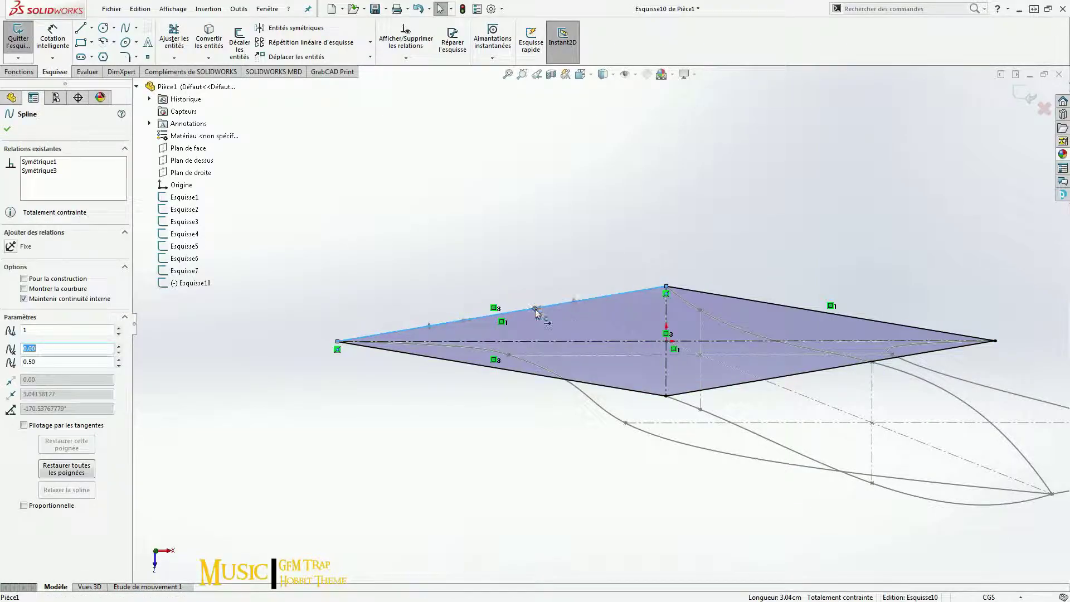
mouse_move(537, 311)
left_mouse_down()
mouse_move(574, 313)
mouse_move(537, 323)
mouse_move(586, 316)
left_mouse_up()
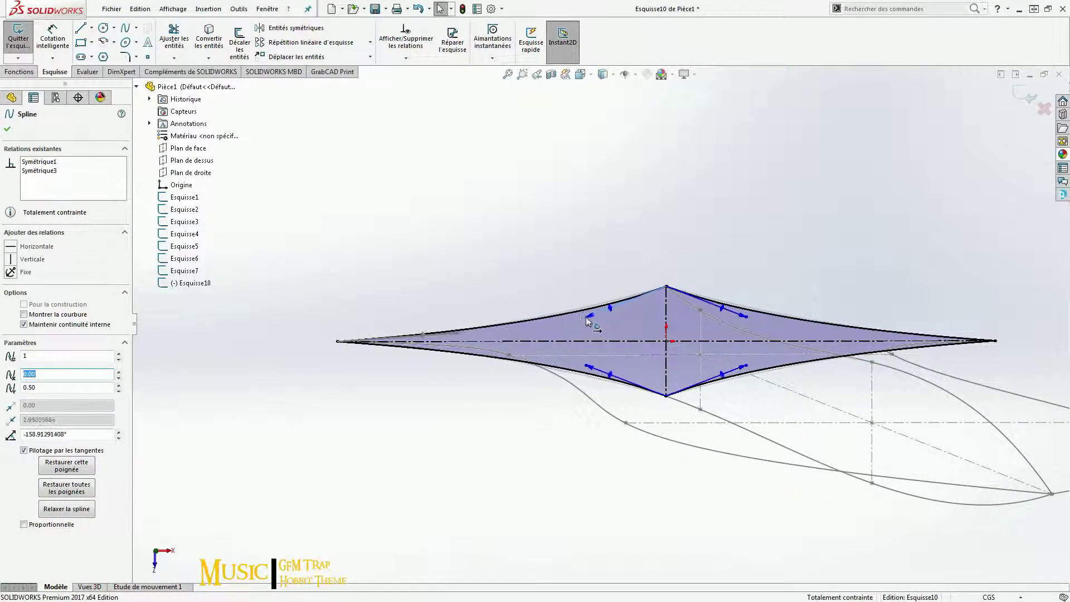
left_click(1025, 96)
middle_click_drag(863, 216, 863, 318)
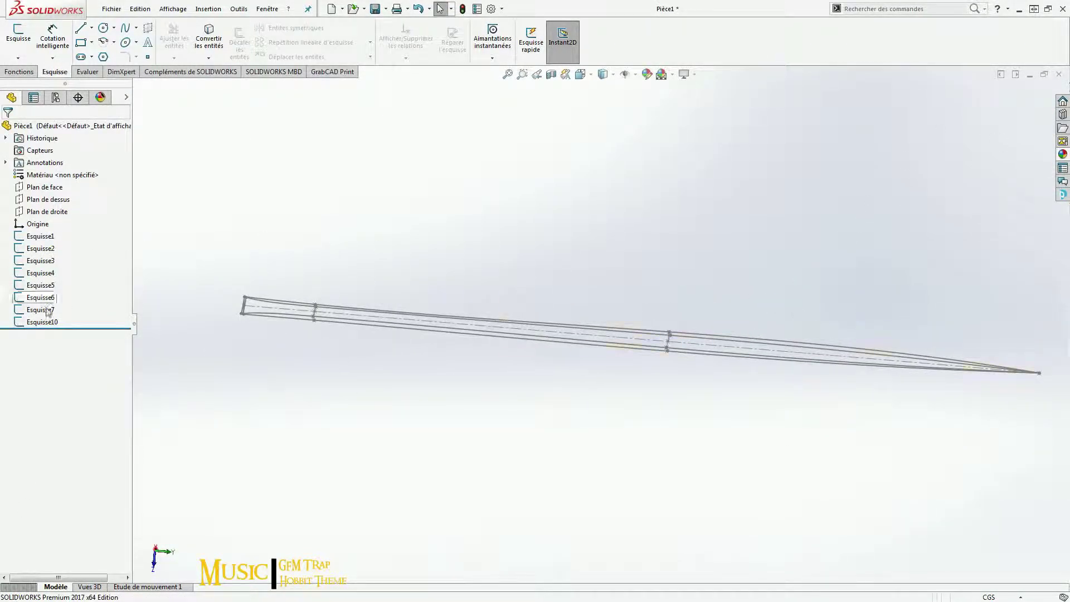
Step: Loft Esquisse10 to Esquisse3 with the edge sketches as guide curves, creating Lissage1
left_click(125, 249)
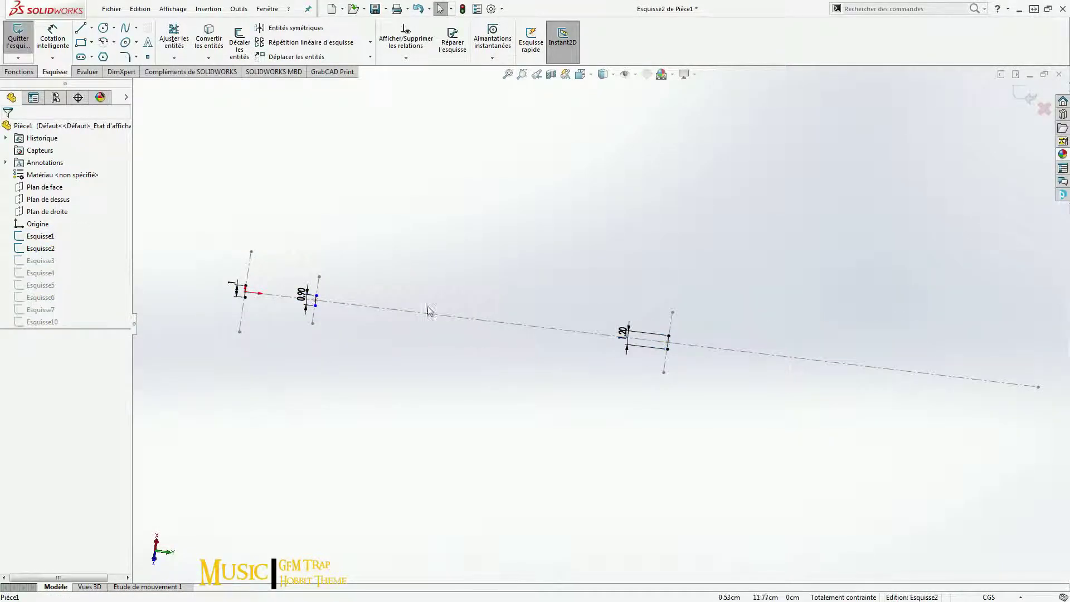
type("1.1")
key("Return")
middle_click_drag(236, 293, 518, 248)
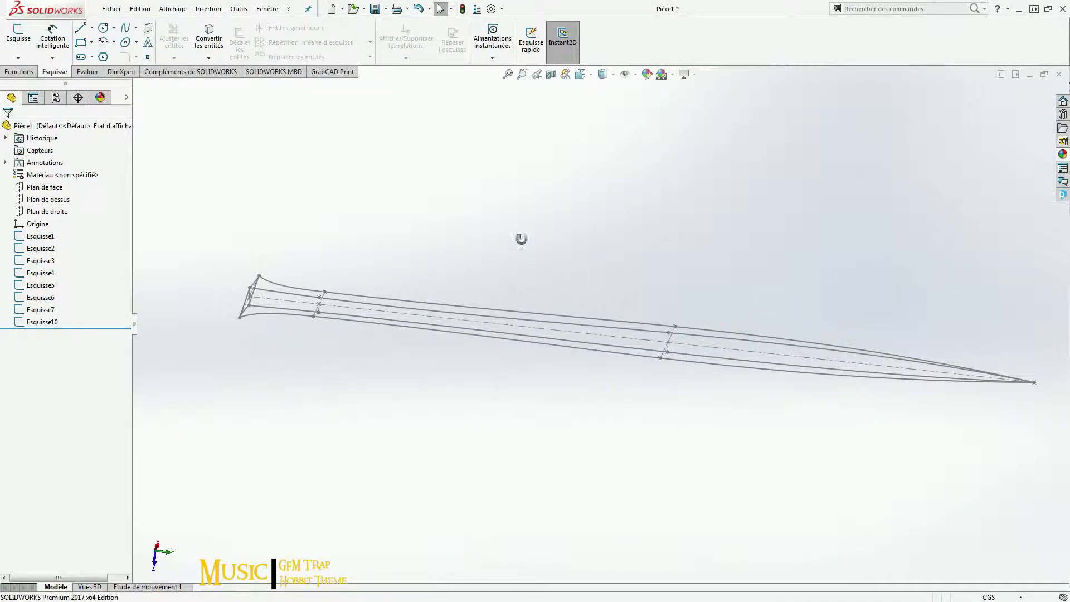
left_click(19, 71)
left_click(136, 42)
left_click(454, 340)
left_click(136, 87)
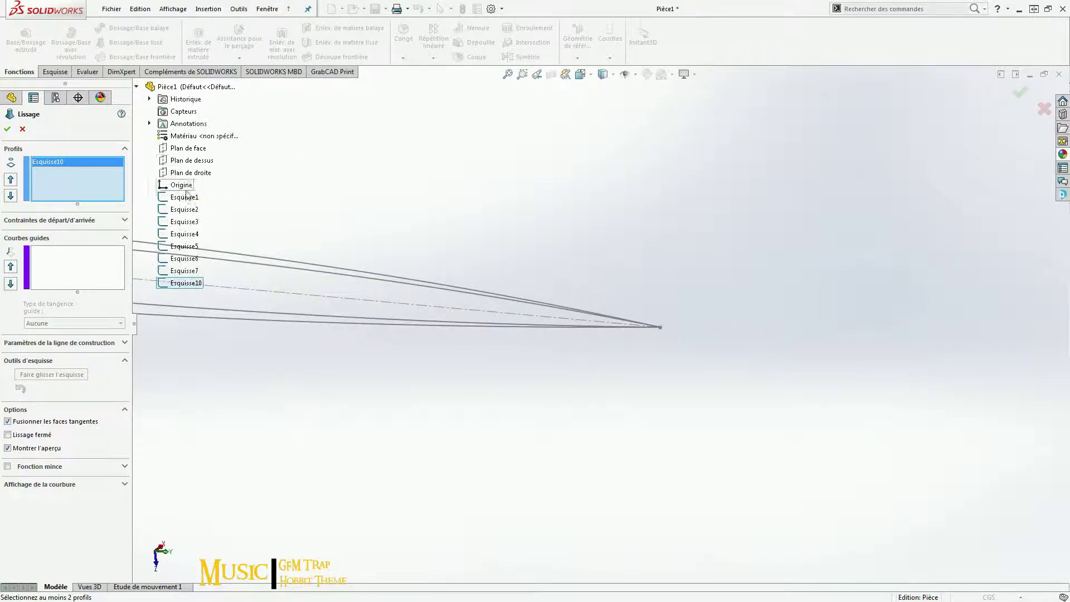
left_click(184, 221)
left_click(413, 308)
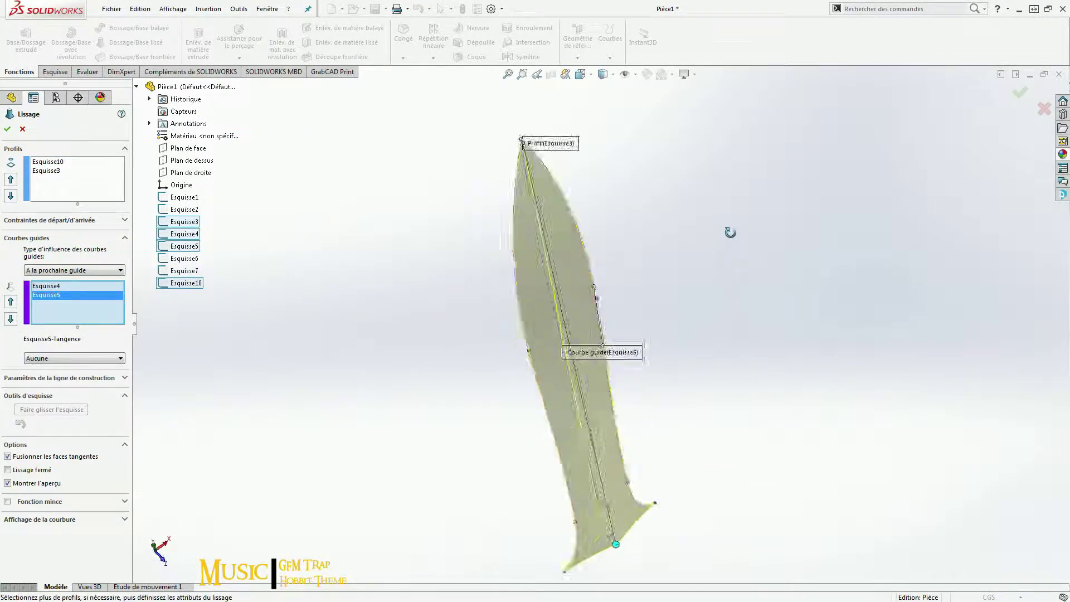
middle_click_drag(610, 389, 745, 251)
key("Return")
Step: Group Esquisse1 and Esquisse2 into a new folder named Plan structure
left_click(40, 236)
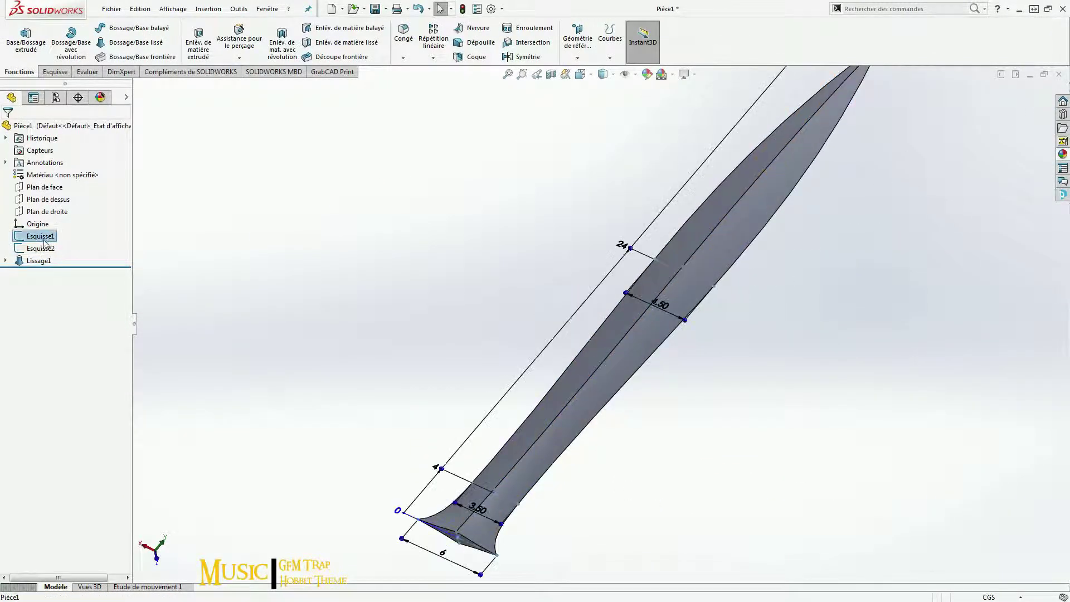
left_click(40, 248, "ctrl")
right_click(40, 248)
left_click(73, 304)
type("PL")
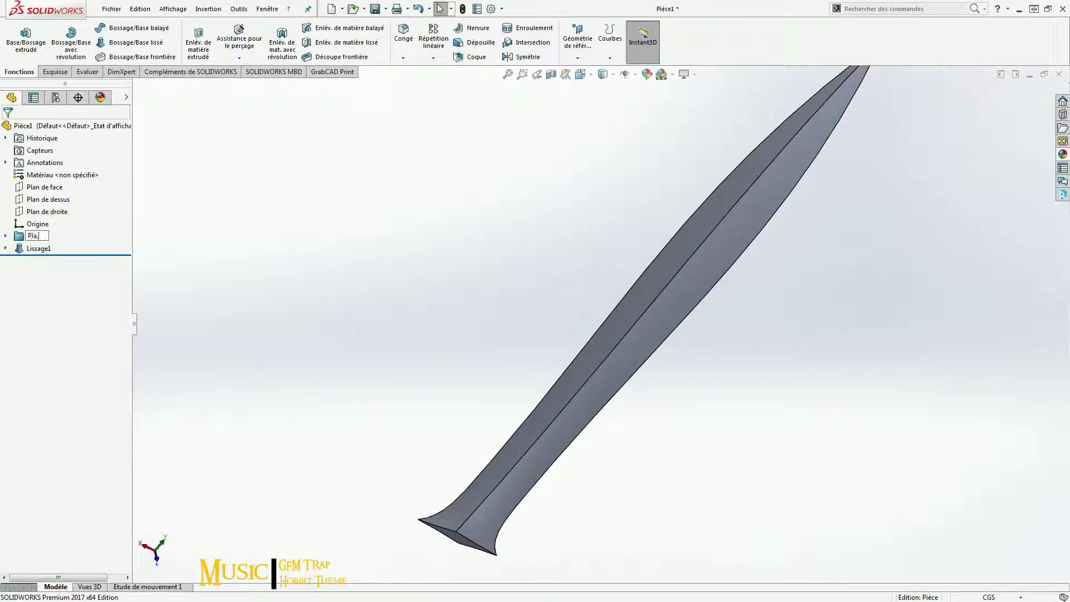
Step: Add reference plane Plan1 from the Front Plane and view the blade normal to it
key("space")
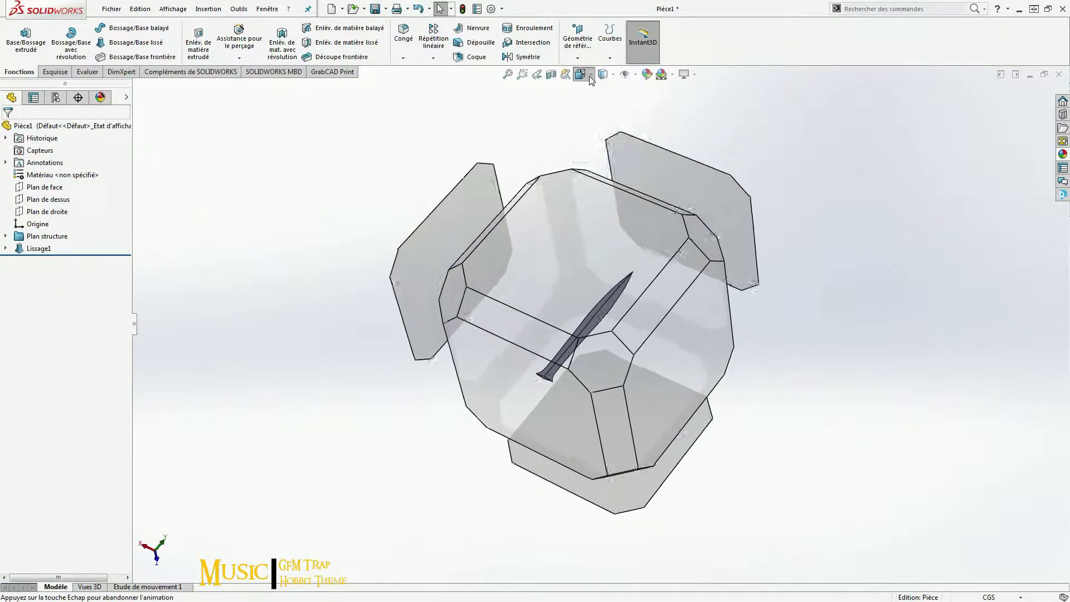
left_click(574, 470)
left_click(45, 186)
left_click(577, 39)
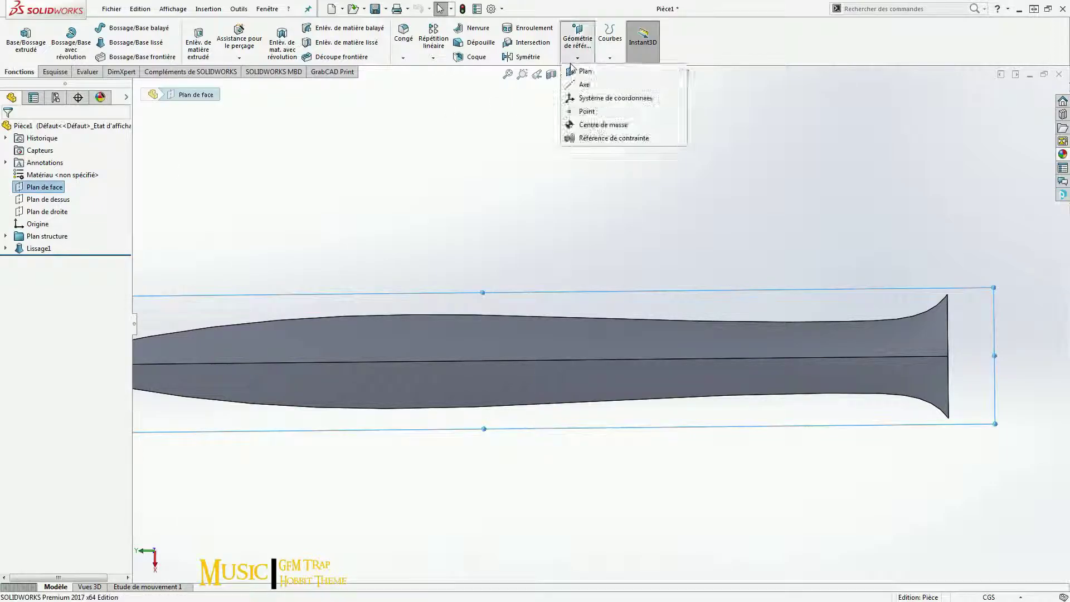
left_click(588, 74)
key("Return")
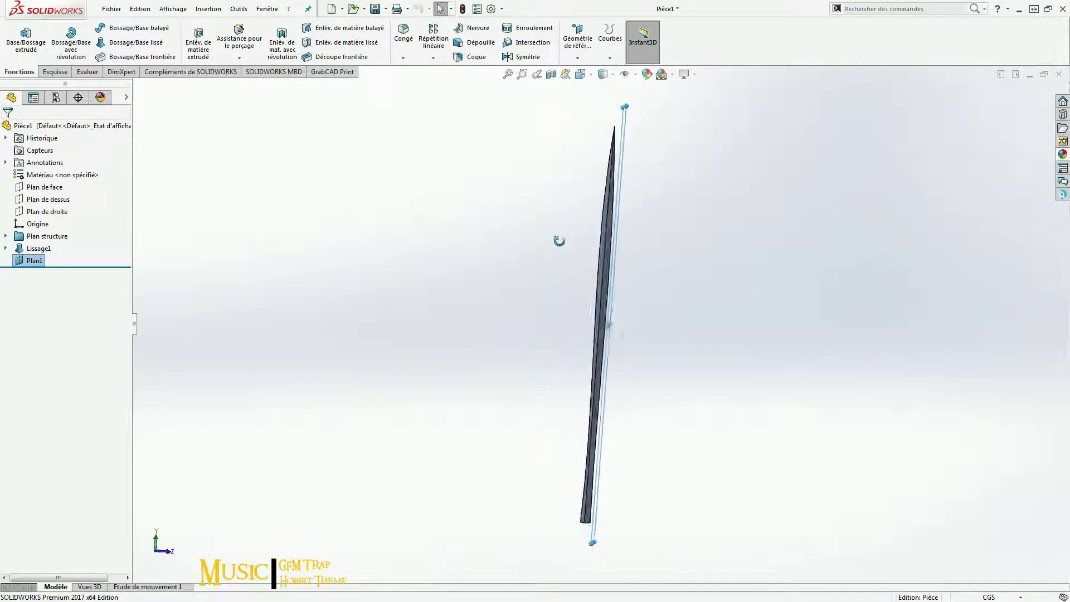
right_click(34, 260)
left_click(48, 223)
right_click(611, 295)
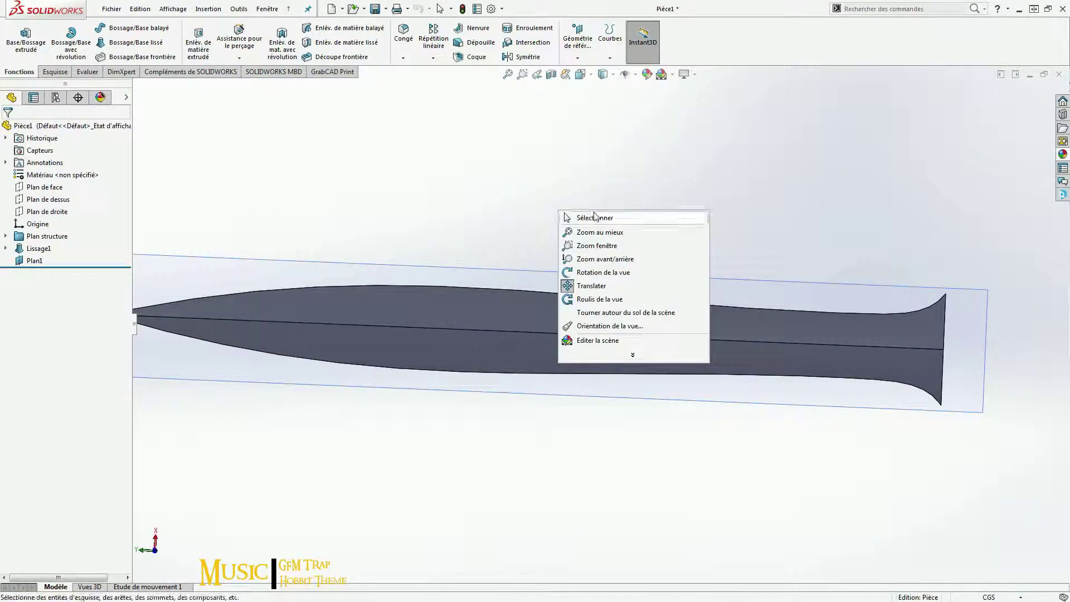
left_click(55, 71)
left_click(136, 27)
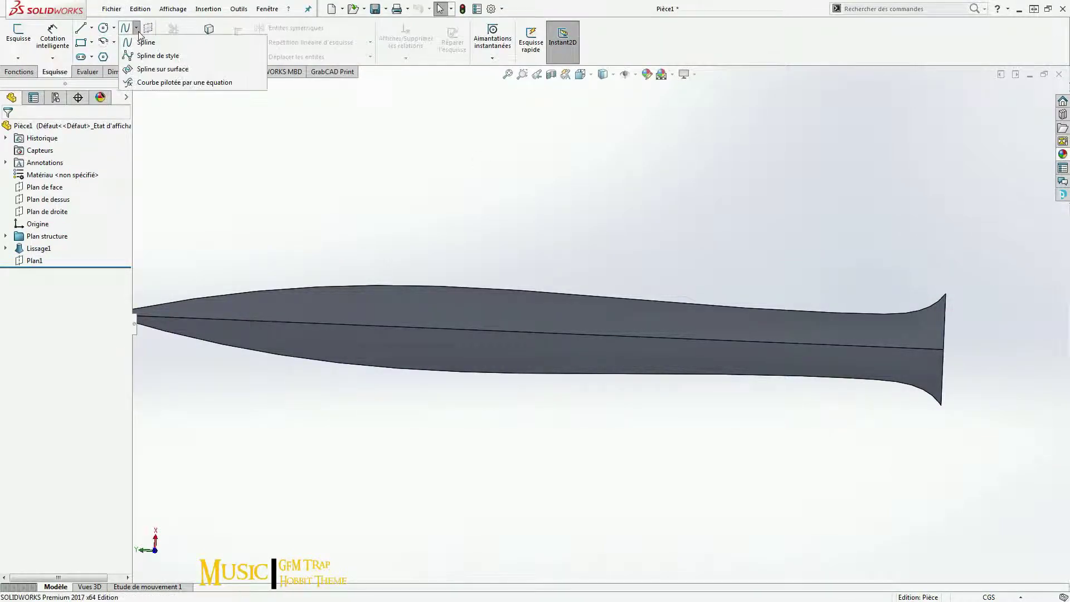
Step: Start Esquisse11 on Plan1 and draw a first style spline as an S curve along the blade
left_click(203, 60)
left_click(179, 221)
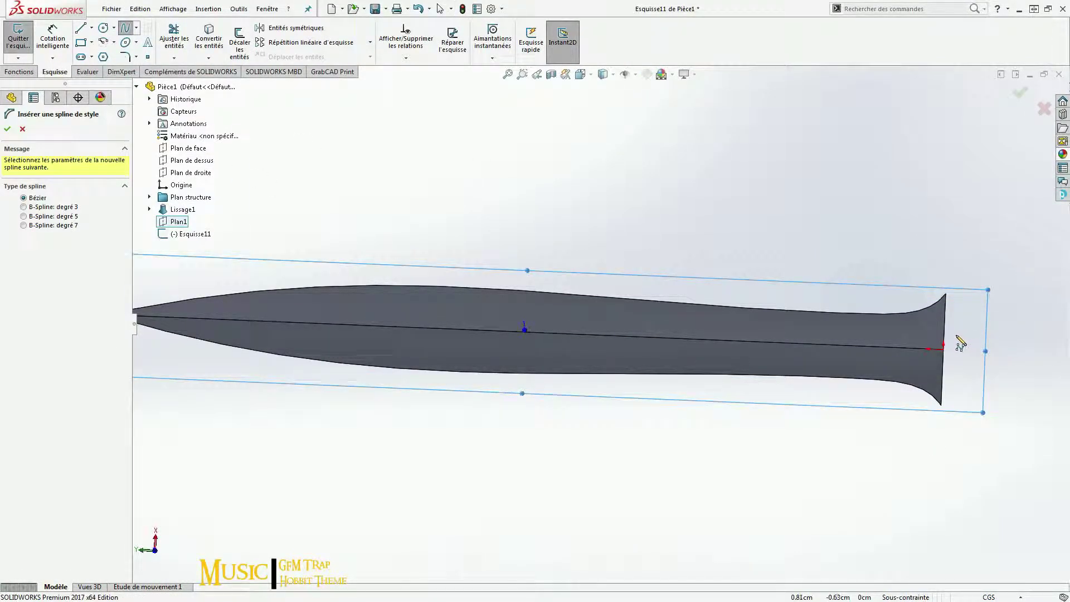
left_click(944, 322)
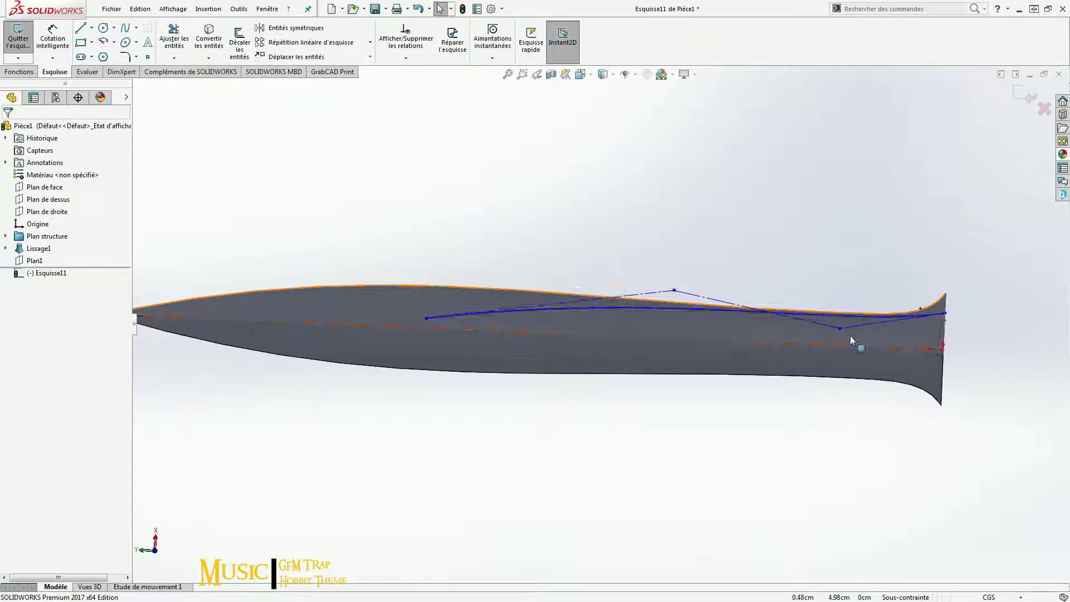
left_click_drag(674, 290, 559, 203)
left_click_drag(839, 329, 792, 386)
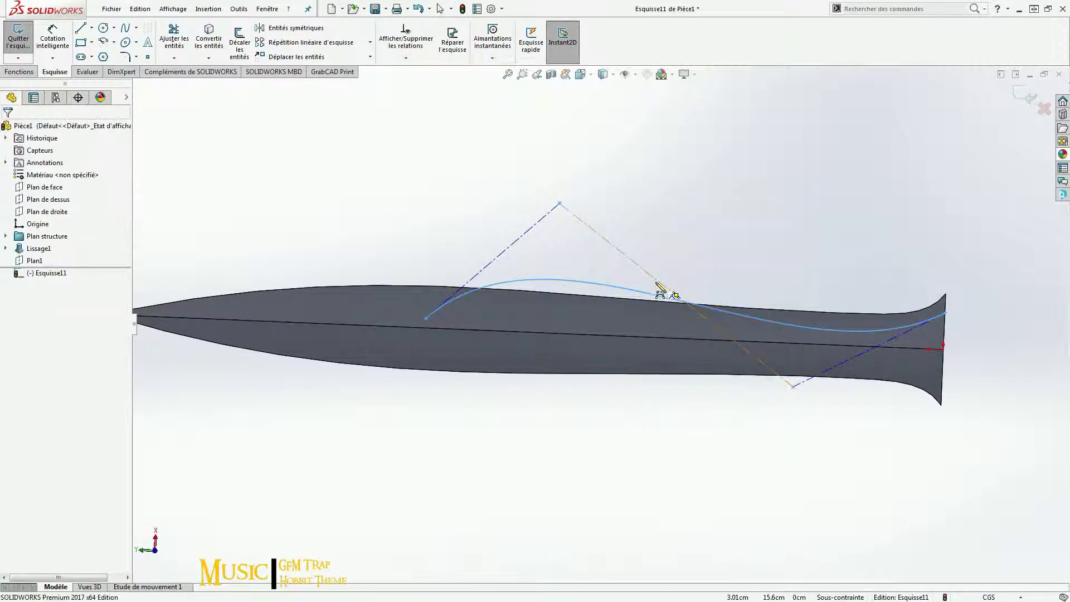
key("Escape")
left_click_drag(661, 284, 613, 286)
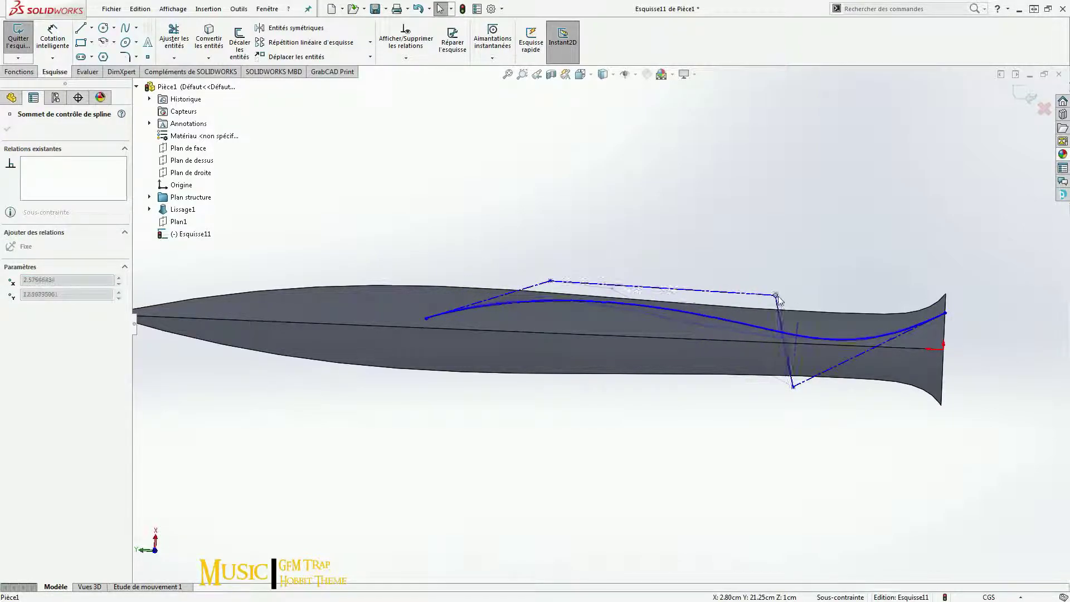
left_click_drag(778, 300, 797, 300)
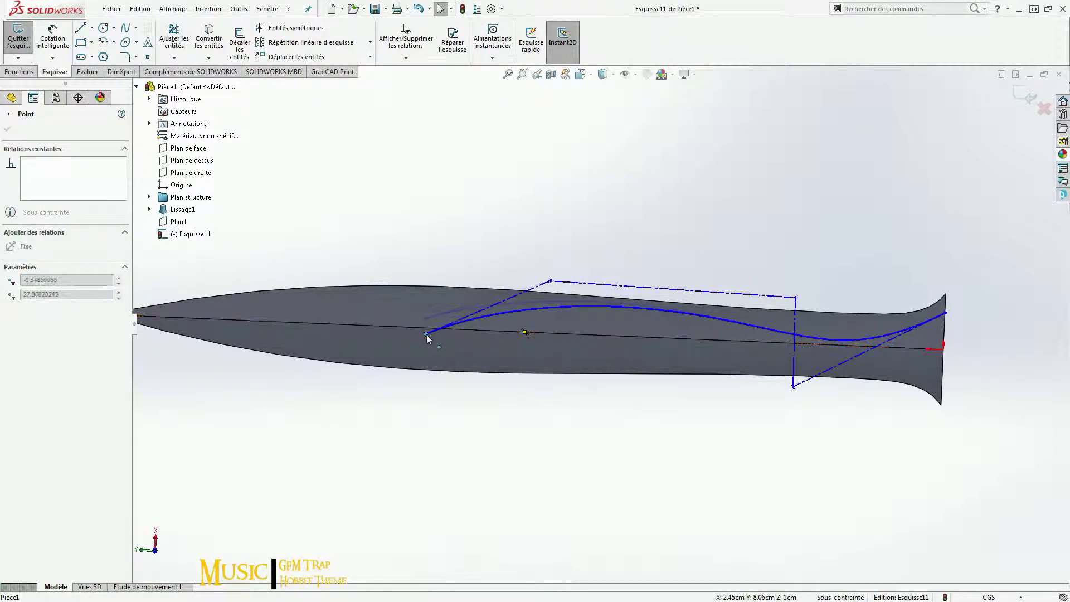
Step: Move the first spline left and up on the blade and reshape it
scroll(740, 312, "down", 3)
left_click(747, 262)
scroll(753, 353, "up", 3)
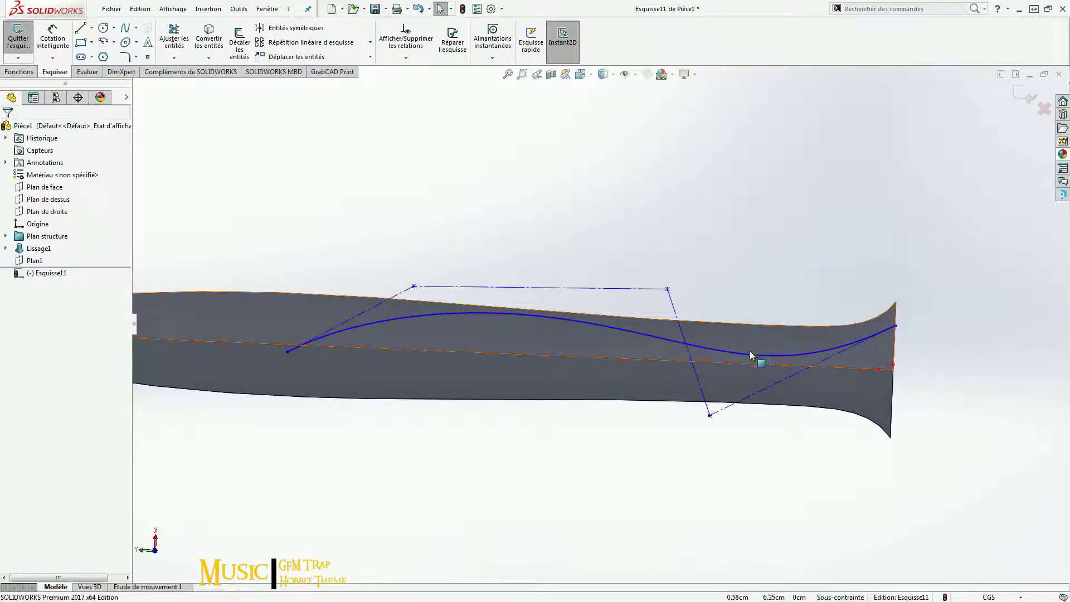
left_click_drag(942, 371, 786, 360)
scroll(786, 361, "down", 3)
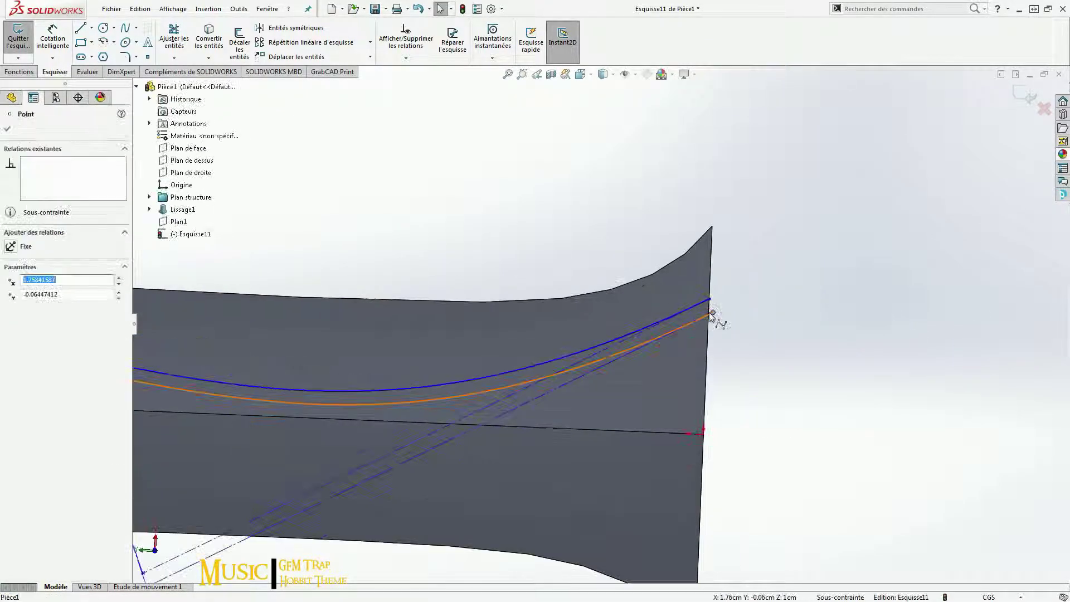
left_click(711, 303)
scroll(604, 378, "up", 3)
left_click(540, 434)
key("ctrl+a")
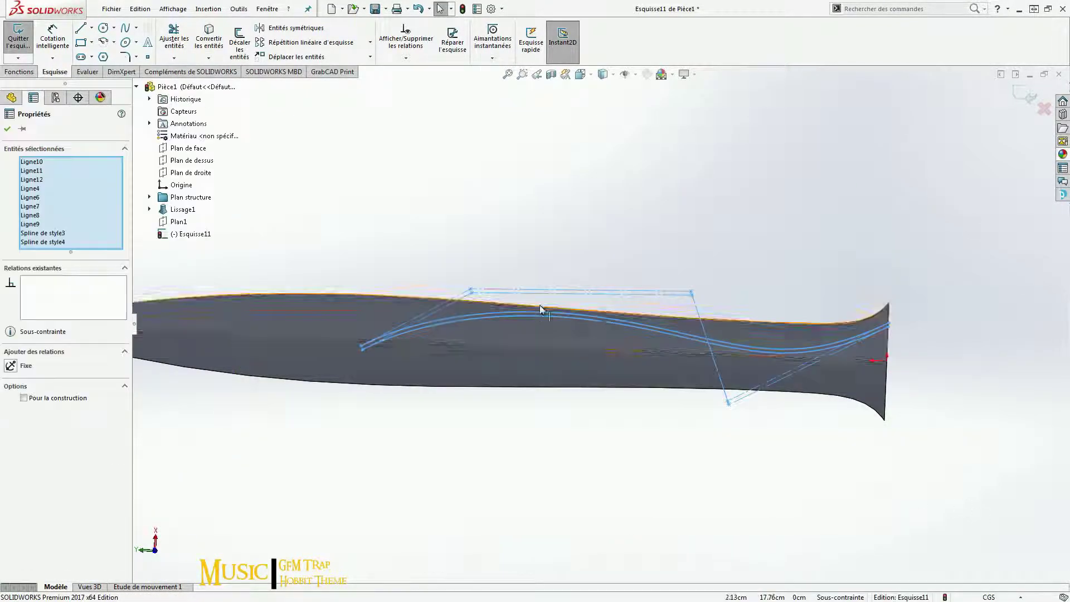
right_click(542, 316)
key("Escape")
key("Return")
Step: Draw a second style spline below the first and lower its left endpoint
scroll(762, 414, "down", 2)
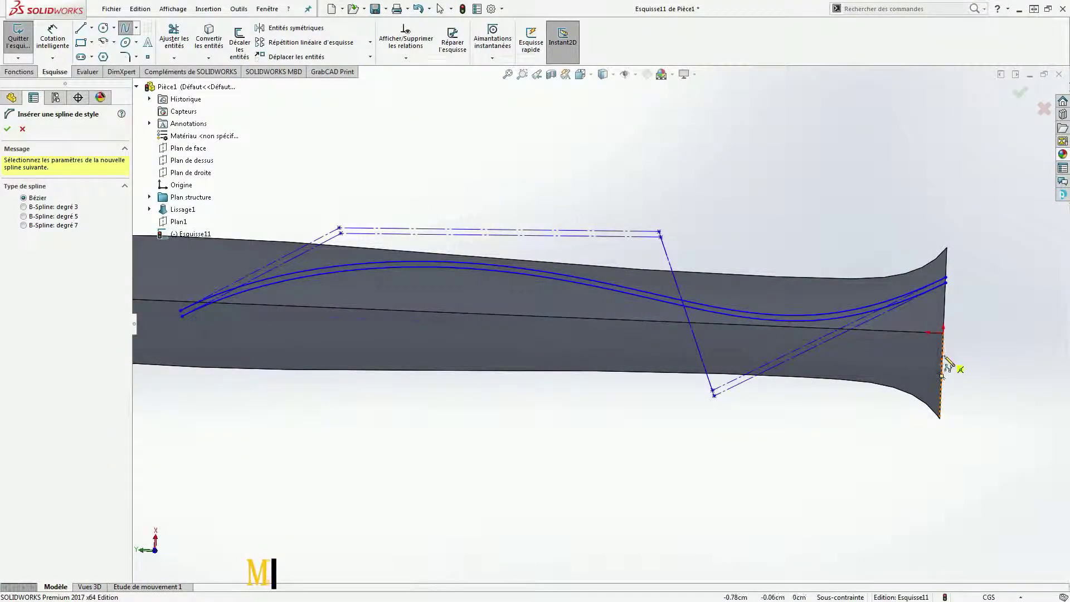
left_click(946, 356)
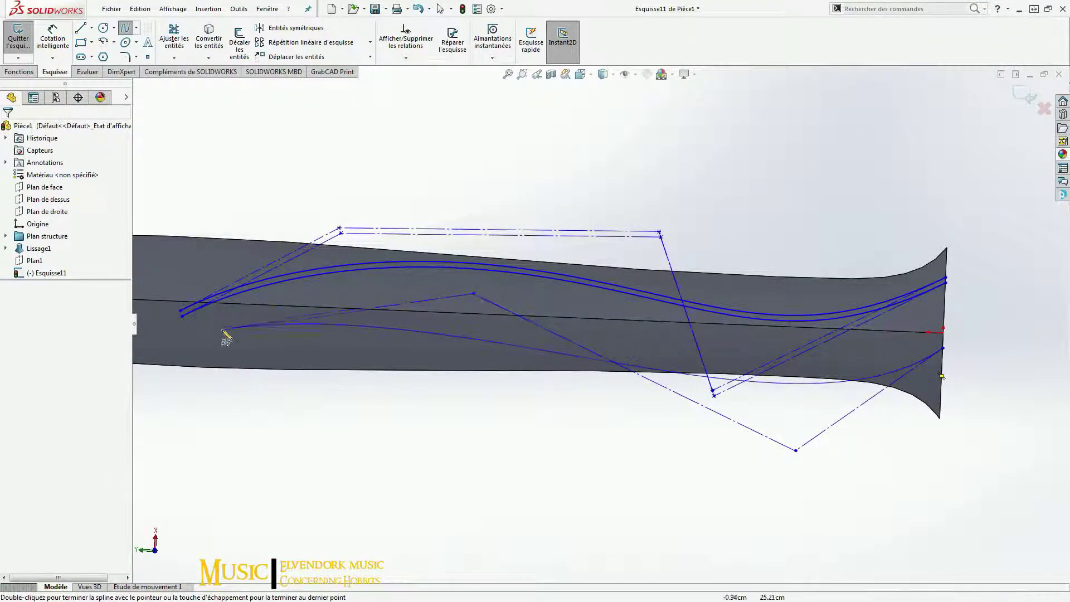
left_click_drag(795, 451, 736, 429)
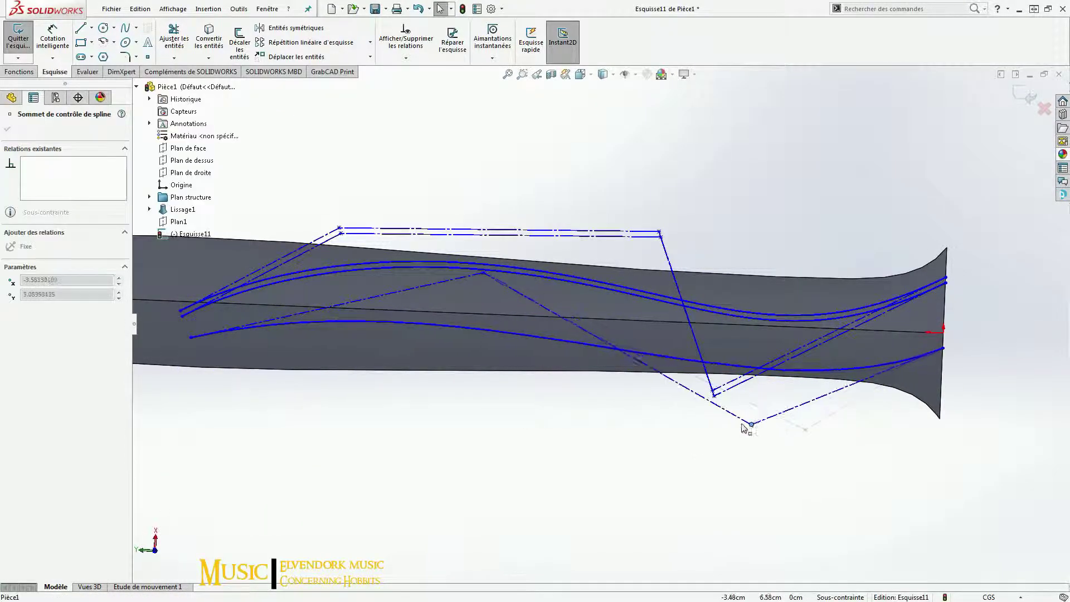
left_click_drag(474, 294, 440, 281)
left_click(560, 343)
left_click_drag(561, 343, 539, 307)
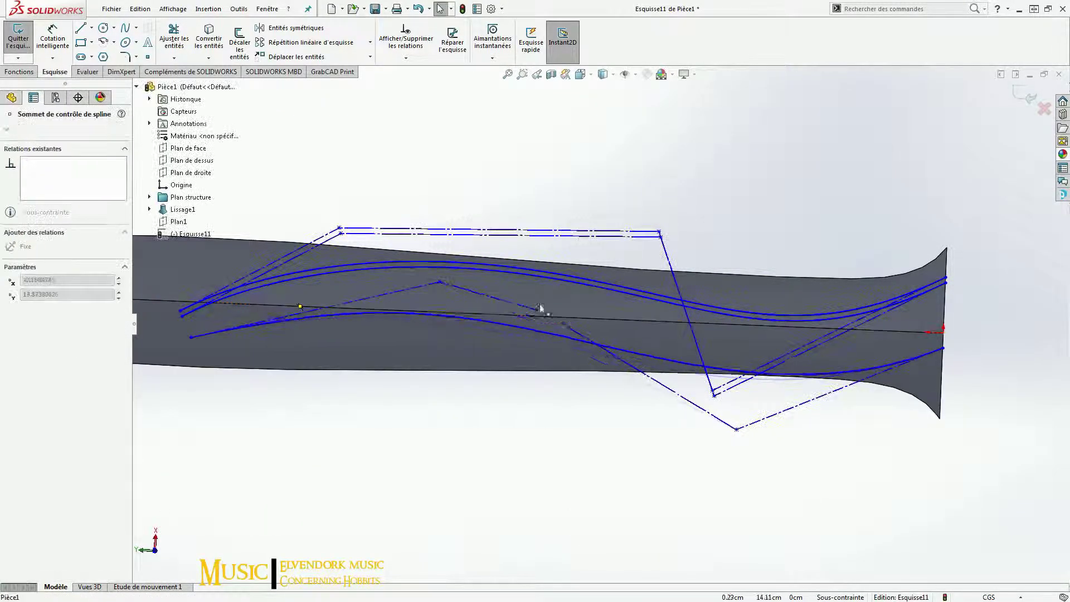
mouse_move(441, 241)
left_mouse_down()
mouse_move(480, 272)
mouse_move(492, 230)
left_mouse_up()
left_click_drag(181, 313, 184, 322)
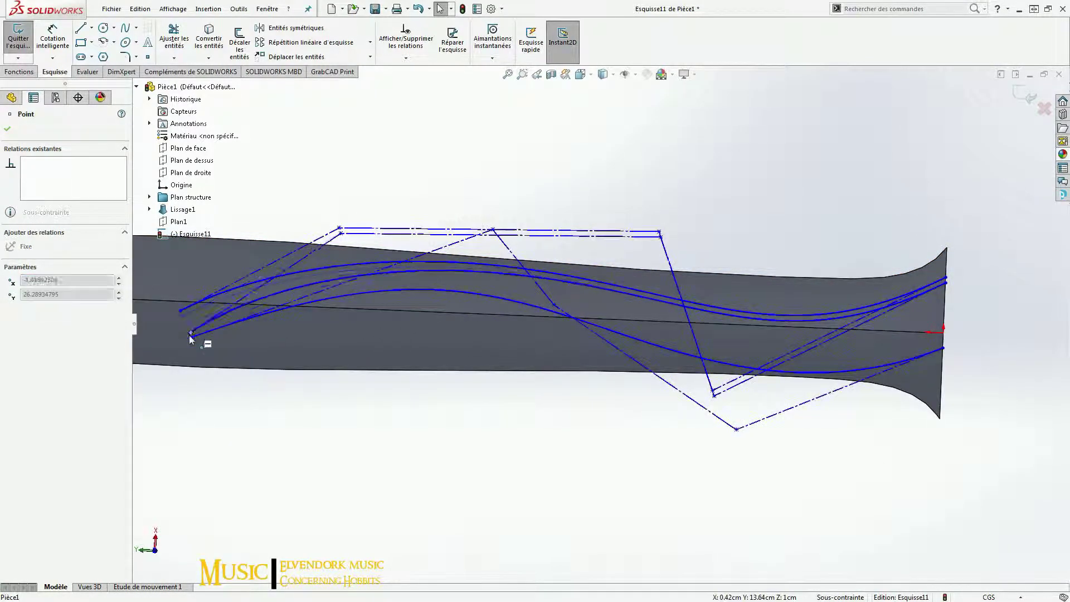
left_click(191, 336)
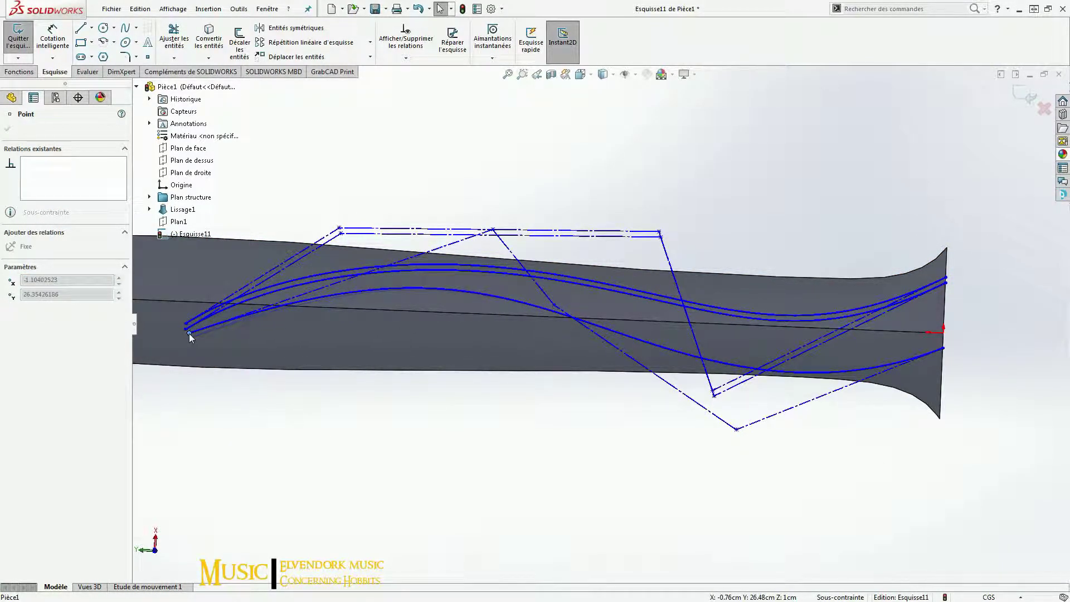
Step: Shift the lower spline and join its endpoint to the other curve's start
left_click_drag(188, 330, 735, 486)
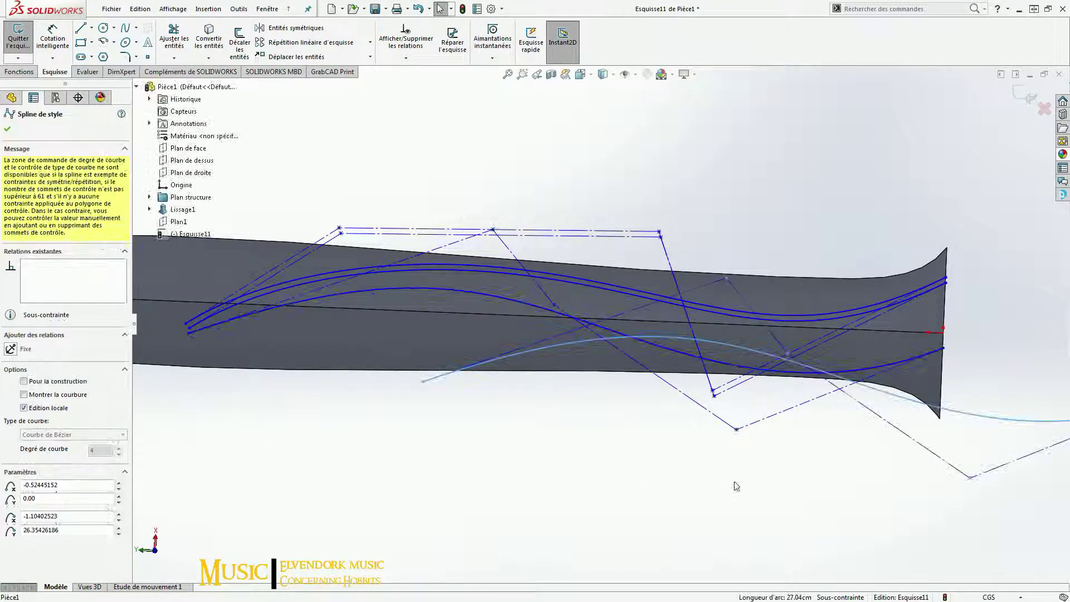
middle_click_drag(735, 486, 914, 316)
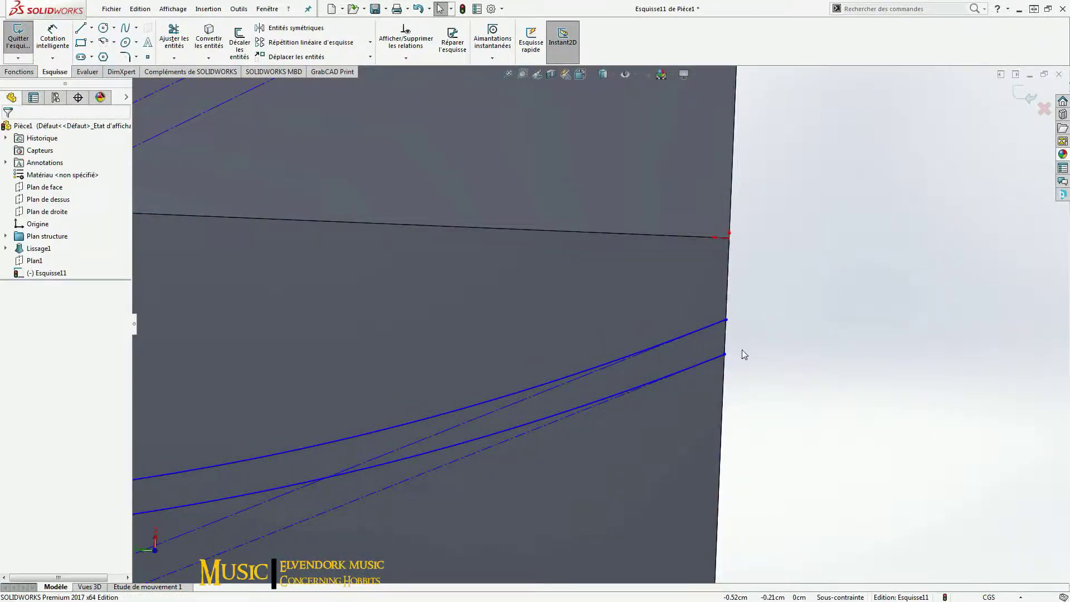
middle_click_drag(739, 352, 327, 305)
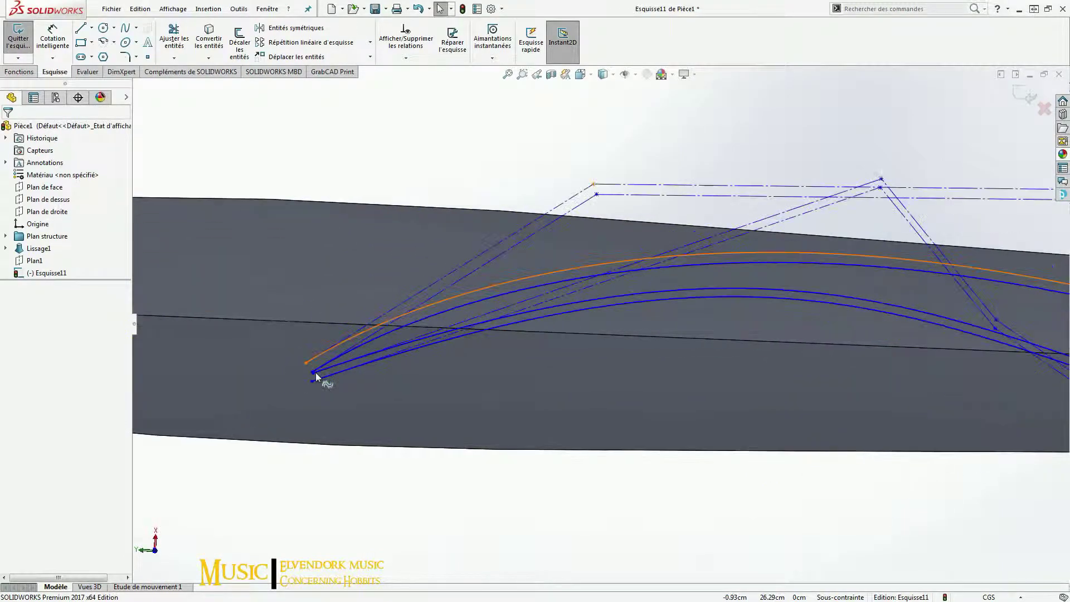
left_click_drag(313, 374, 408, 344)
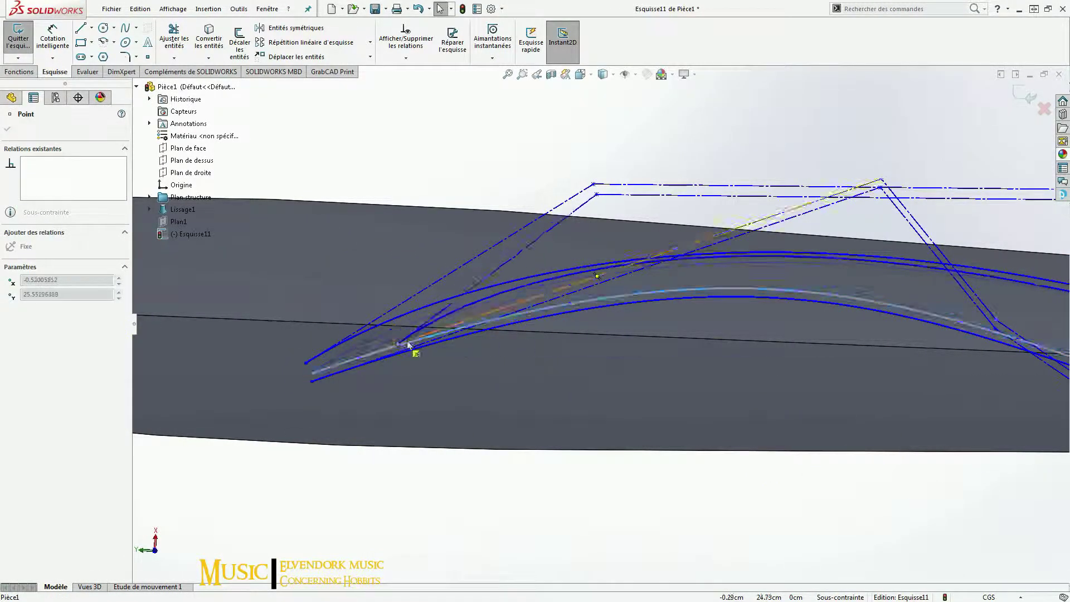
left_click(621, 231)
left_click_drag(621, 232, 363, 370)
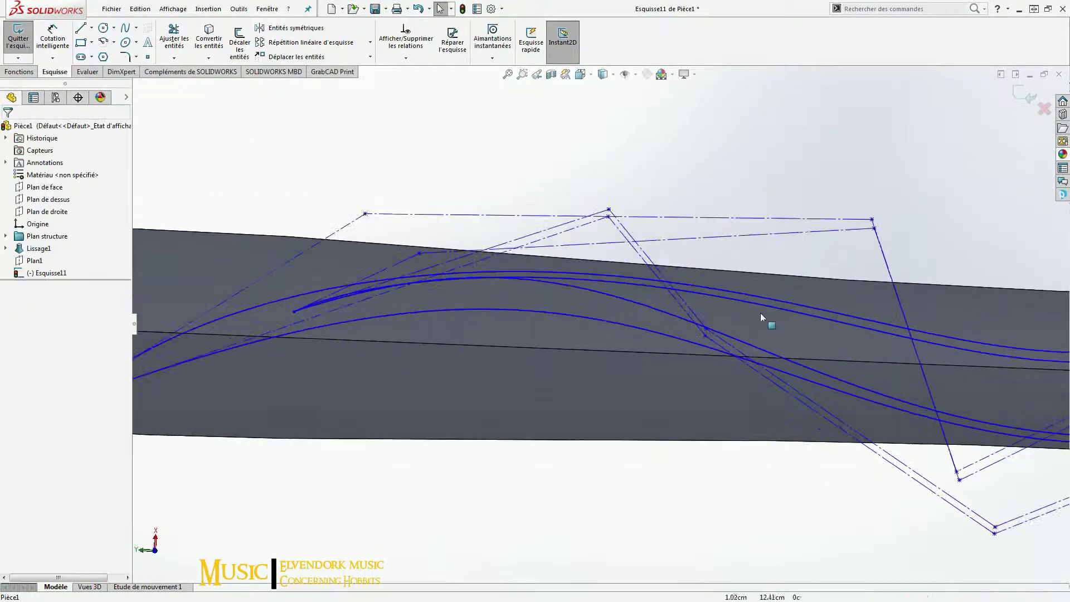
left_click_drag(609, 212, 693, 271)
left_click_drag(293, 310, 343, 311)
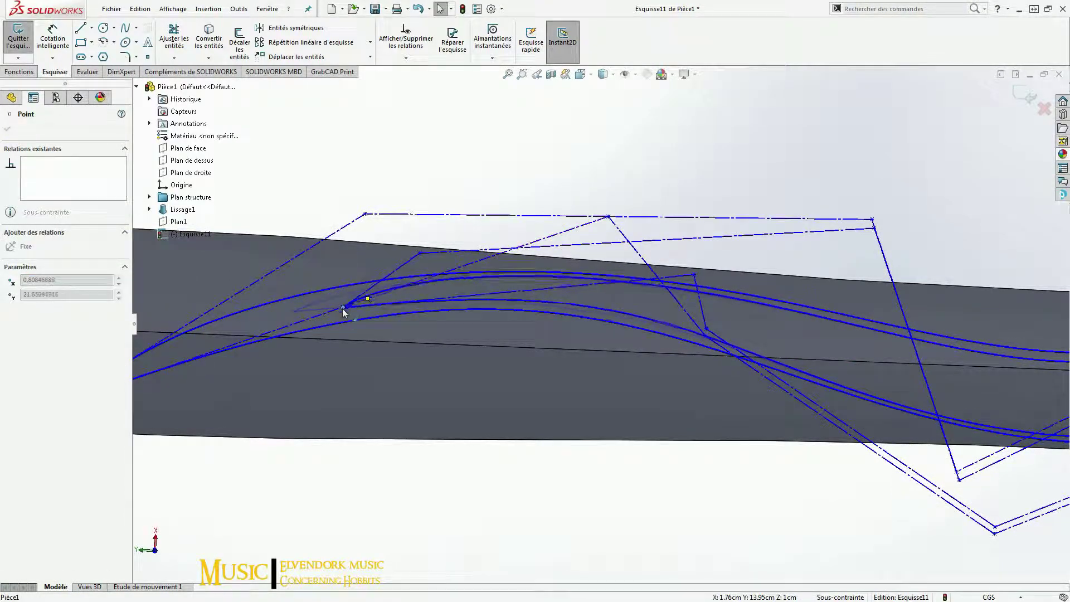
Step: Adjust the splines' control vertices and move the lower spline's left end rightward
scroll(346, 311, "up", 5)
left_click(513, 267)
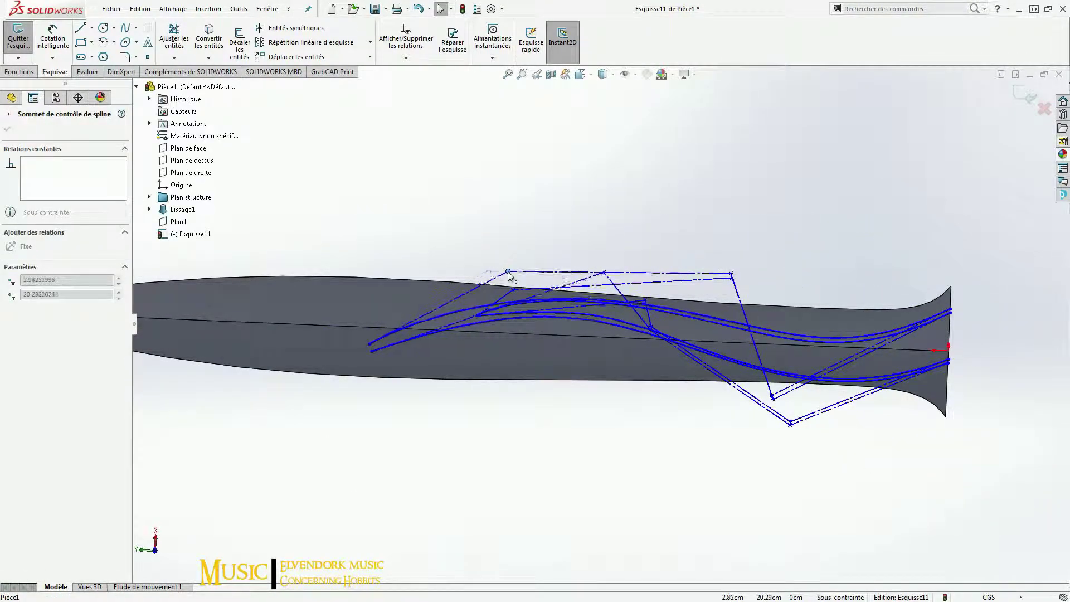
scroll(728, 354, "down", 3)
left_click_drag(859, 499, 859, 485)
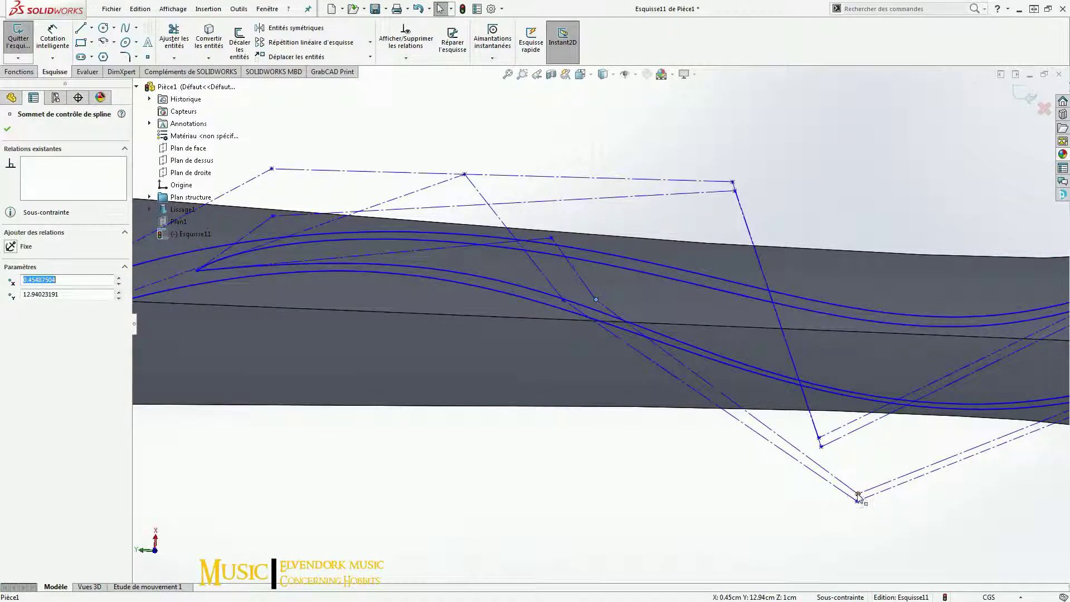
scroll(559, 498, "up", 3)
left_click(442, 303)
mouse_move(516, 239)
left_mouse_down()
mouse_move(514, 249)
mouse_move(521, 244)
left_mouse_up()
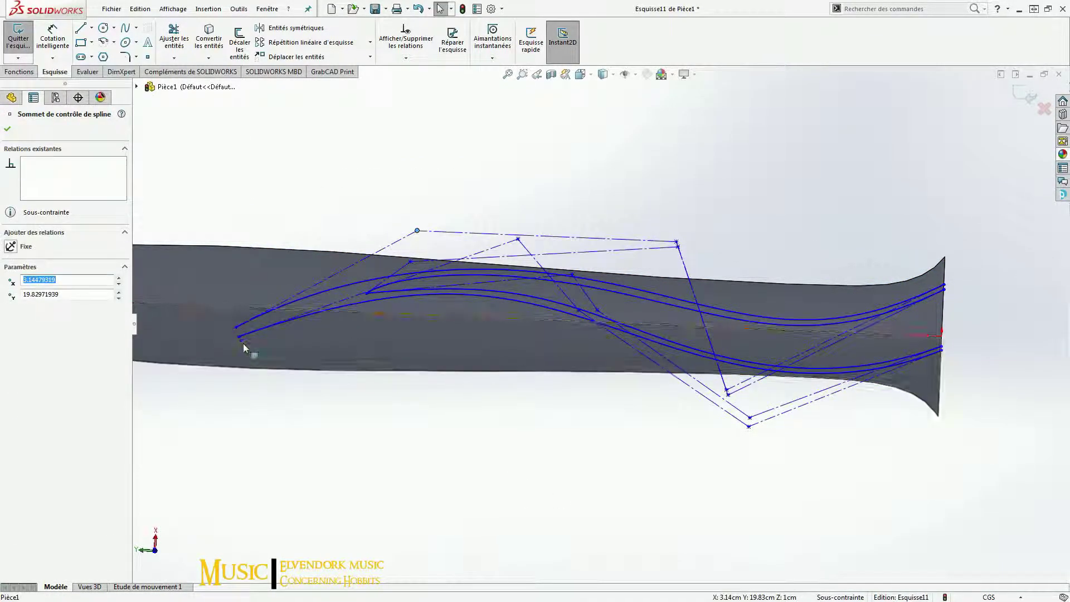
left_click_drag(241, 340, 301, 325)
mouse_move(519, 239)
left_mouse_down()
mouse_move(510, 253)
mouse_move(540, 249)
left_mouse_up()
left_click_drag(285, 332, 287, 325)
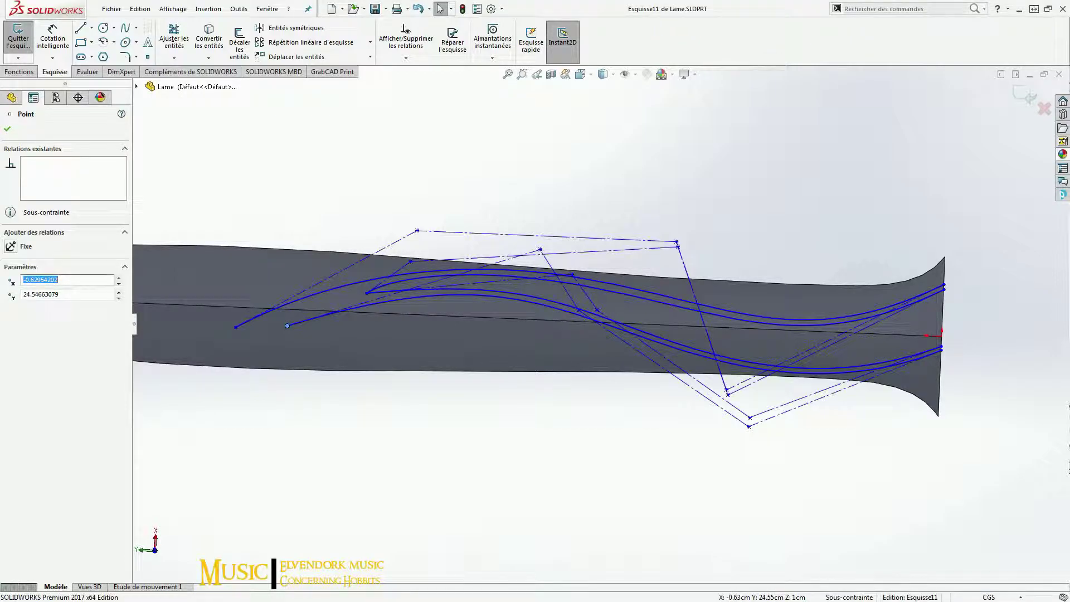
Step: Insert a new spline point and pull the outer spline's left end inward
right_click(366, 291)
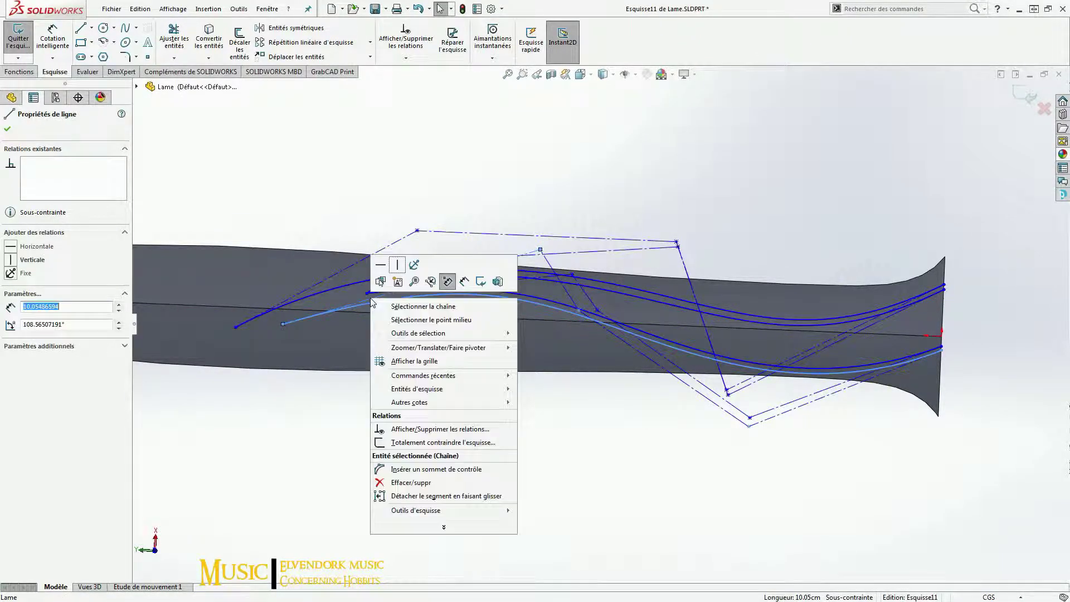
left_click(418, 473)
scroll(384, 307, "down", 3)
left_click(393, 287)
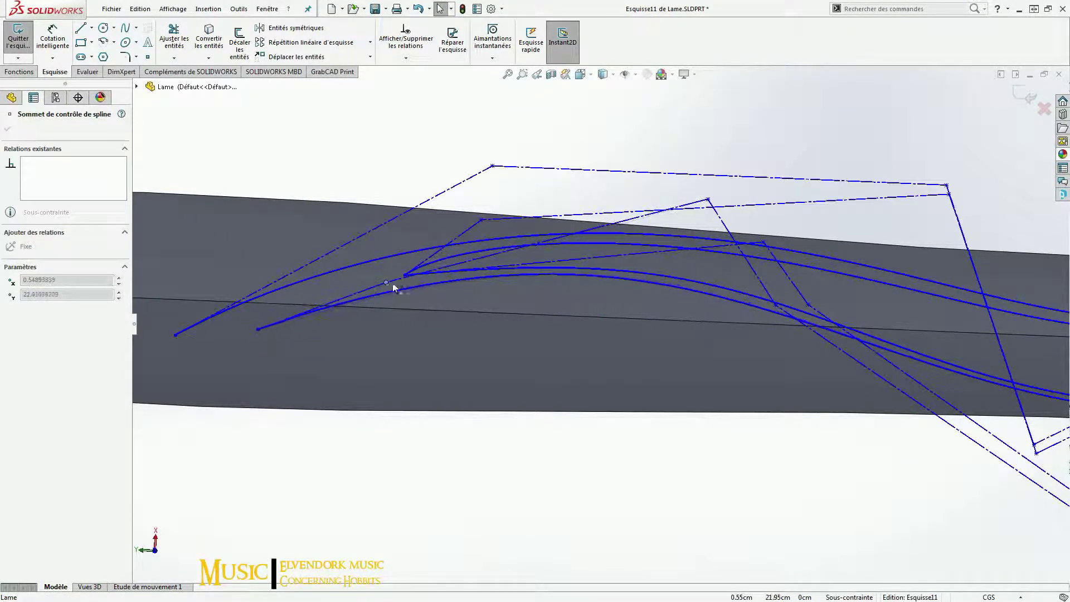
left_click_drag(176, 335, 274, 316)
left_click_drag(385, 240, 392, 268)
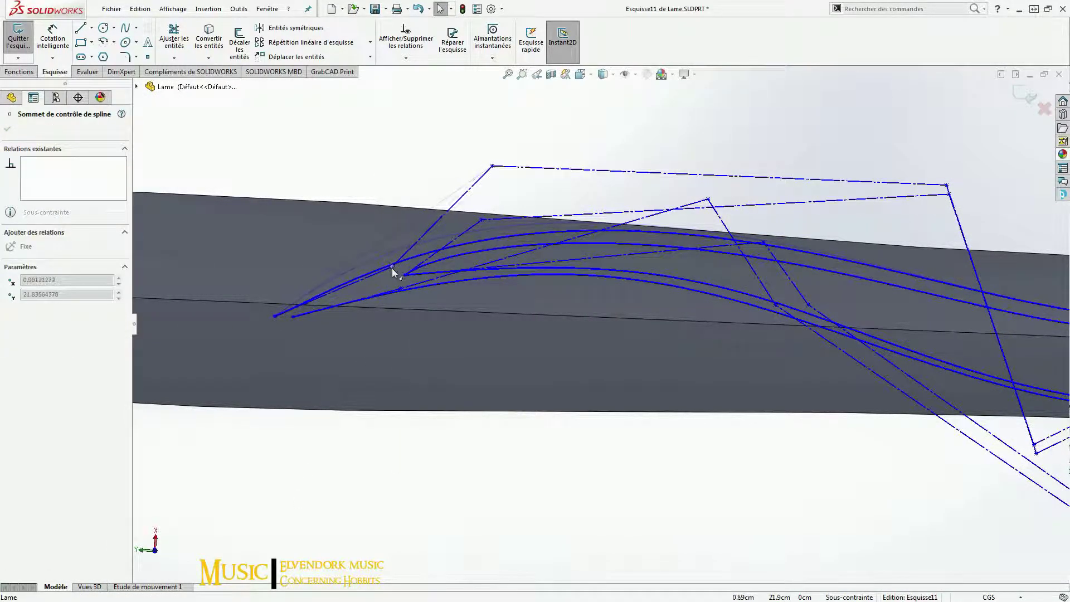
left_click_drag(708, 199, 703, 212)
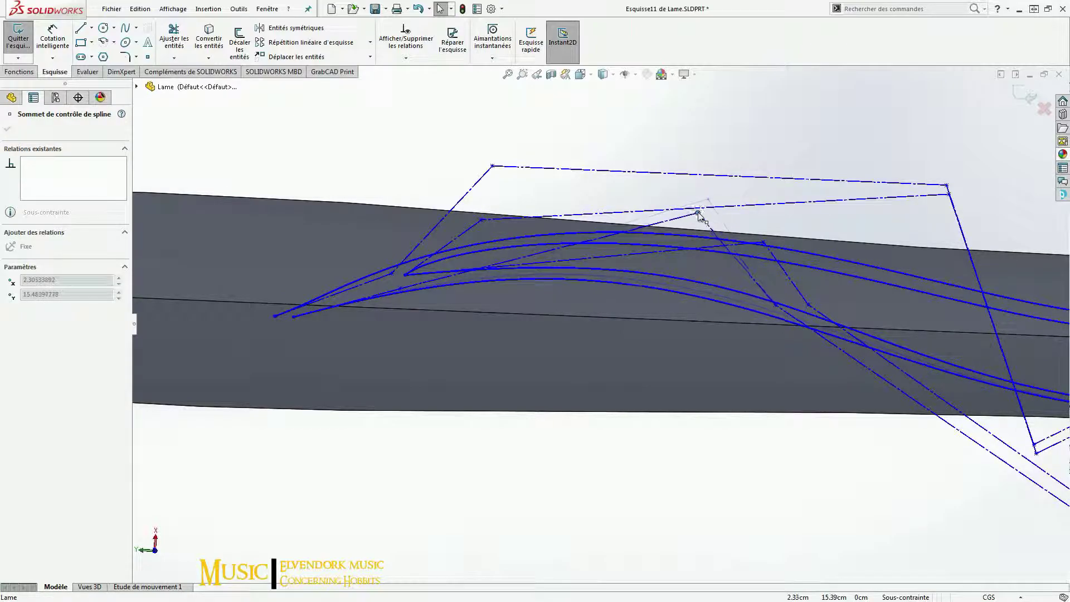
mouse_move(406, 273)
left_mouse_down()
mouse_move(422, 279)
mouse_move(395, 279)
mouse_move(429, 278)
left_mouse_up()
left_click_drag(482, 219, 490, 187)
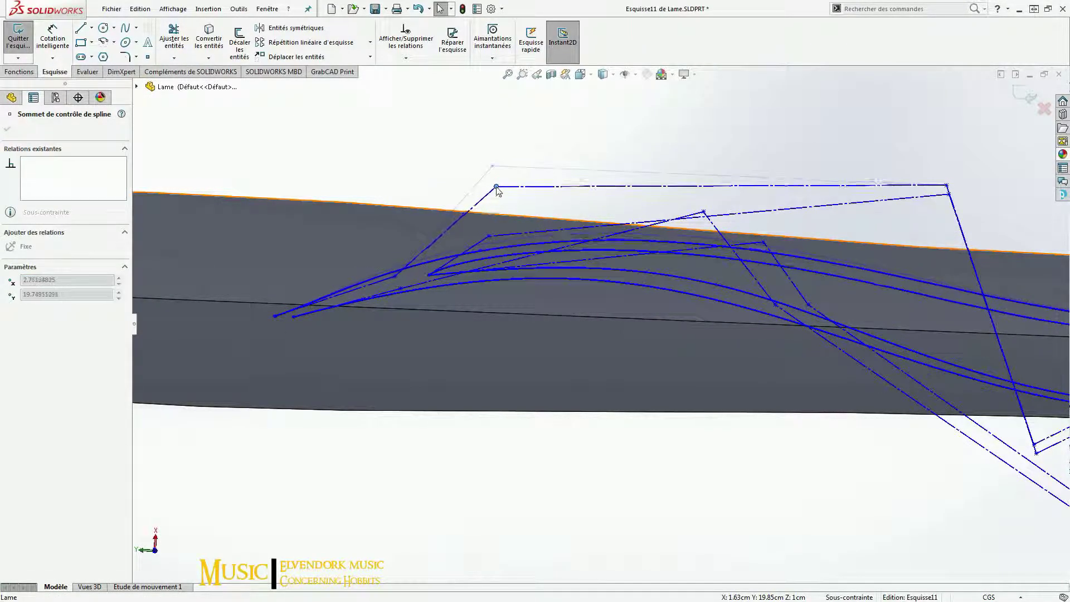
Step: Fine-tune the control vertices and nudge the left spline endpoint slightly right
scroll(900, 386, "up", 5)
scroll(861, 377, "down", 4)
left_click(485, 260)
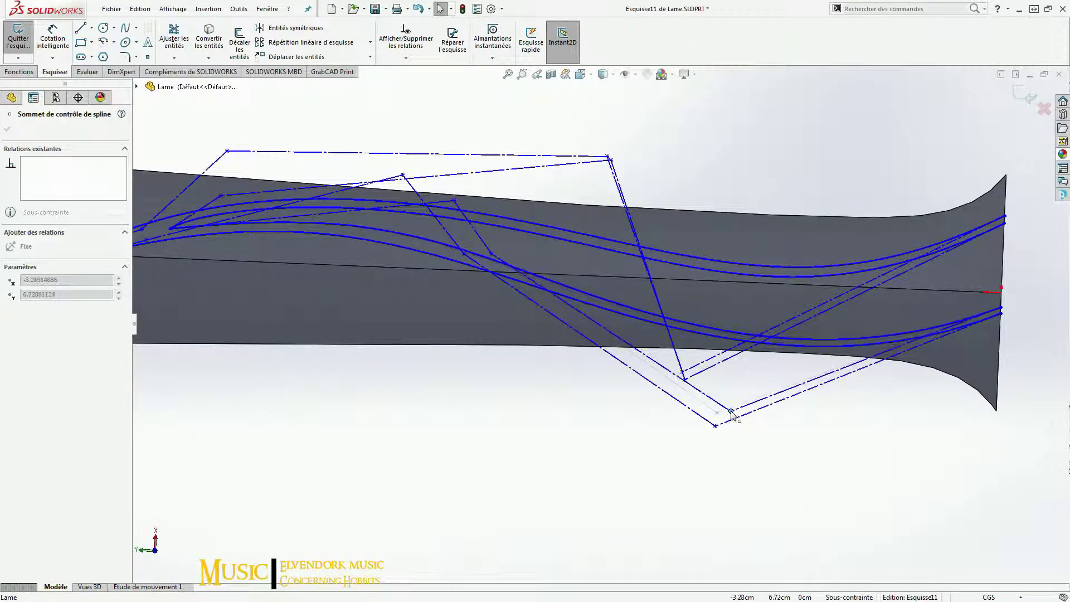
left_click_drag(610, 160, 617, 153)
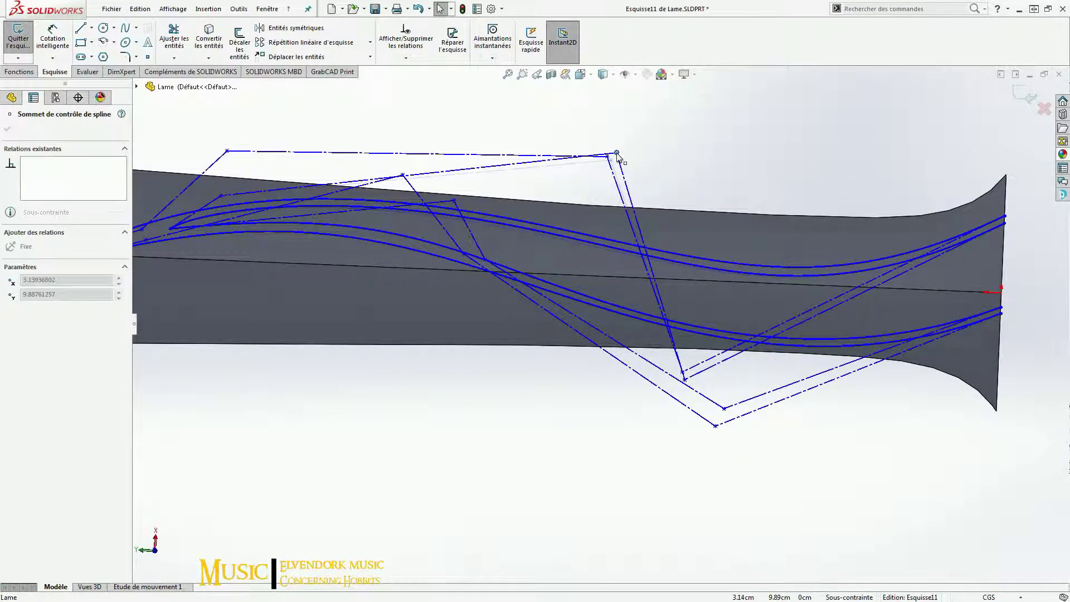
left_click(401, 172)
scroll(399, 309, "down", 3)
left_click(343, 340)
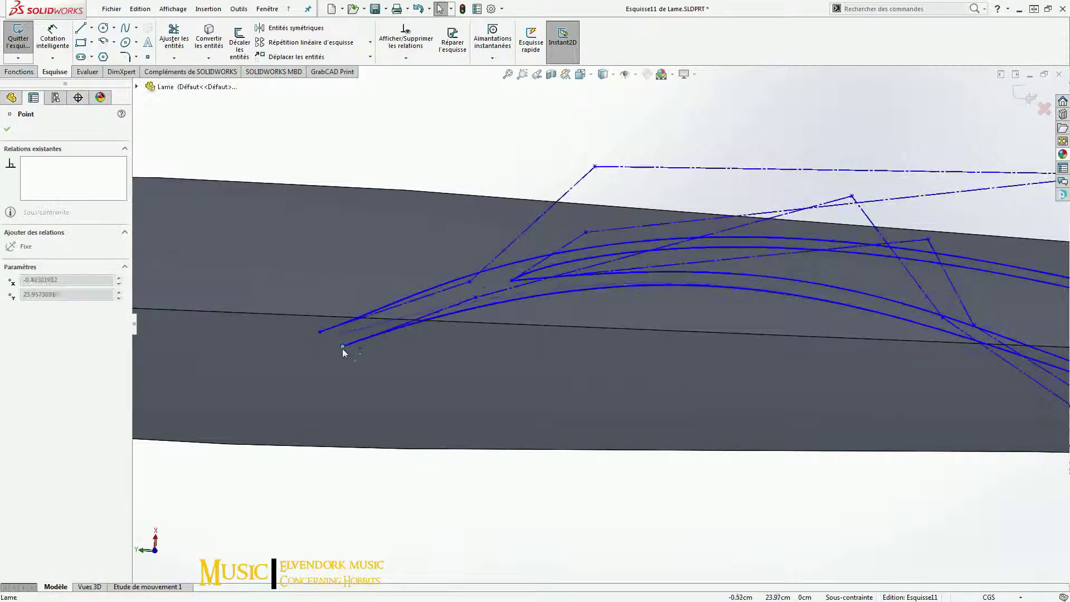
left_click(352, 535)
left_click_drag(320, 331, 339, 332)
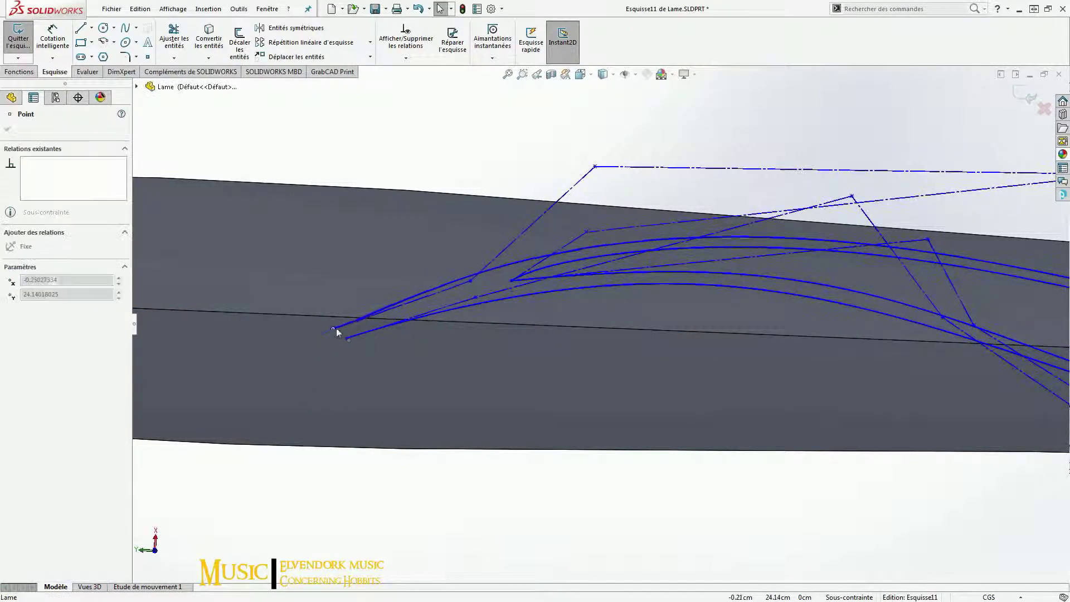
scroll(370, 334, "down", 3)
Step: Draw a short curl spline starting from the curve's left end
scroll(489, 335, "up", 2)
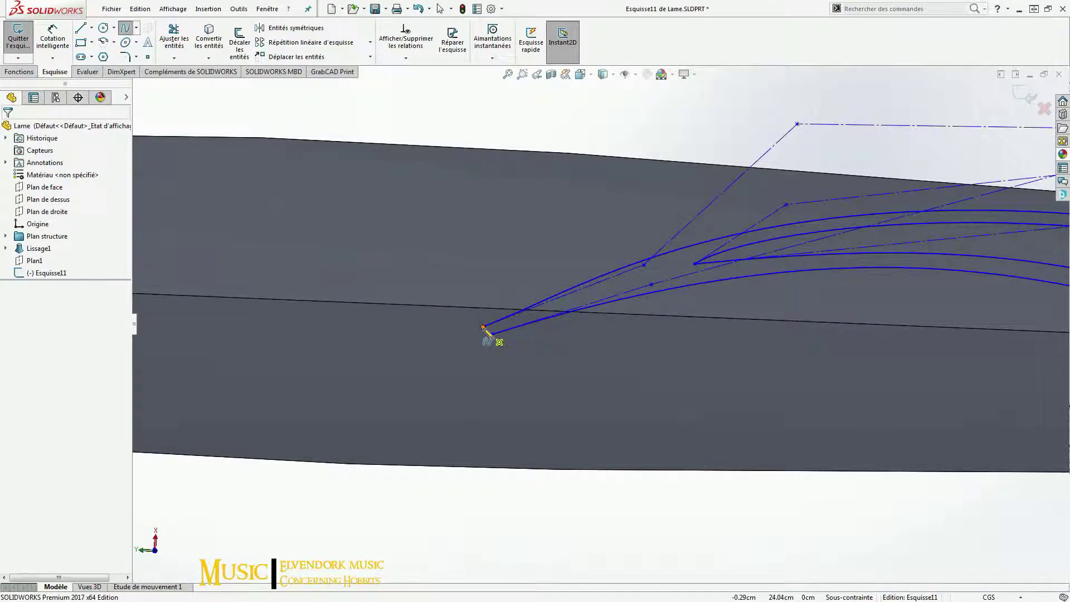
left_click(483, 327)
left_click(445, 350)
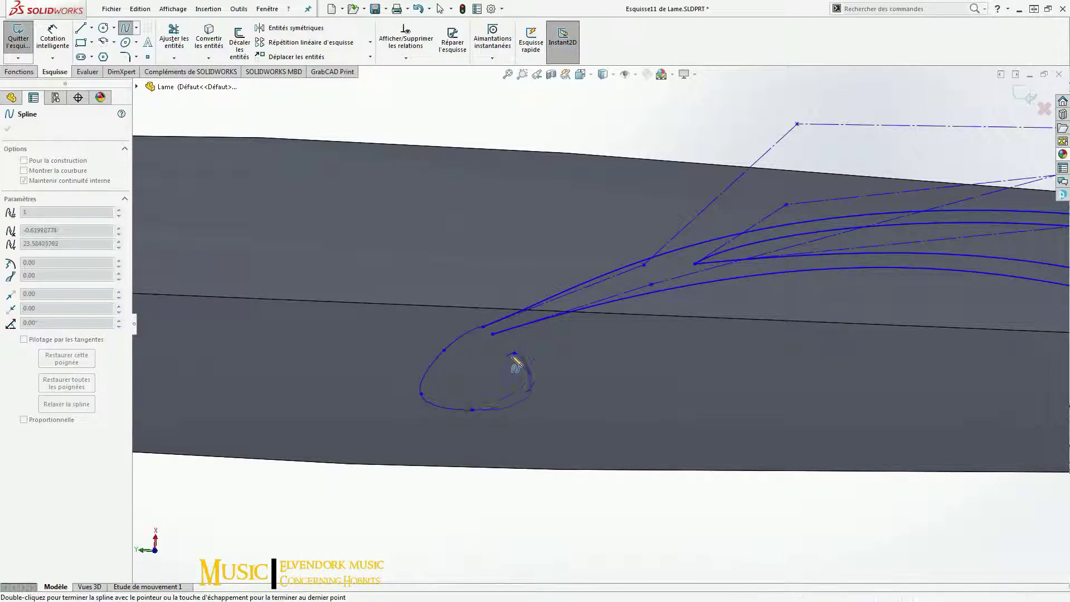
key("Escape")
scroll(511, 381, "up", 3)
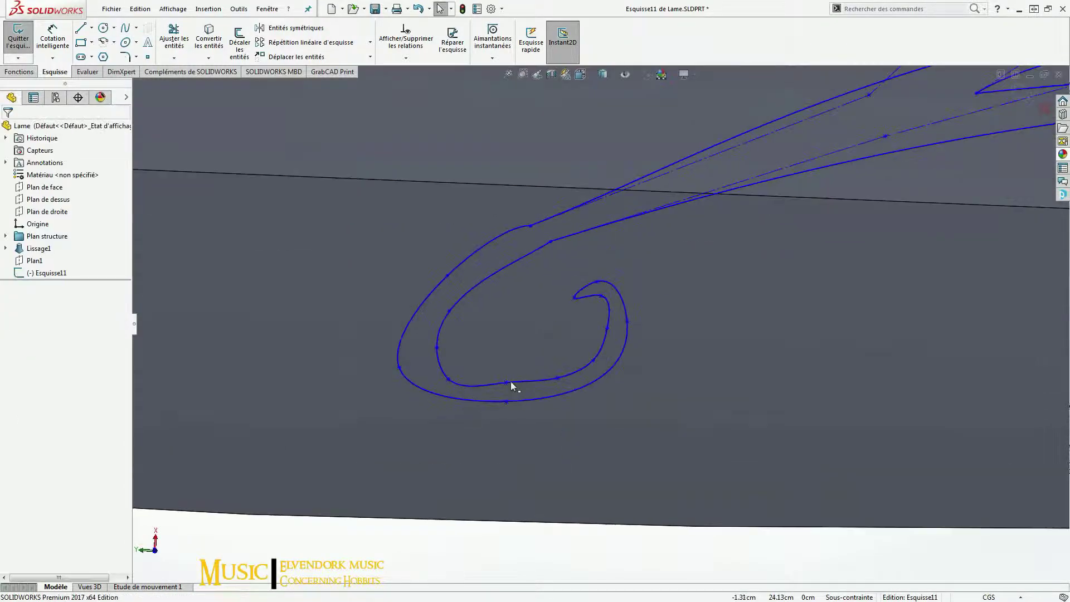
left_click(514, 385)
key("Escape")
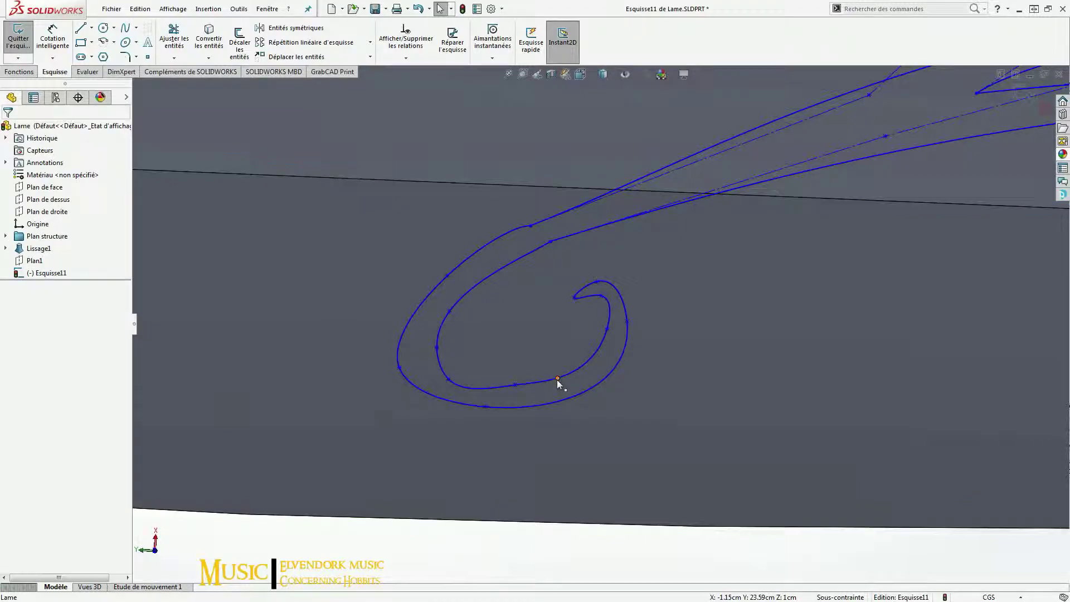
Step: Drag the curl's points to wind it into a tight G-shaped spiral
left_click(556, 378)
left_click_drag(557, 379, 477, 249)
left_click(549, 246)
left_click(468, 279)
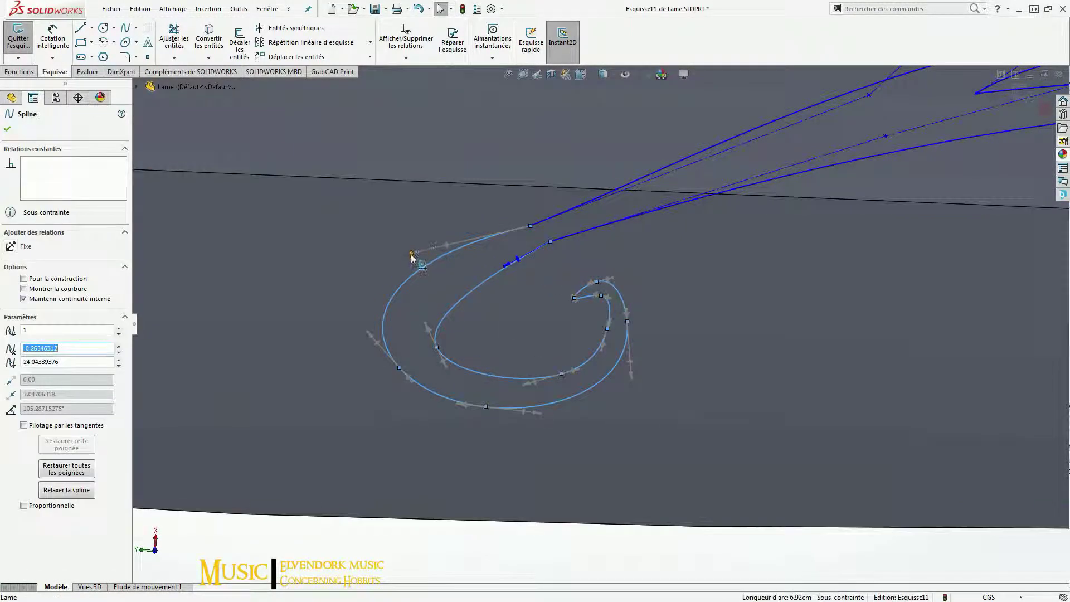
left_click(544, 441)
left_click(500, 269)
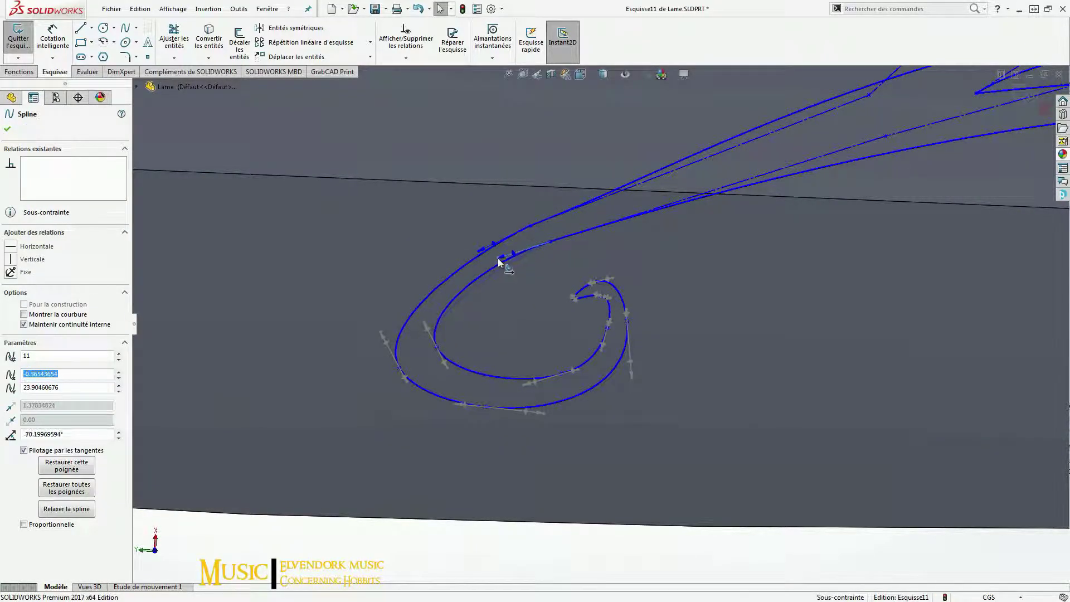
left_click(437, 360)
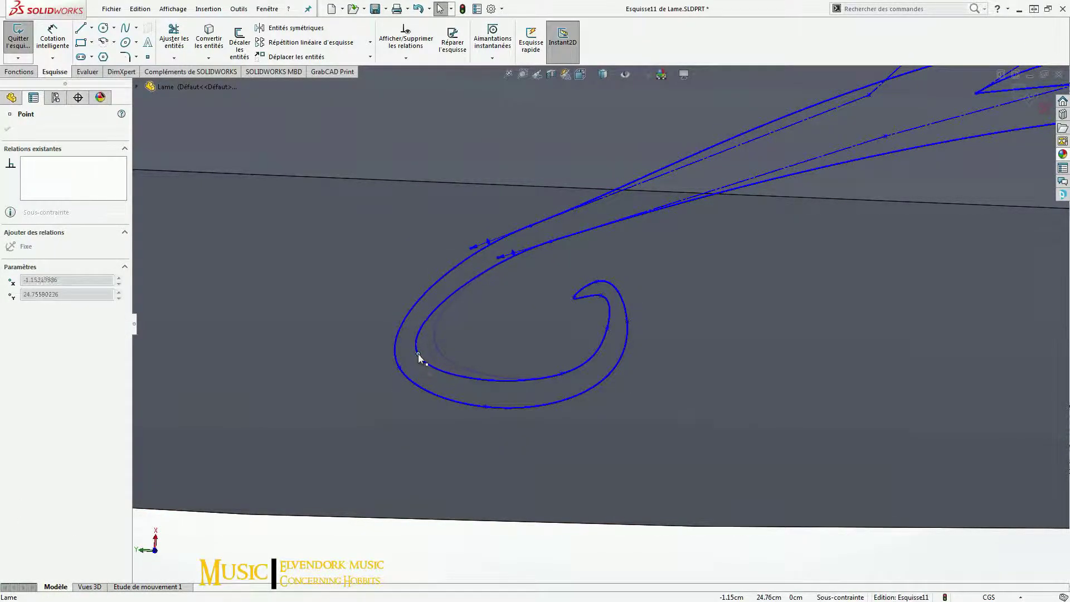
left_click_drag(419, 355, 479, 407)
left_click(626, 329)
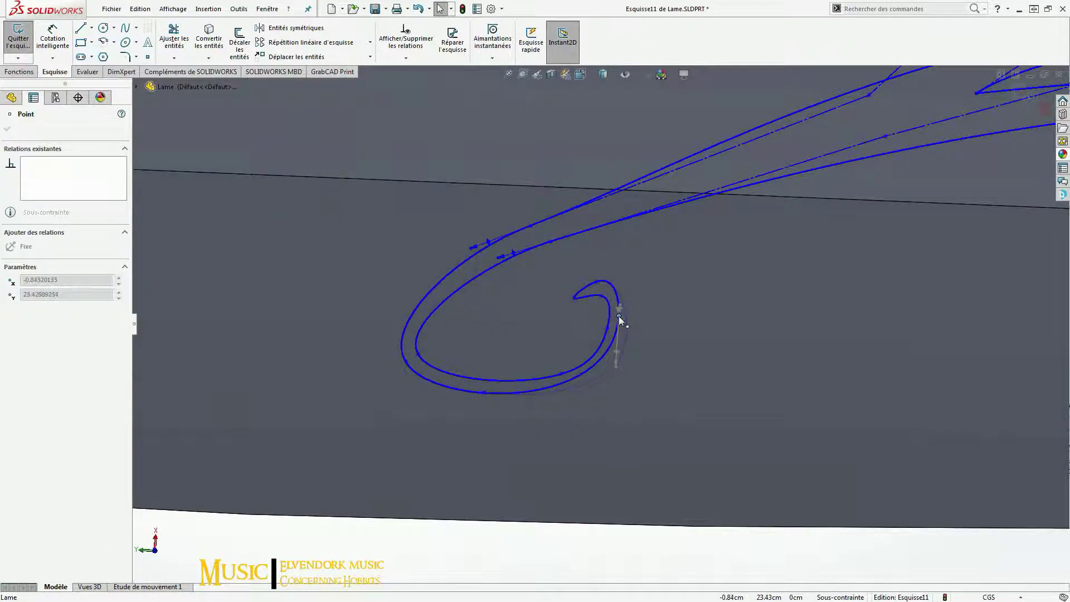
left_click(557, 374)
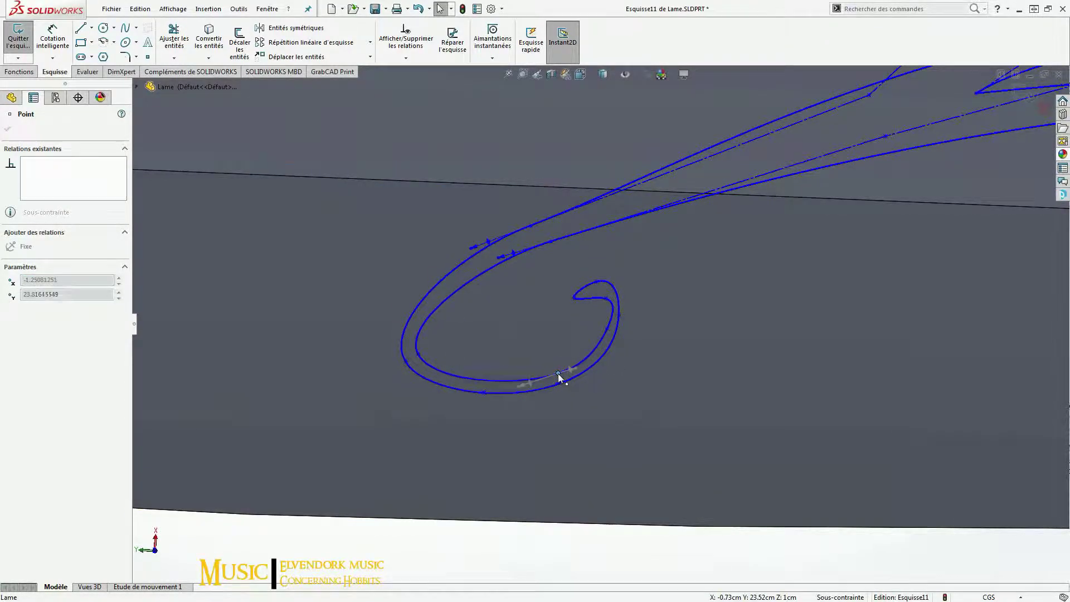
left_click(597, 308)
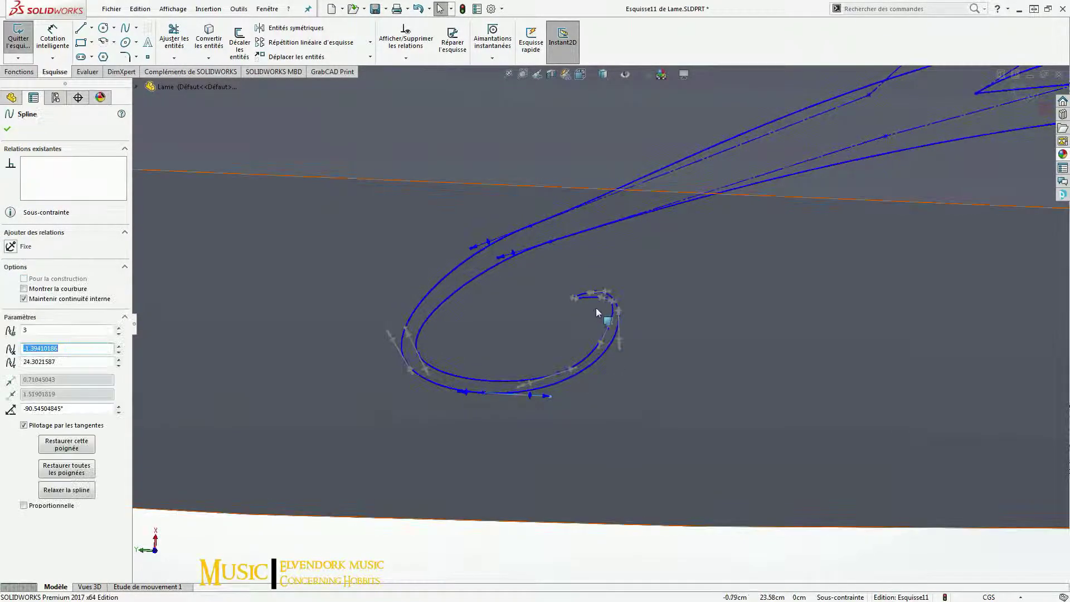
scroll(577, 333, "down", 5)
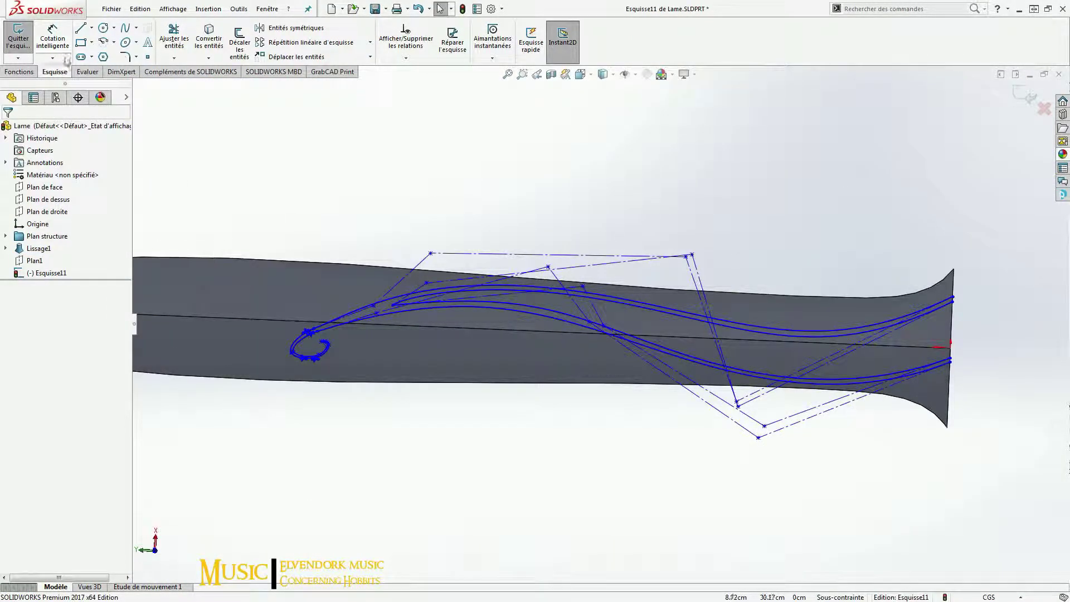
Step: Project Esquisse11 onto the blade faces as Ligne de séparation1, then nudge two control vertices
left_click(18, 36)
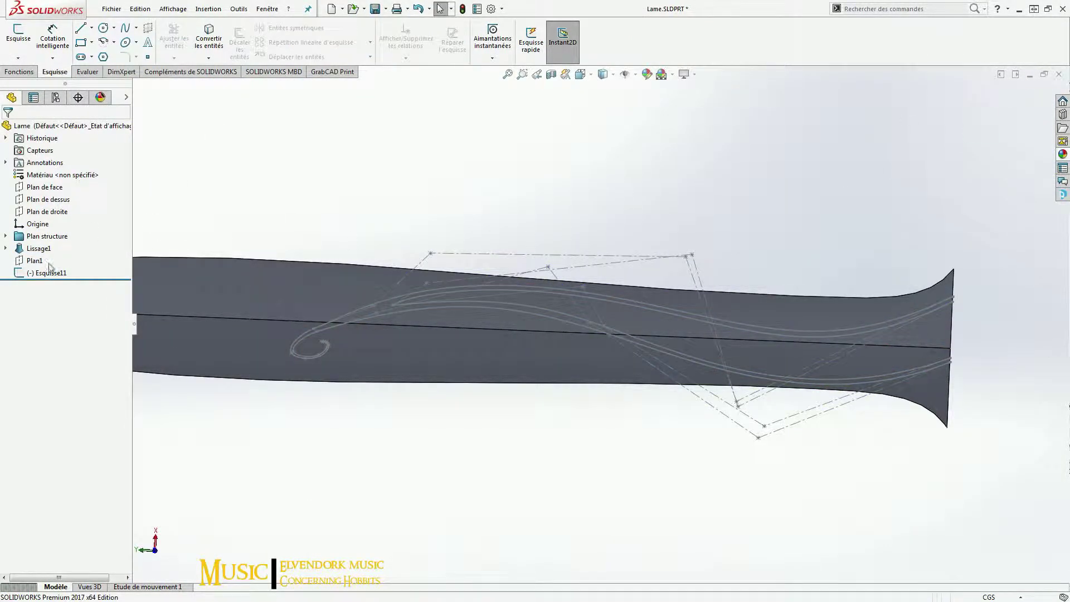
left_click(208, 8)
left_click(391, 148)
left_click(282, 301)
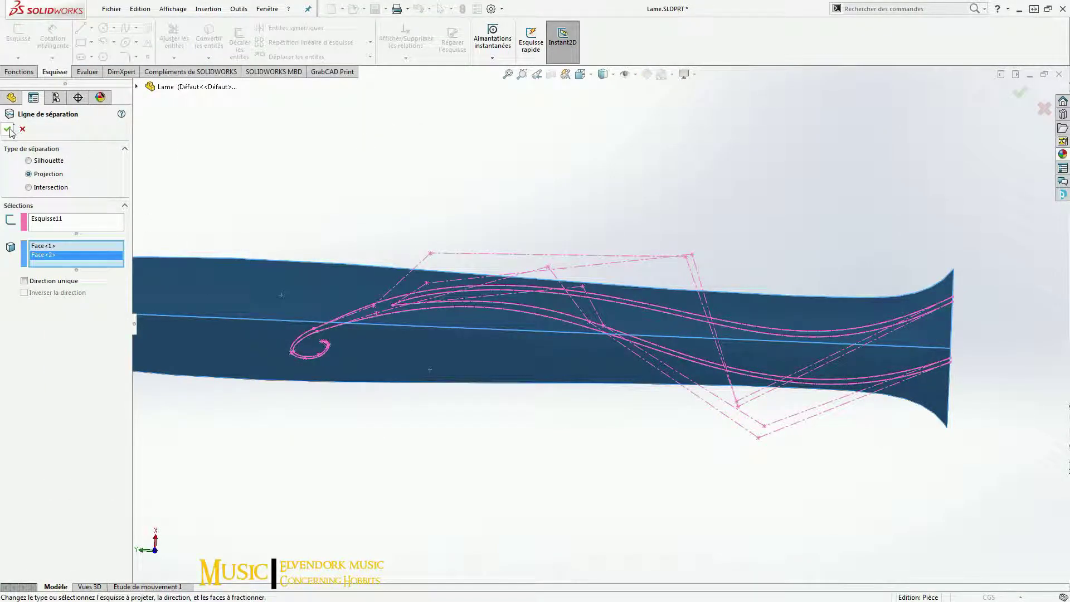
key("Return")
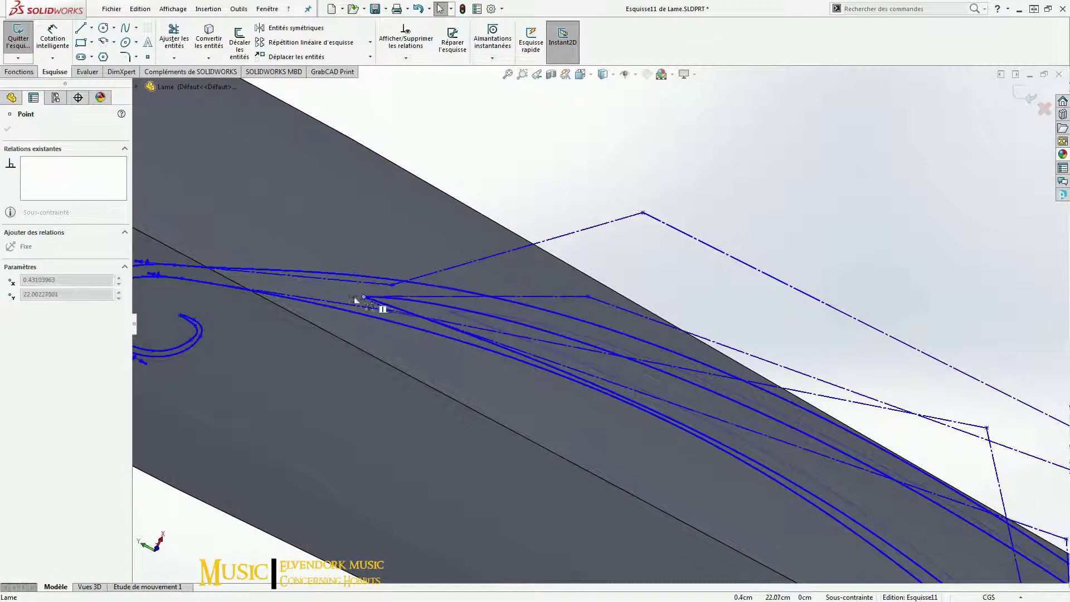
left_click_drag(764, 327, 791, 406)
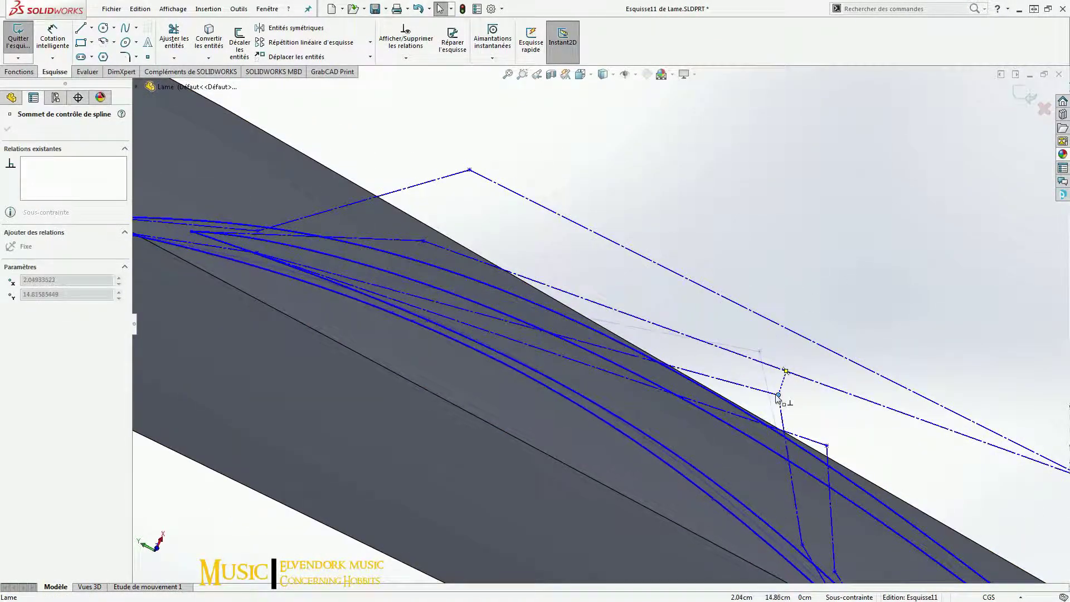
left_click_drag(548, 262, 552, 277)
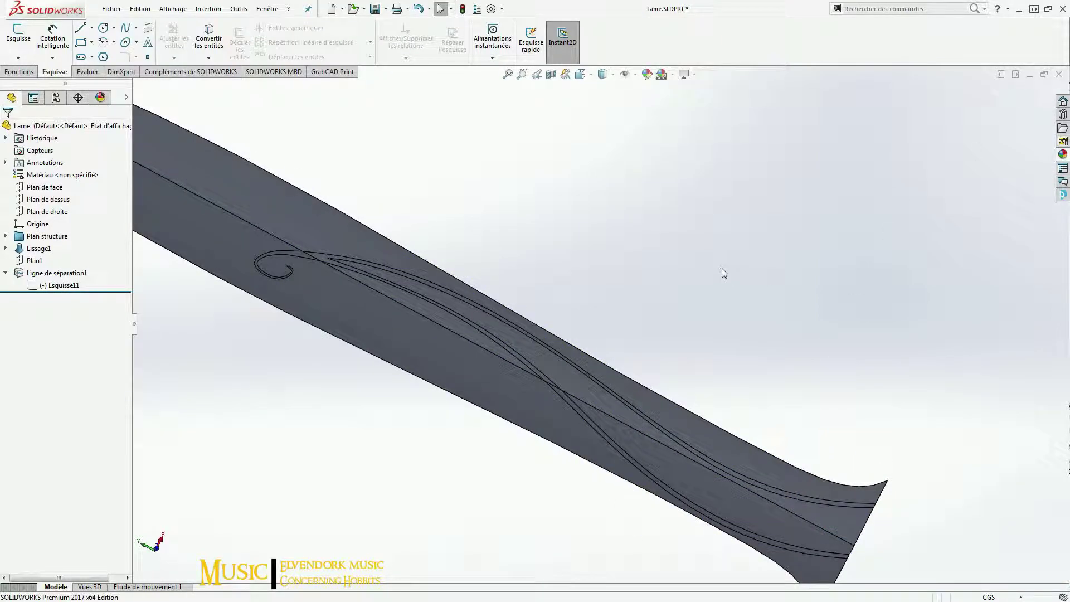
Step: Nudge a control vertex of Esquisse11 and turn the view Normal To the blade
left_click_drag(842, 480, 855, 477)
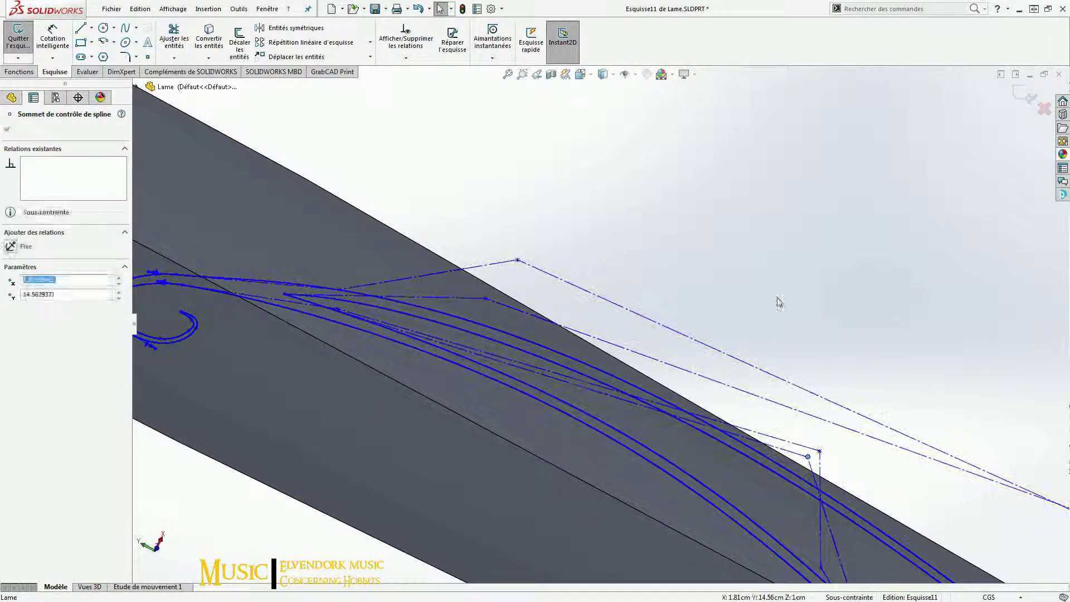
key("space")
left_click(745, 269)
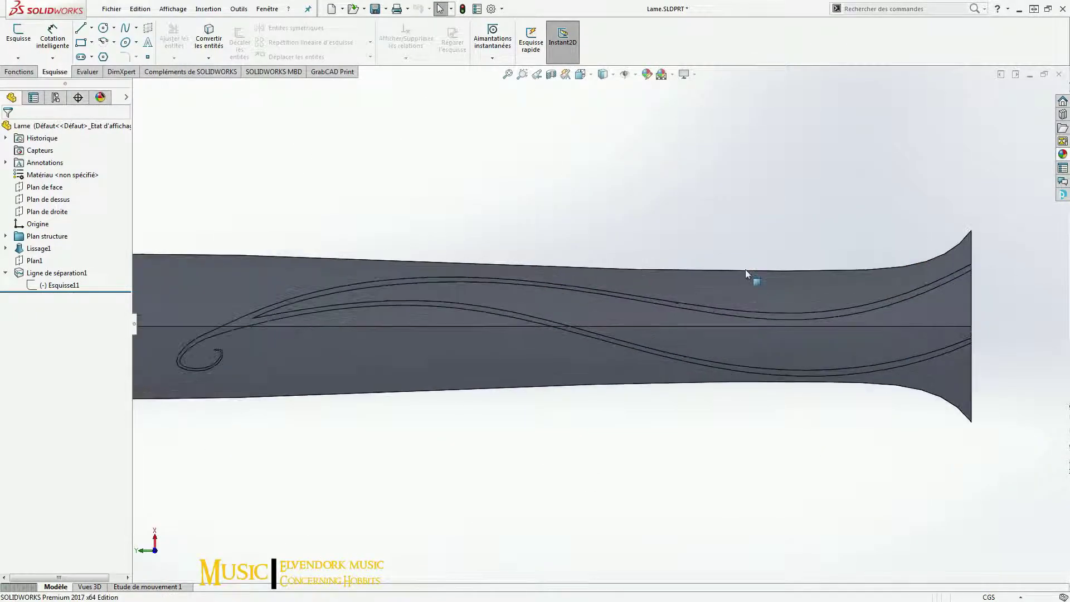
scroll(745, 269, "up", 3)
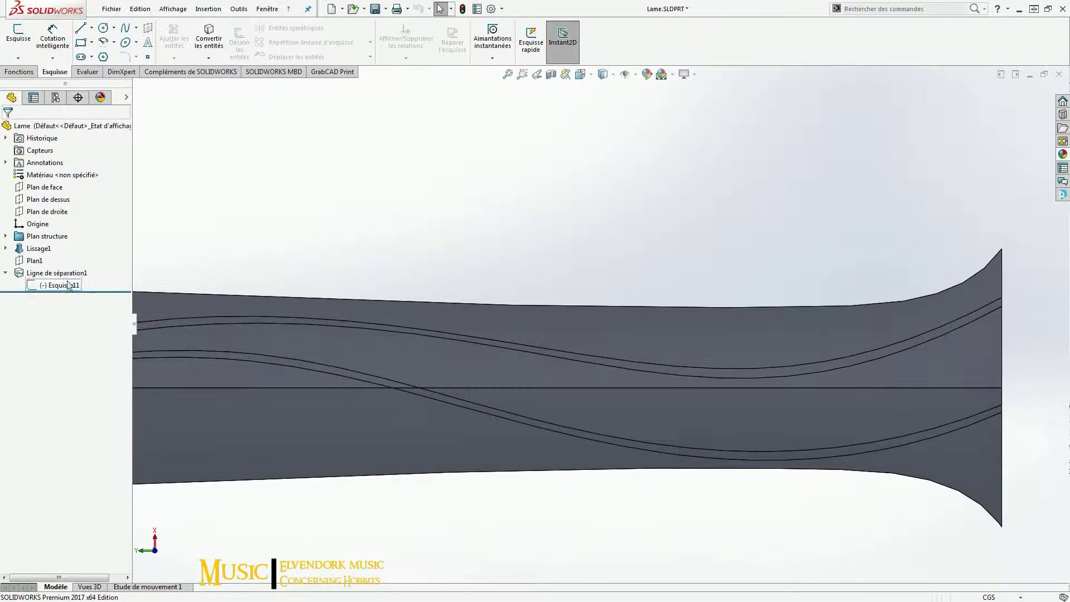
scroll(833, 339, "up", 3)
scroll(832, 339, "down", 2)
Step: Check the curve endpoint at the blade's right edge and exit the sketch to apply changes
left_click(692, 454)
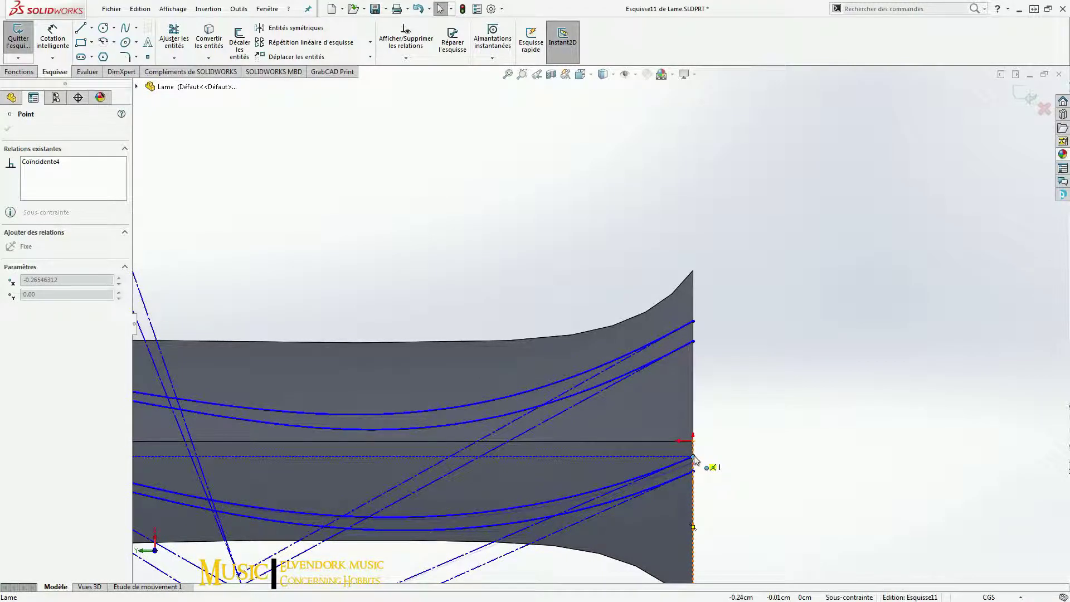
key("ctrl+b")
scroll(440, 347, "down", 3)
scroll(456, 335, "up", 2)
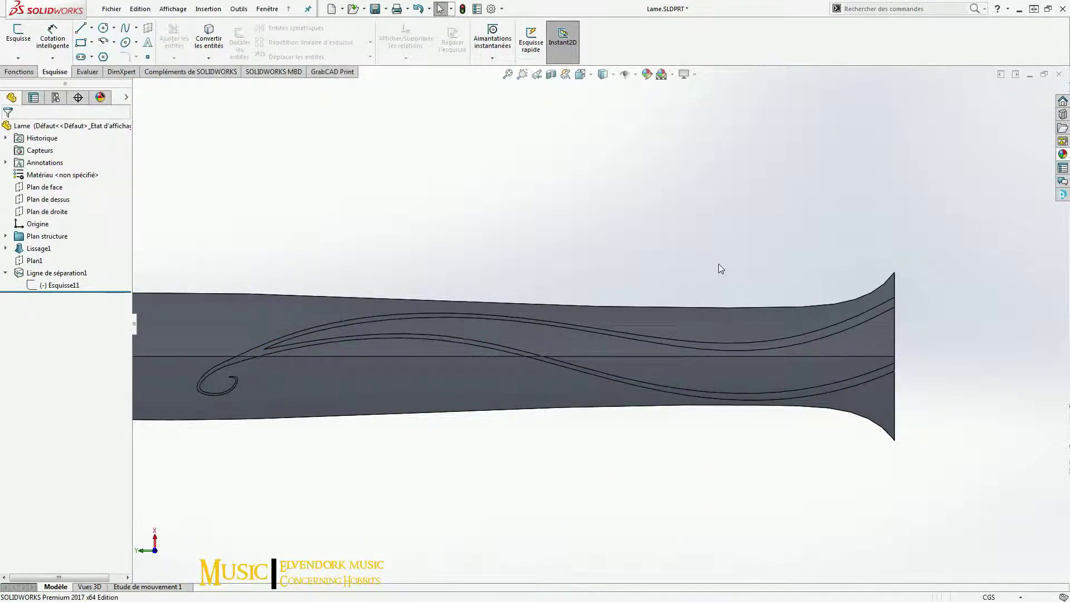
Step: Start a sketch on Plan1 and draw the curl's first spline with its upper arc
left_click(345, 319)
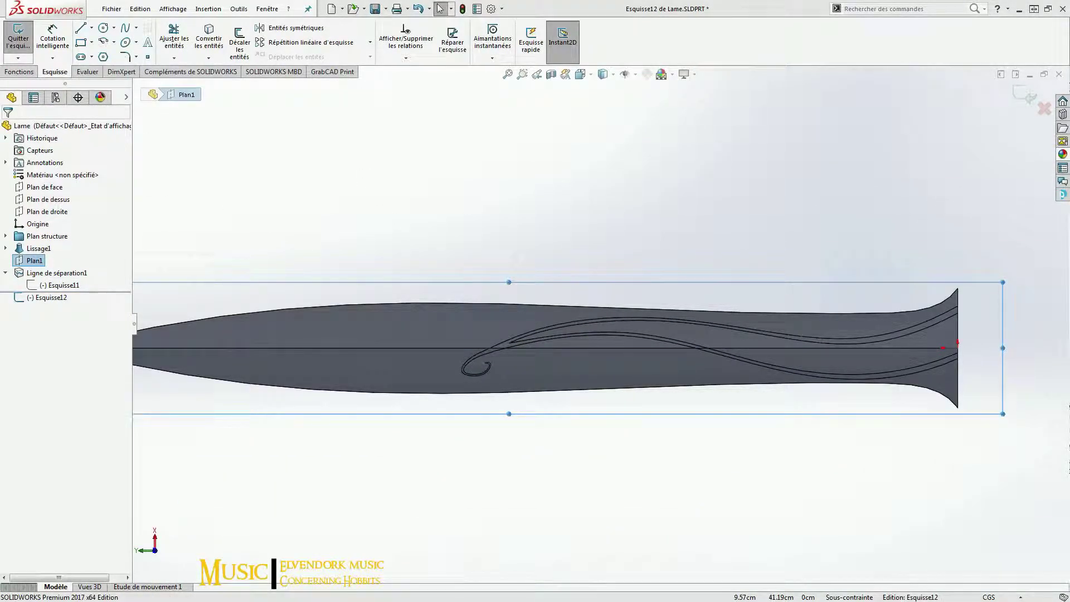
key("l")
scroll(454, 354, "up", 5)
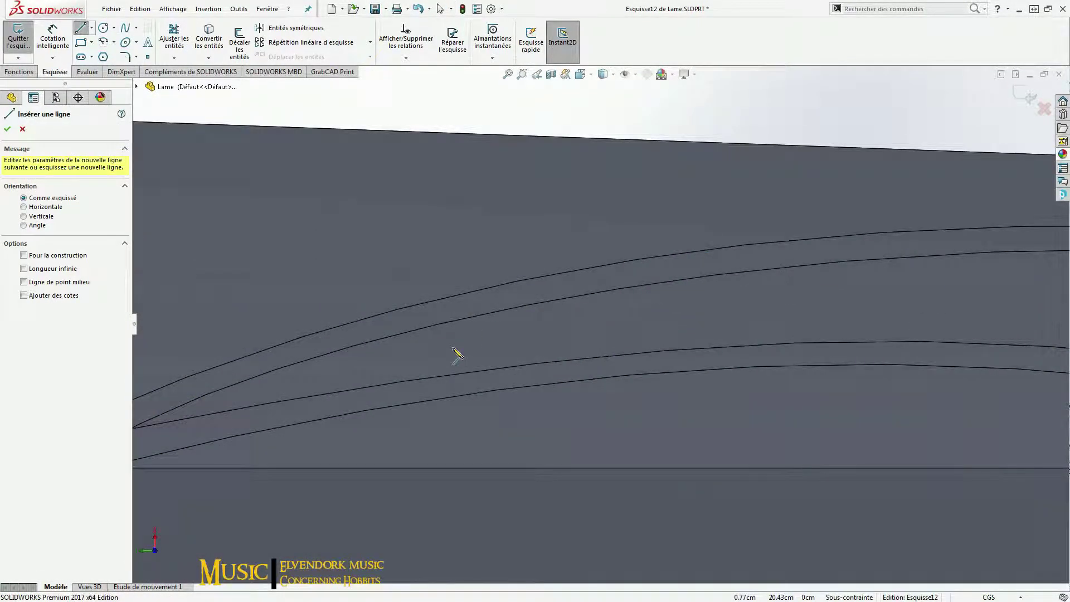
left_click(131, 31)
left_click(595, 320)
left_click(611, 311)
left_click(642, 316)
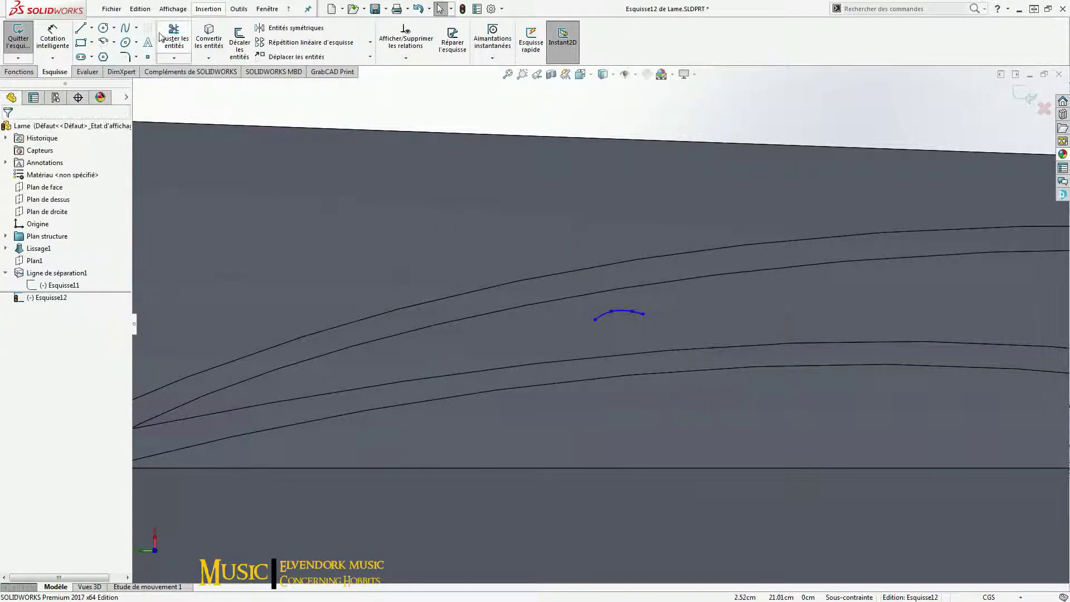
scroll(642, 316, "up", 3)
left_click(682, 353)
left_click(649, 337)
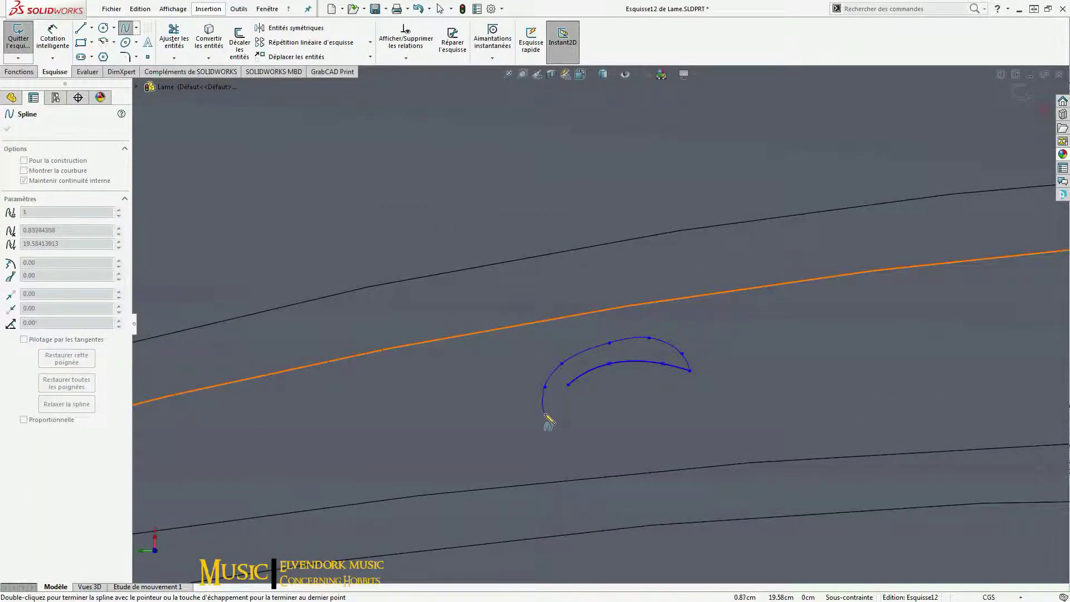
double_click(989, 402)
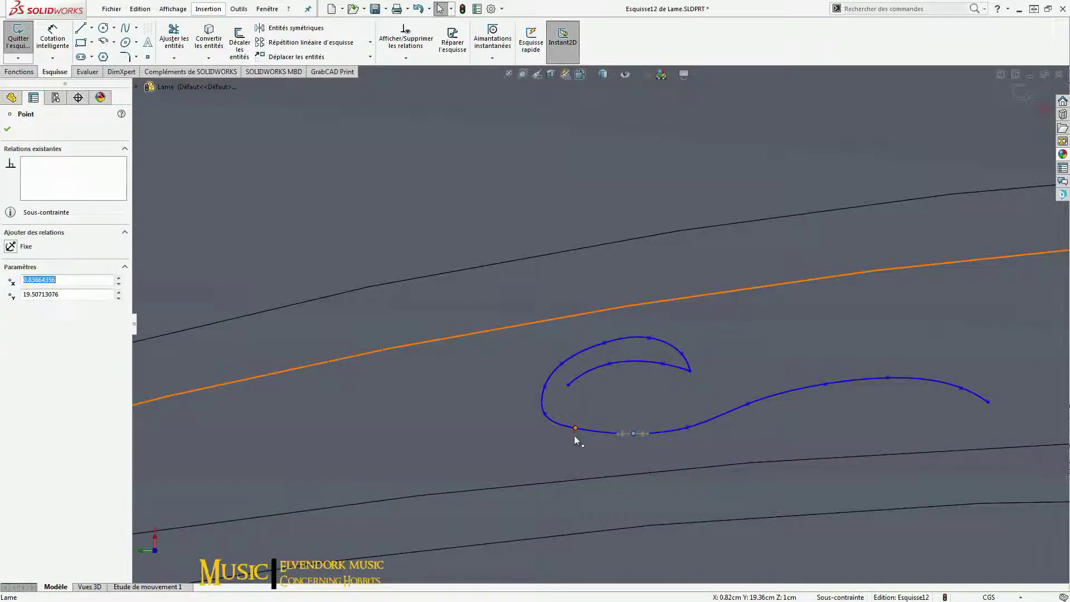
Step: Draw the return spline closing the curl and create a split line from the sketch
left_click(800, 449)
key("Escape")
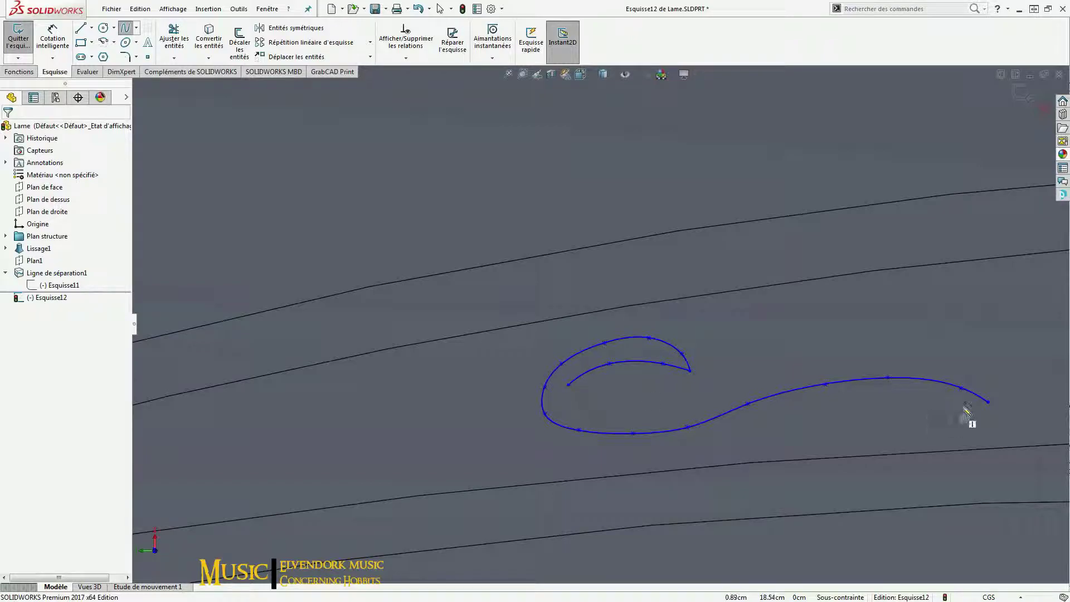
left_click_drag(962, 388, 969, 379)
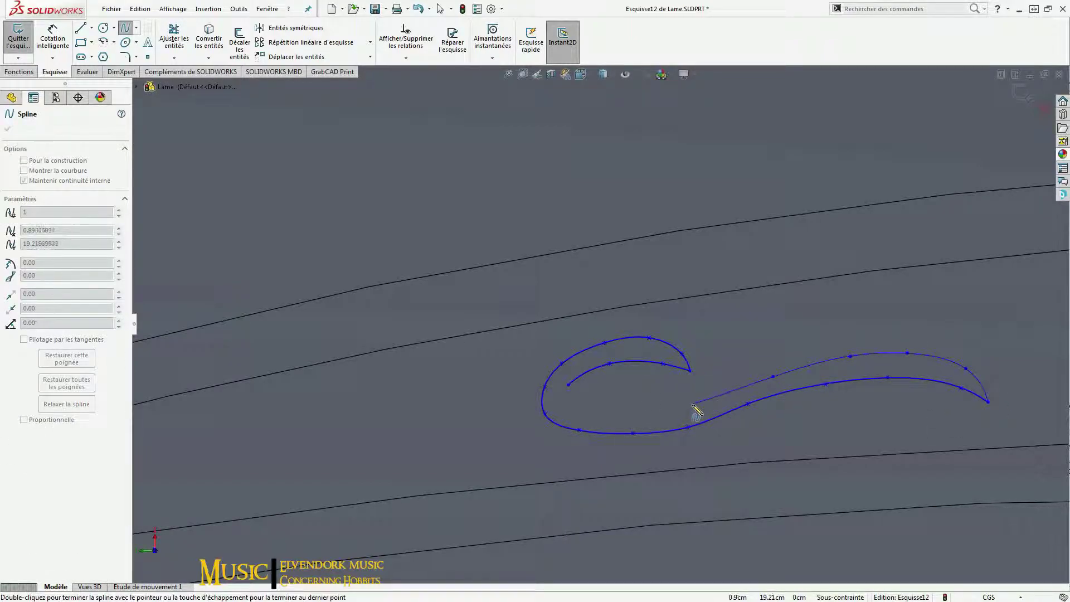
double_click(567, 385)
scroll(540, 353, "down", 3)
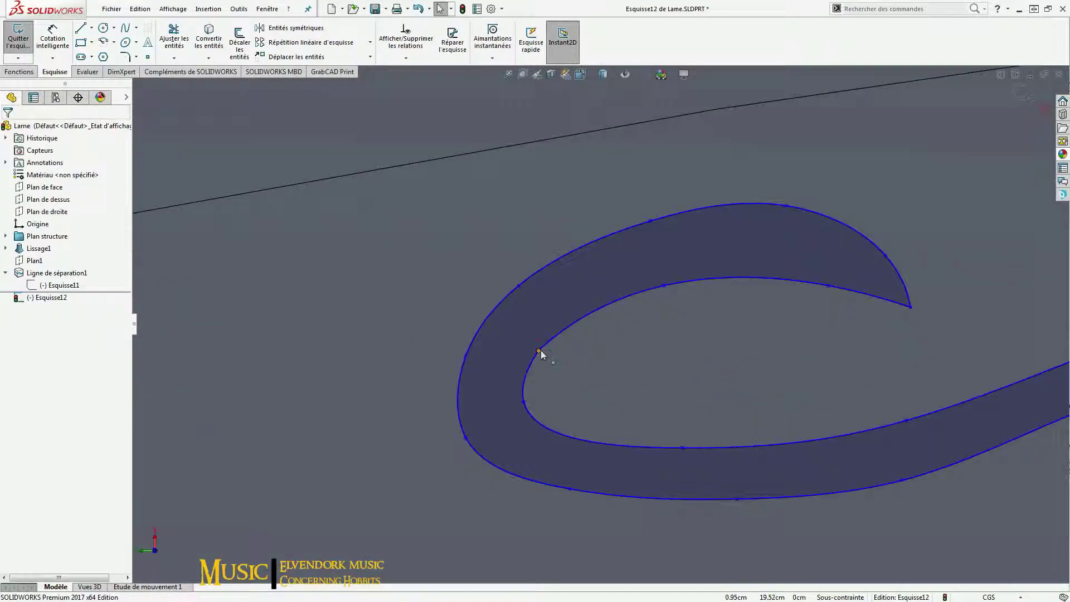
scroll(574, 332, "down", 3)
left_click(591, 308)
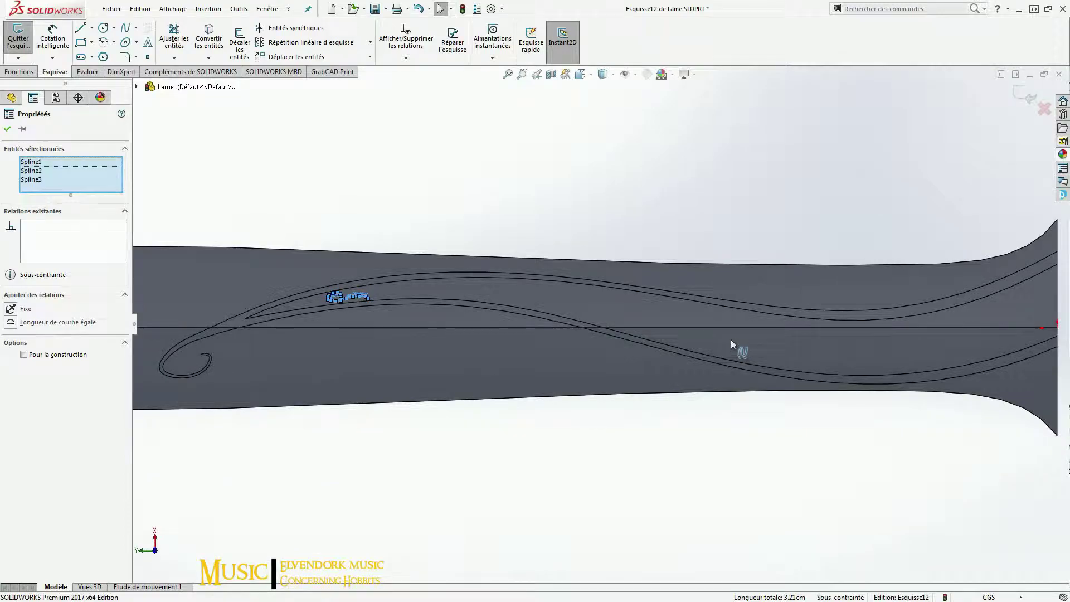
right_click(285, 129)
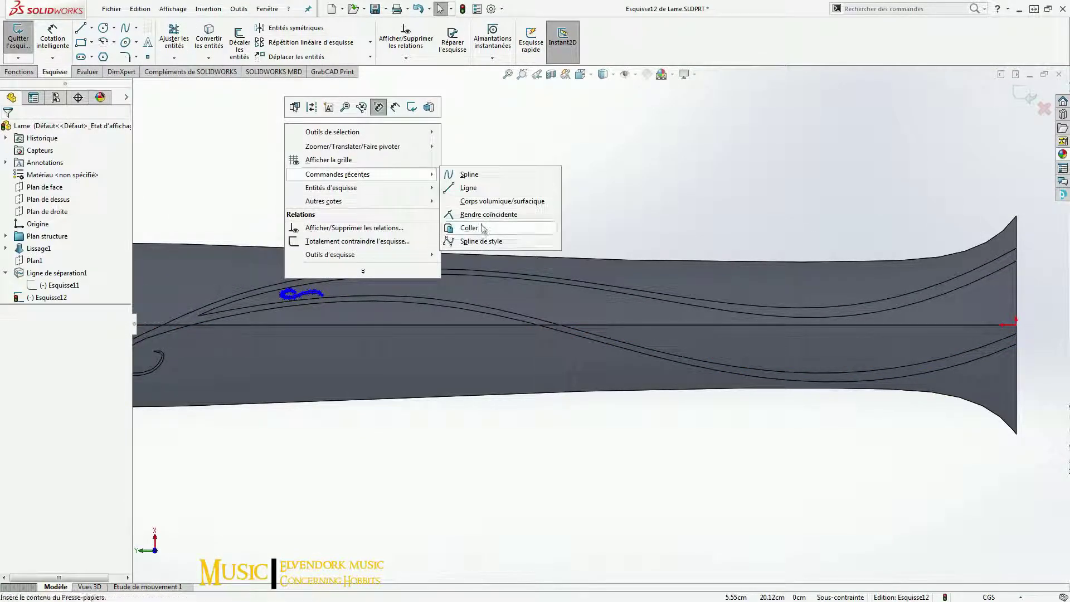
left_click(491, 175)
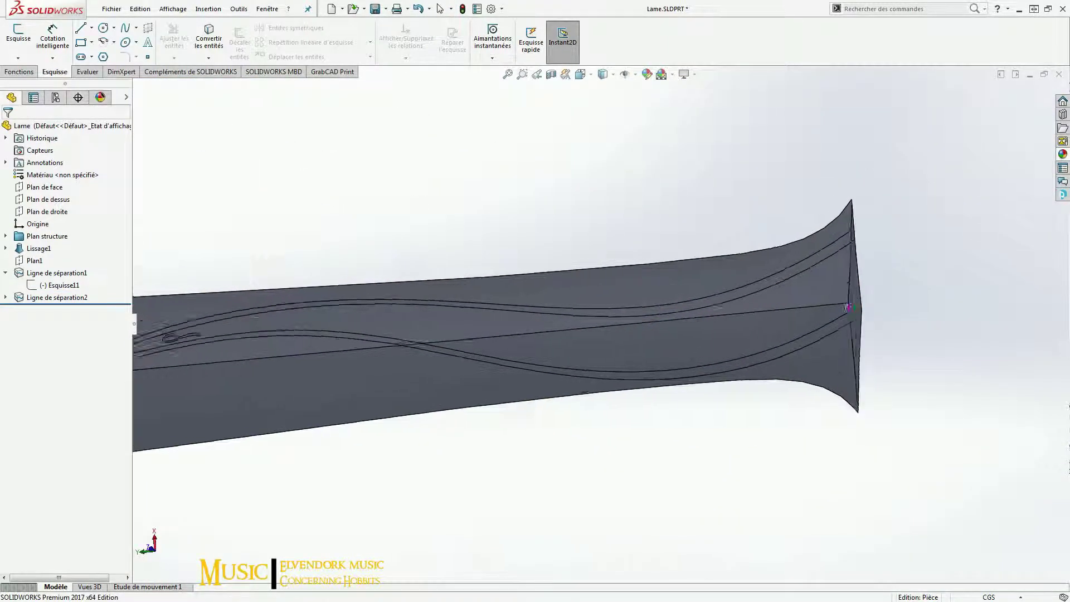
Step: Start a new sketch on Plan1 with a vertical construction line across the blade's wide end
middle_click_drag(629, 258, 722, 322)
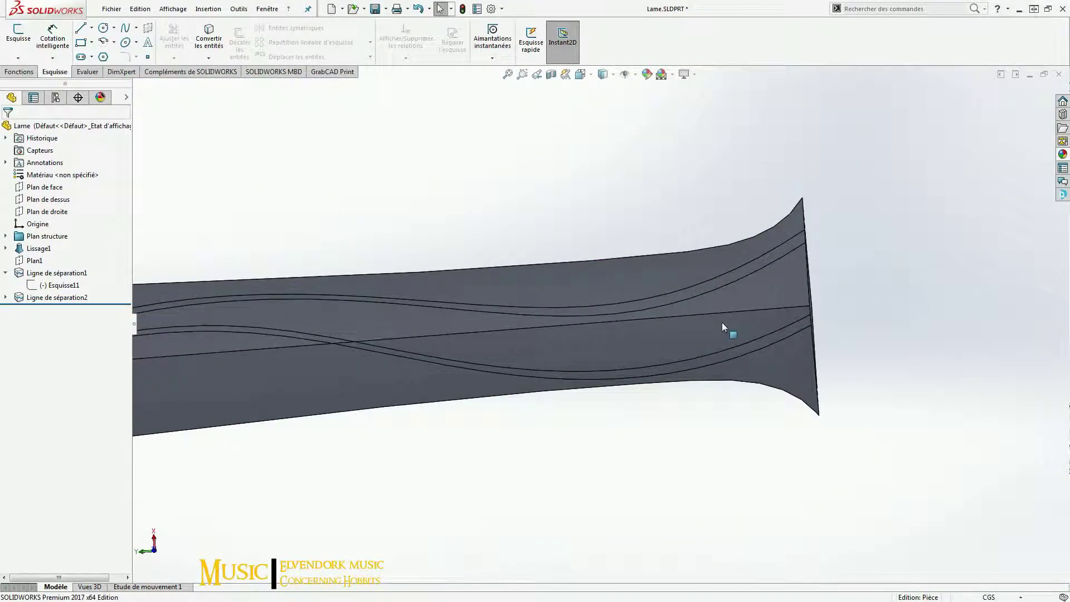
left_click(31, 260)
left_click(19, 33)
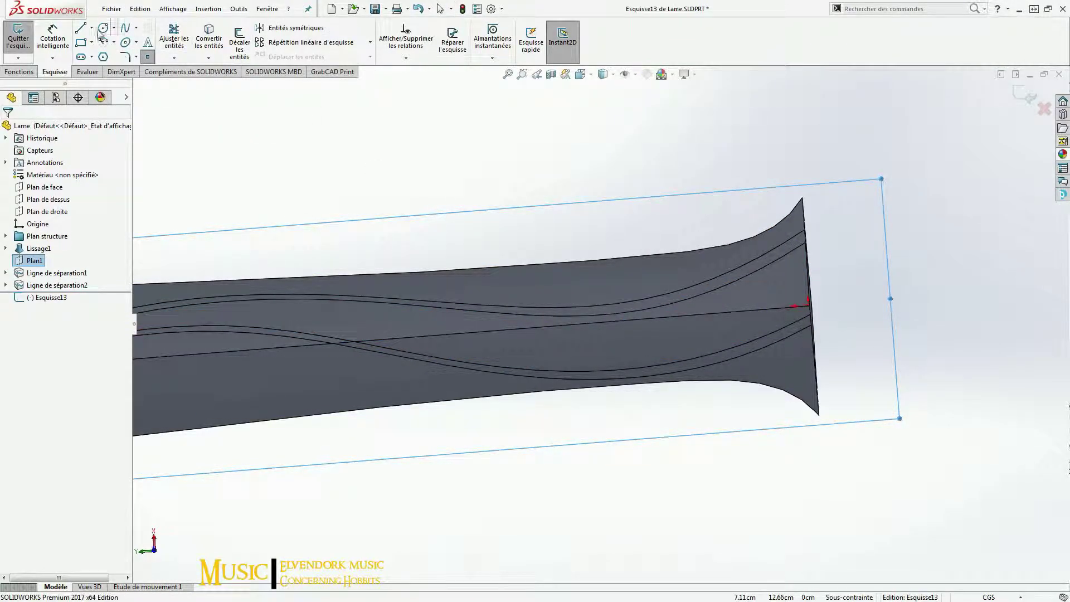
left_click(81, 28)
left_click_drag(658, 246, 674, 461)
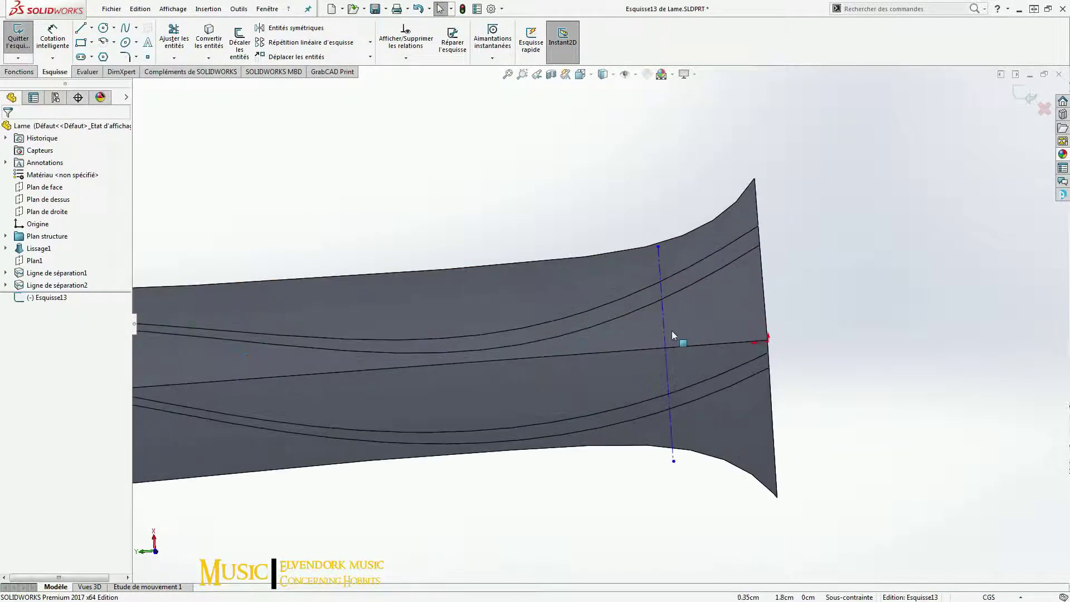
scroll(613, 337, "up", 5)
scroll(589, 326, "down", 4)
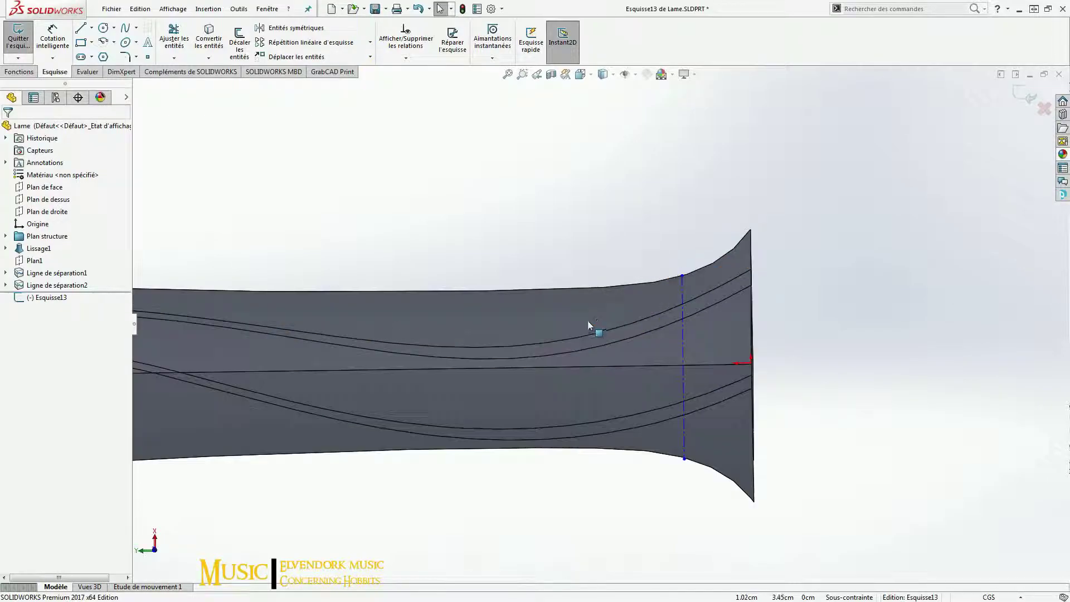
Step: Draw a spline along the blade from the wide end to the left side, then reshape it
left_click(125, 28)
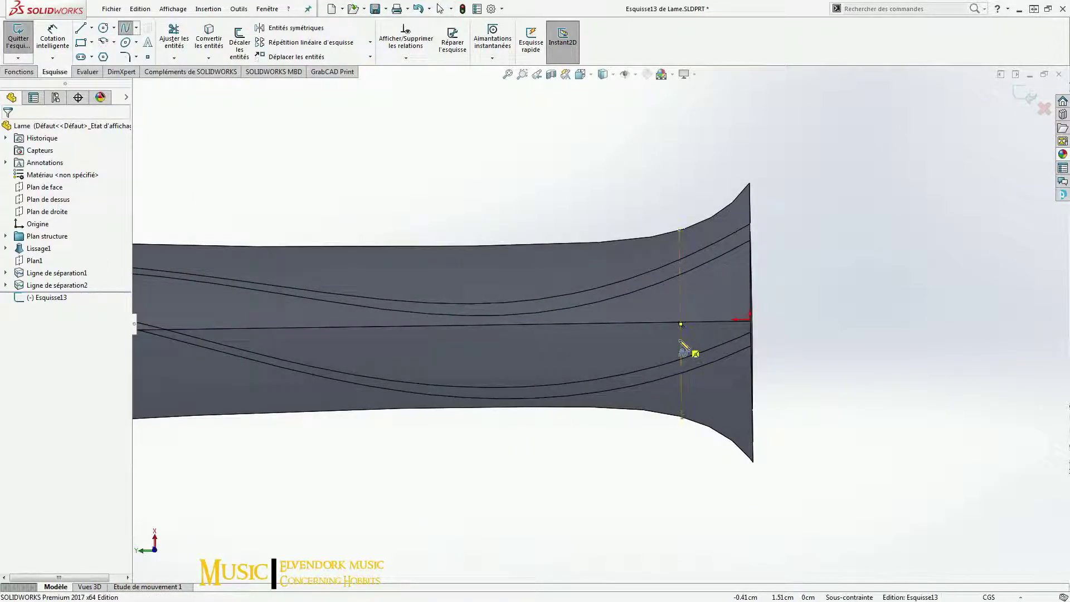
left_click(681, 324)
left_click(339, 351)
scroll(212, 321, "up", 2)
left_click(350, 314)
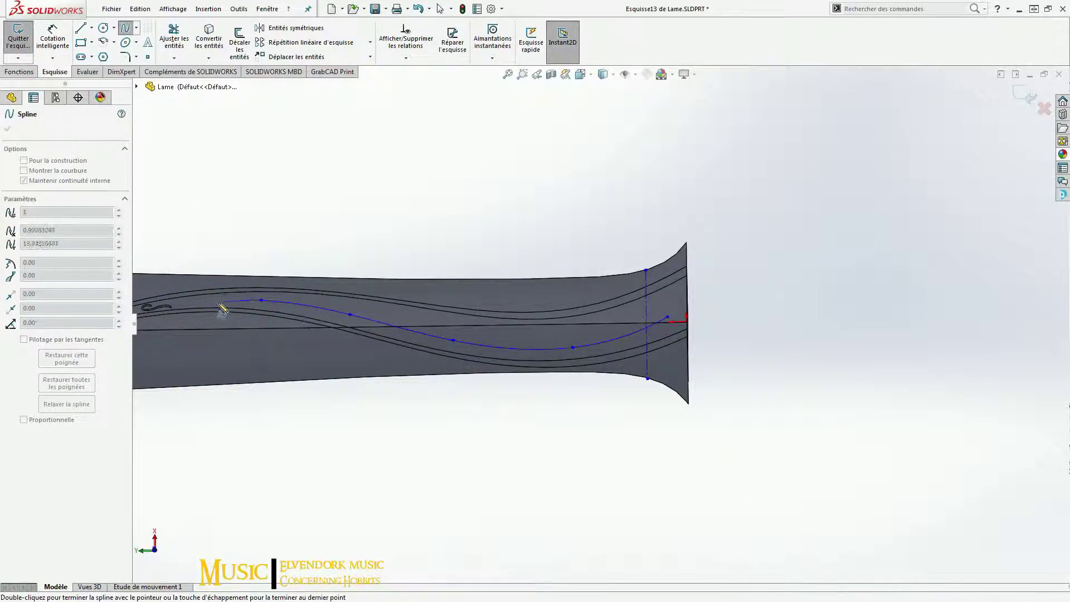
double_click(191, 307)
key("Escape")
scroll(403, 214, "down", 3)
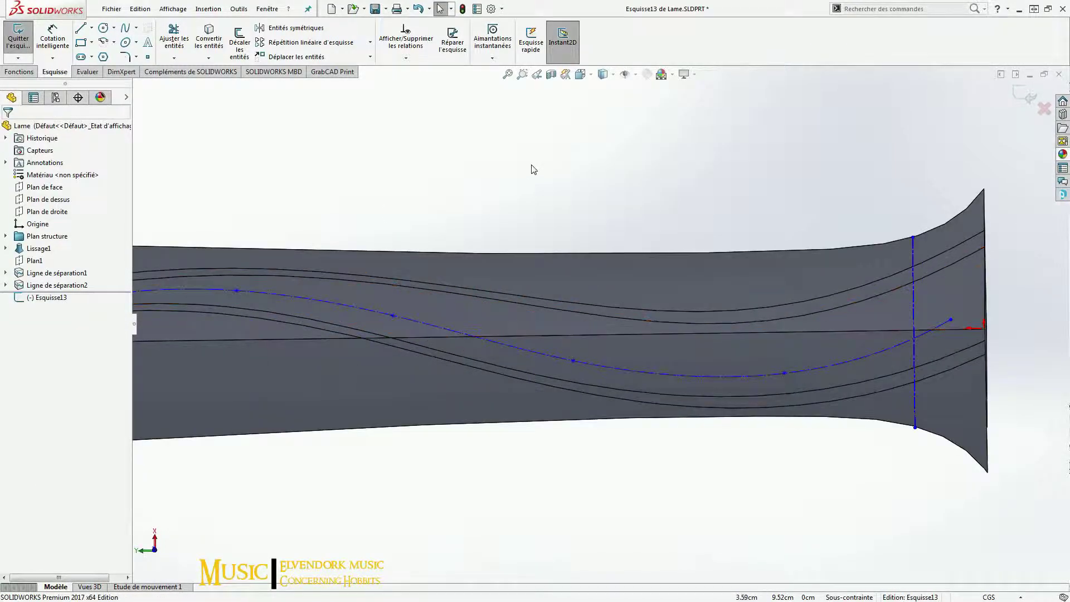
left_click(790, 362)
left_click(418, 215)
left_click(148, 42)
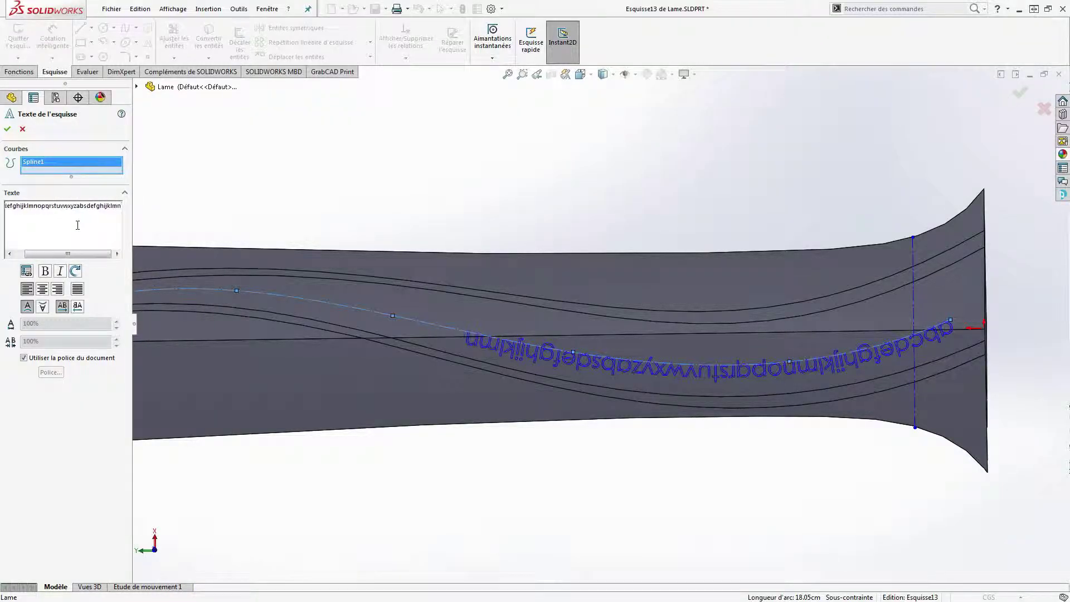
left_click(23, 358)
left_click(51, 372)
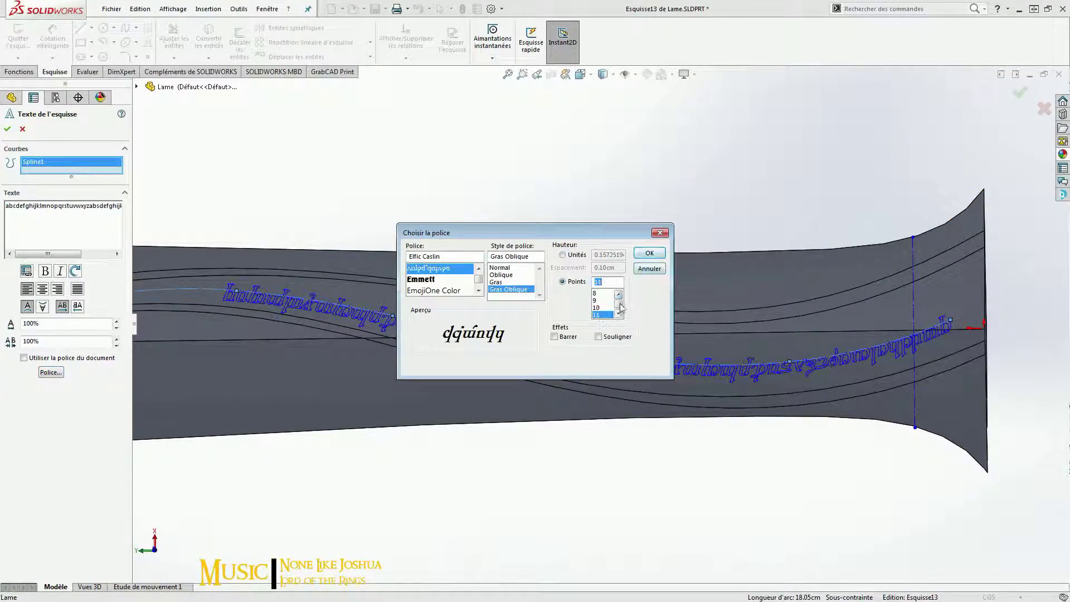
key("Return")
key("Delete")
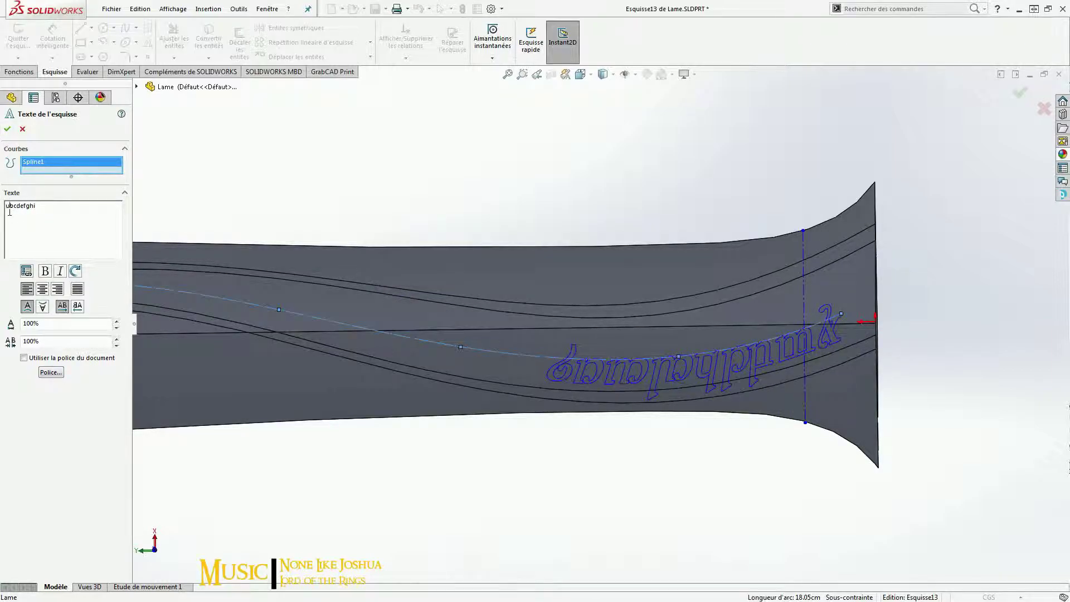
left_click(42, 307)
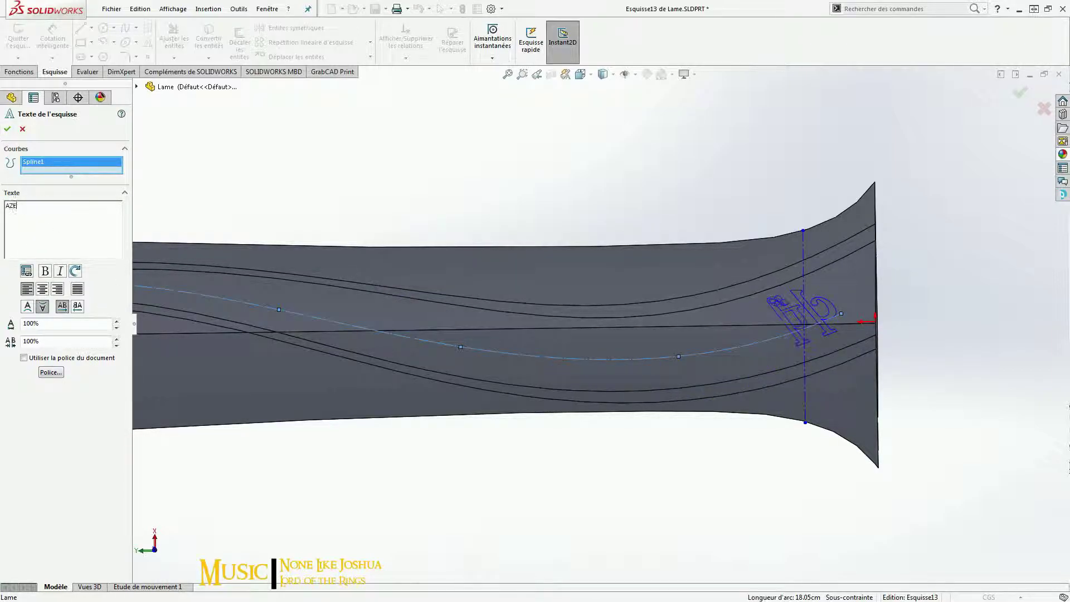
key("BackSpace")
key("BackSpace")
key("BackSpace")
type("SDQQWXCVBN?.azertyuSDFGCVHKftghb")
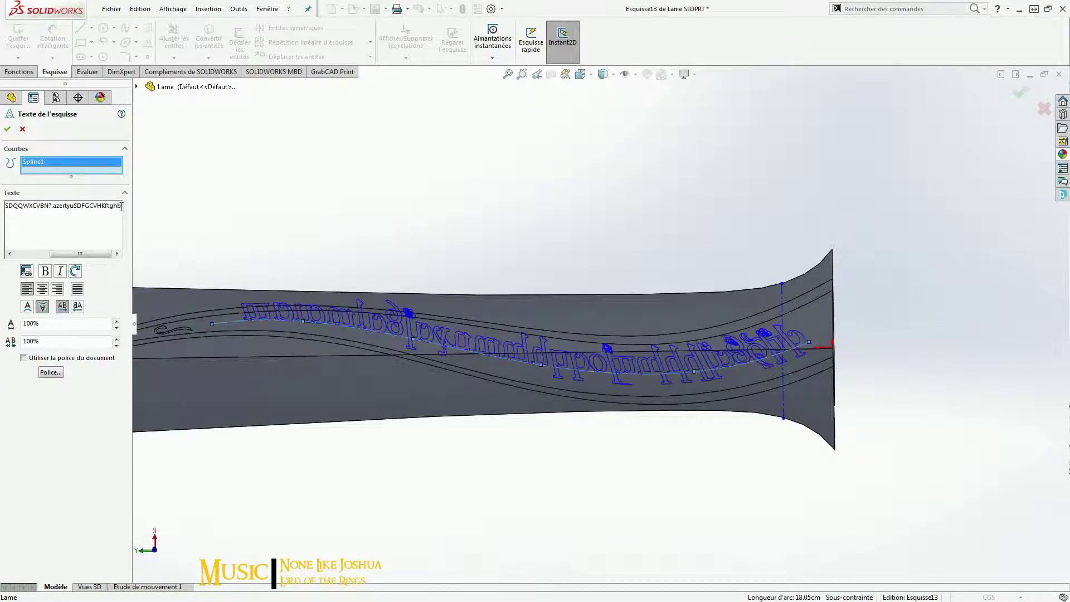
type("QSD")
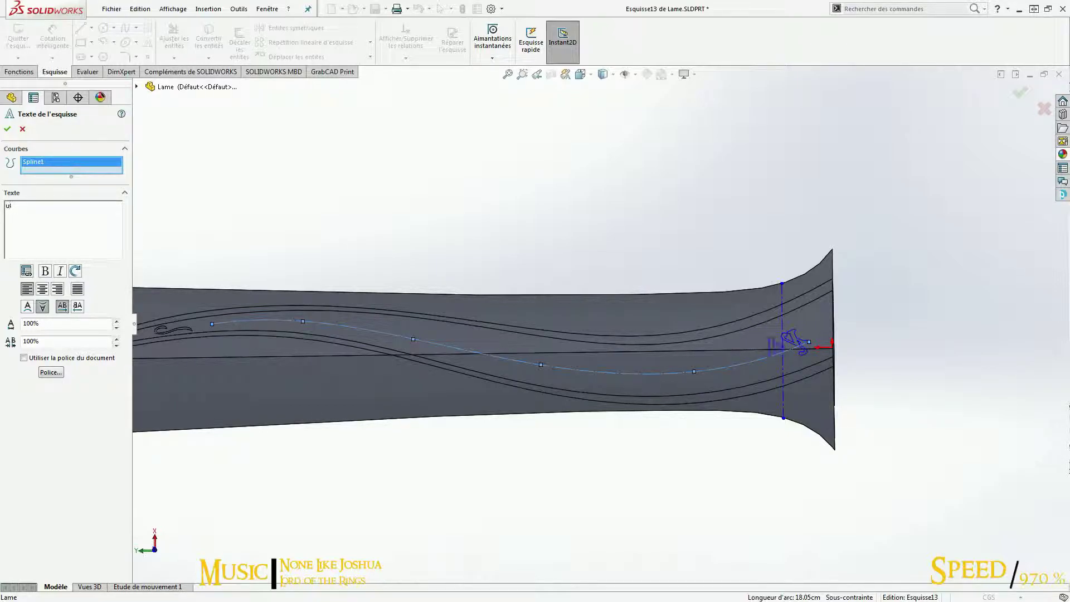
scroll(595, 358, "down", 5)
key("Escape")
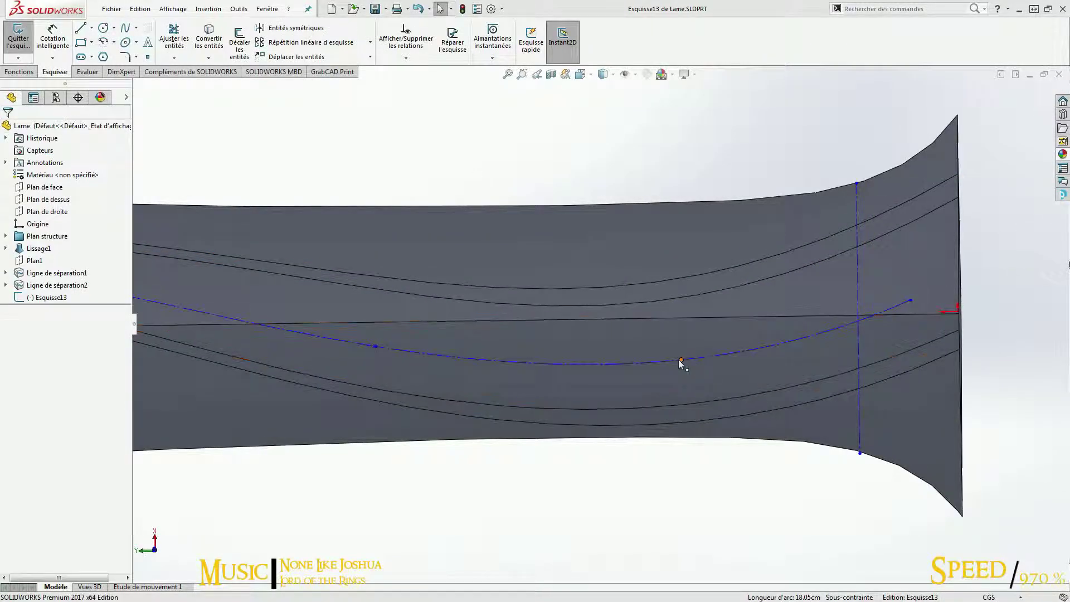
left_click(375, 346)
scroll(385, 349, "down", 3)
Step: Add text along the spline, typing the letters and switching from the document font to Elfic Caslin
left_click(148, 42)
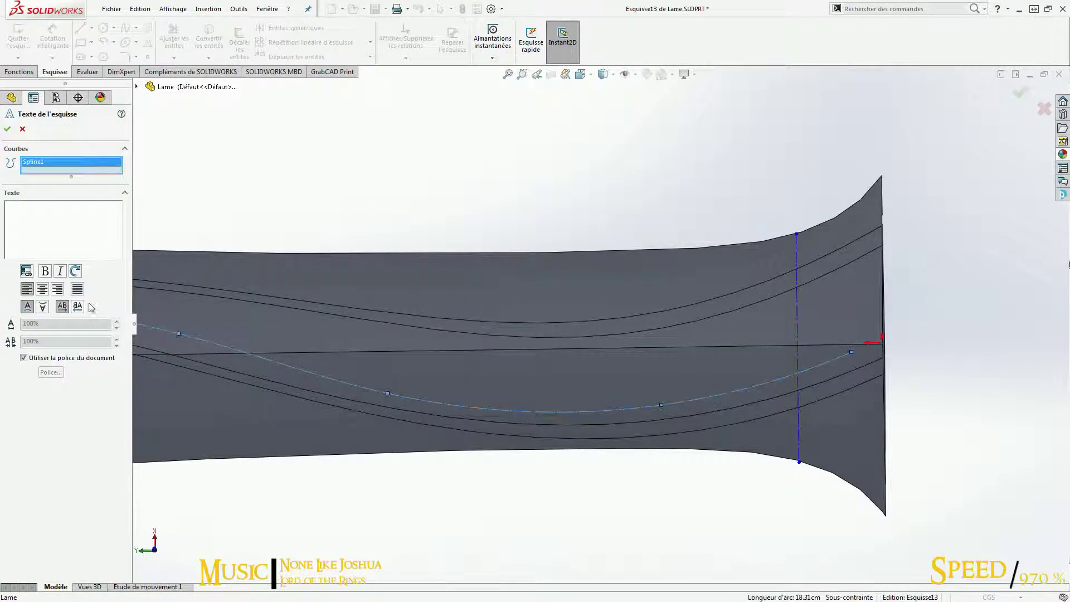
key("BackSpace")
key("BackSpace")
type("umUxhNt P")
left_click(23, 358)
left_click(51, 372)
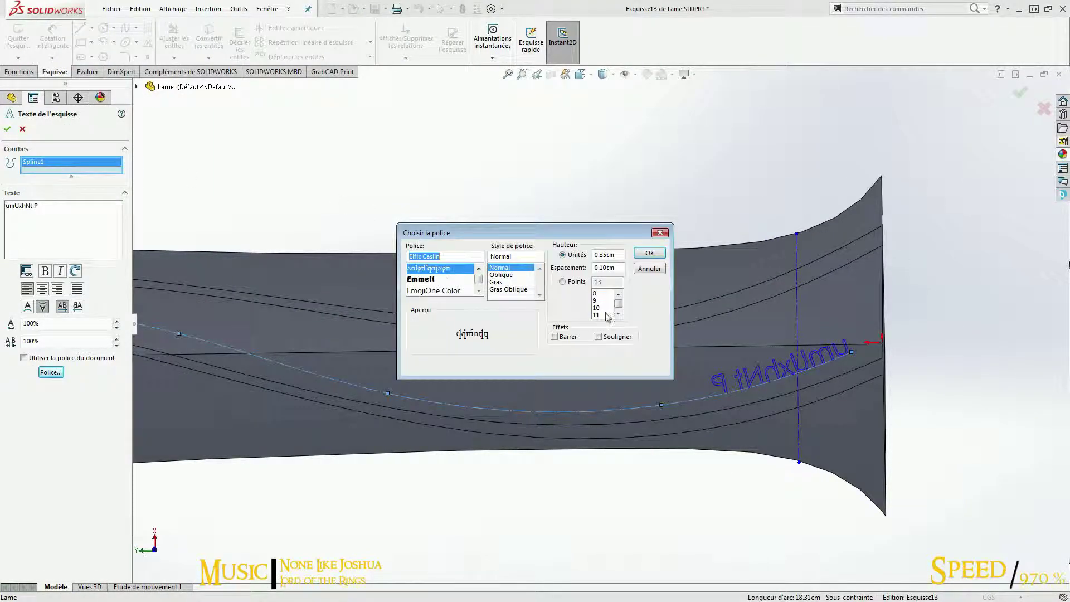
left_click(649, 253)
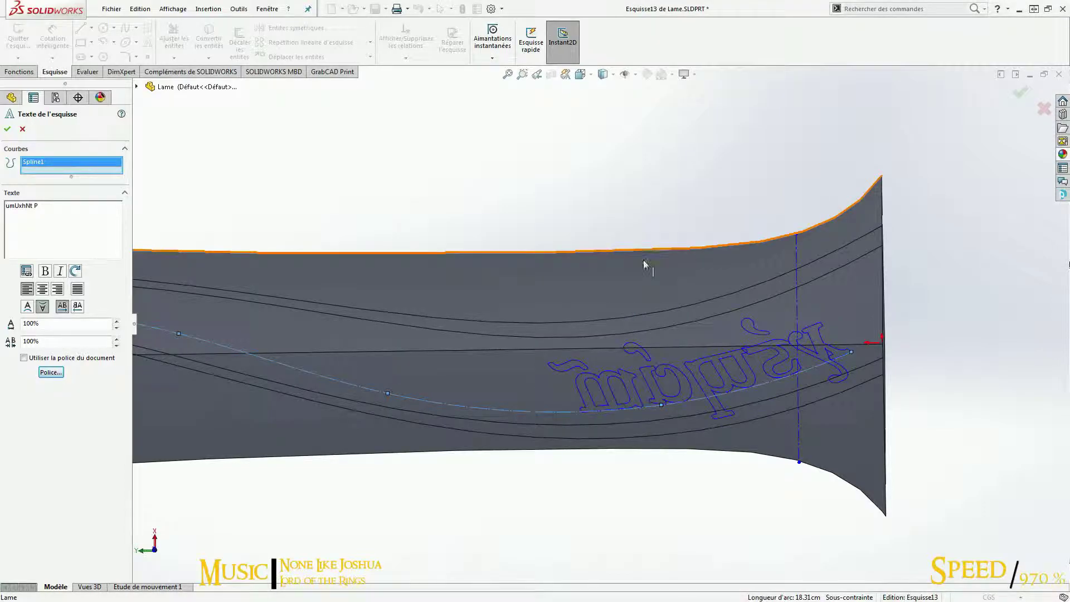
type("PgTyujqIkbj")
left_click(51, 373)
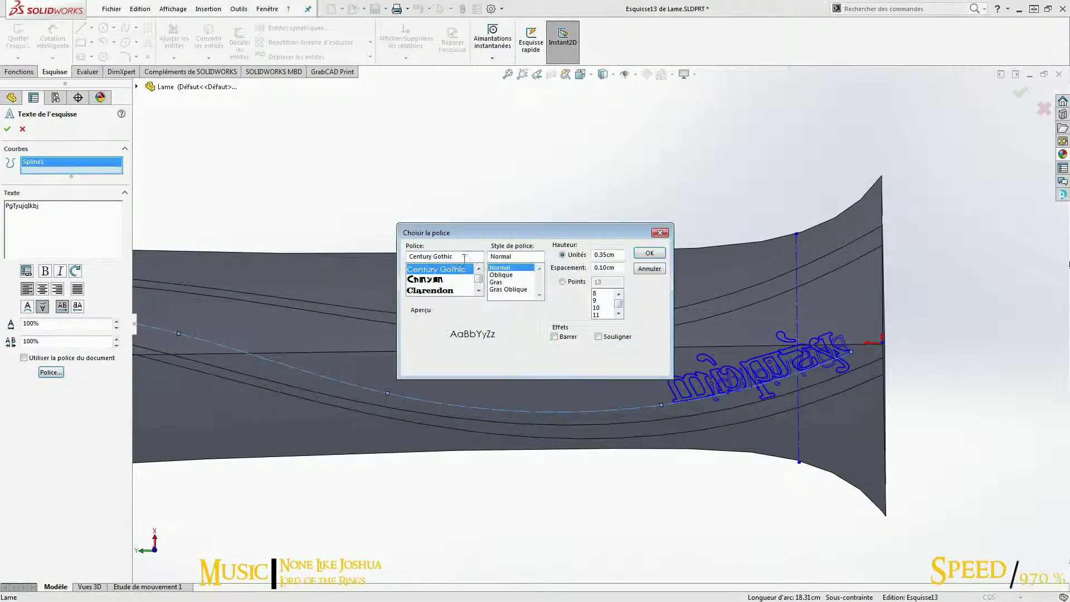
key("Return")
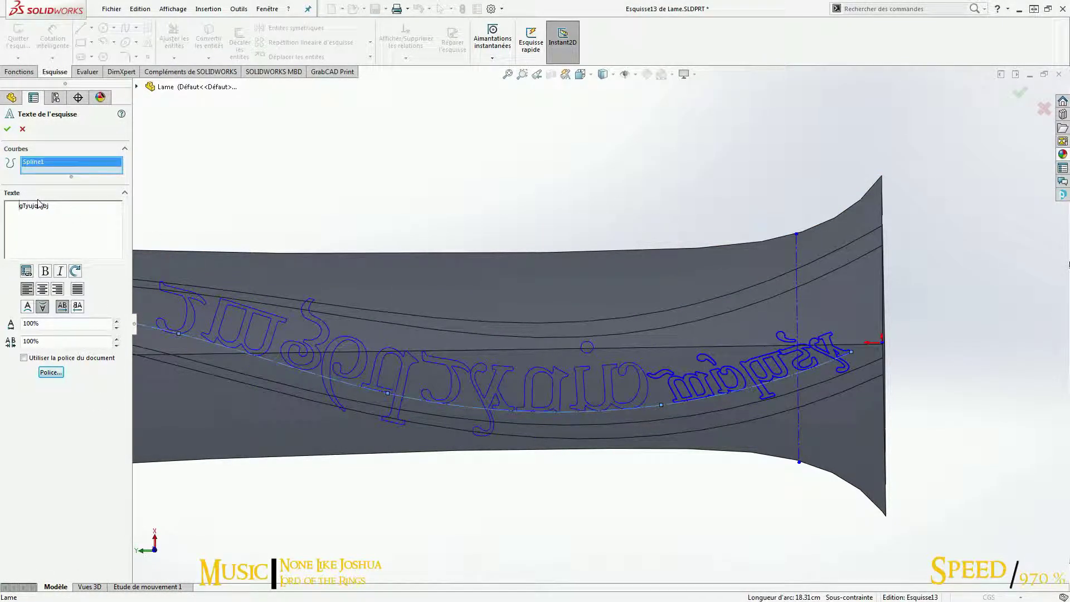
Step: Edit the text's ending, replacing the trailing 'OP' with 'P'
left_click(51, 373)
key("Return")
type("OP")
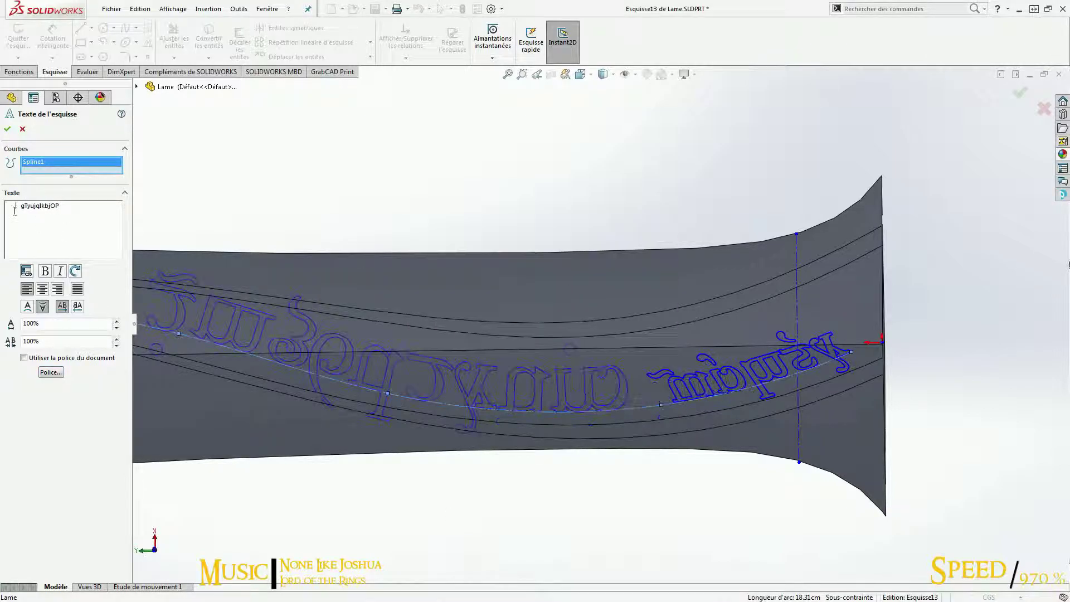
scroll(328, 389, "up", 3)
left_click(85, 205)
key("BackSpace")
key("BackSpace")
type("P")
left_click(50, 372)
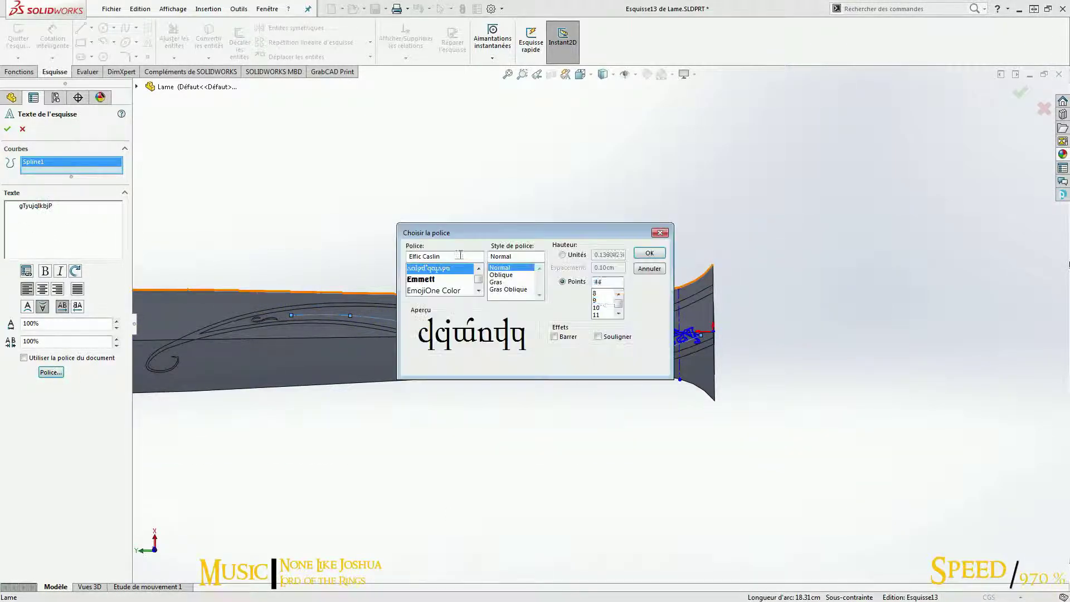
key("Return")
Step: Set the text to Bold Oblique at a larger point size and finish the spline text
scroll(597, 338, "down", 3)
left_click(51, 373)
left_click(51, 372)
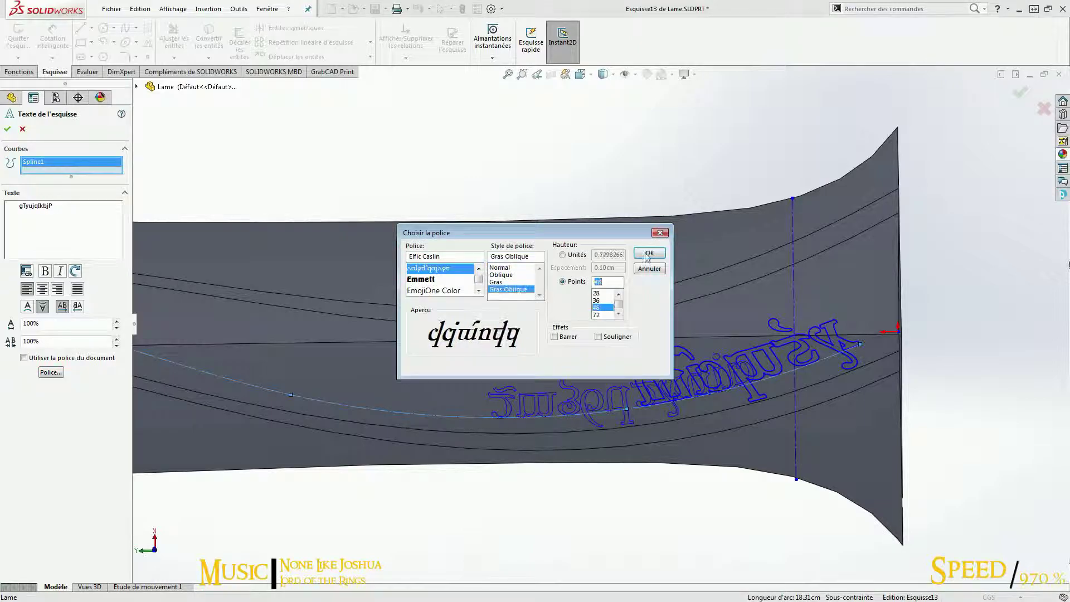
left_click(606, 287)
left_click(645, 248)
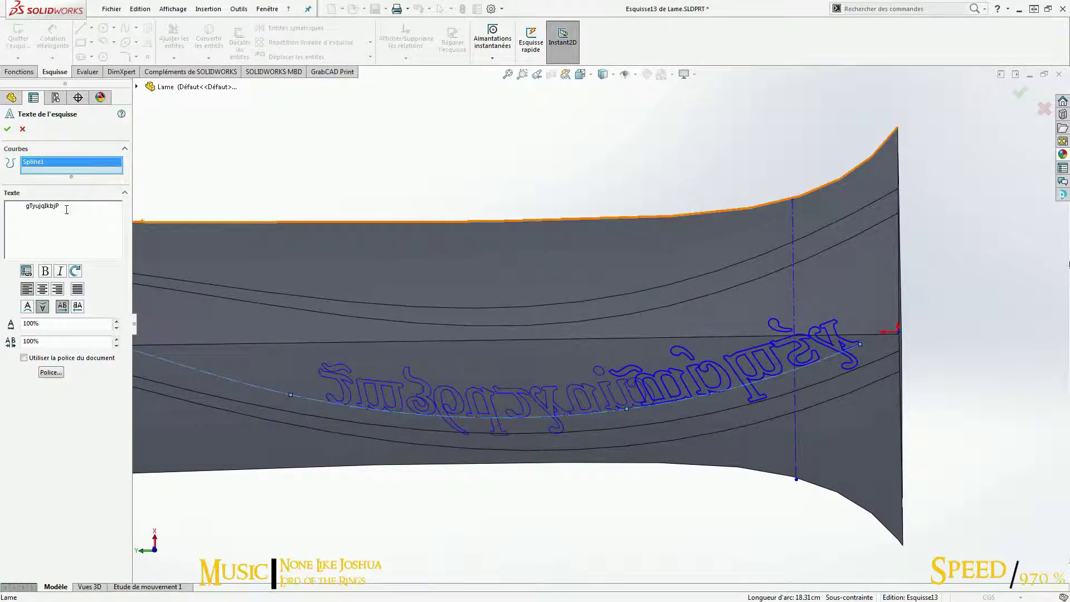
scroll(651, 252, "up", 3)
key("Return")
scroll(597, 379, "down", 3)
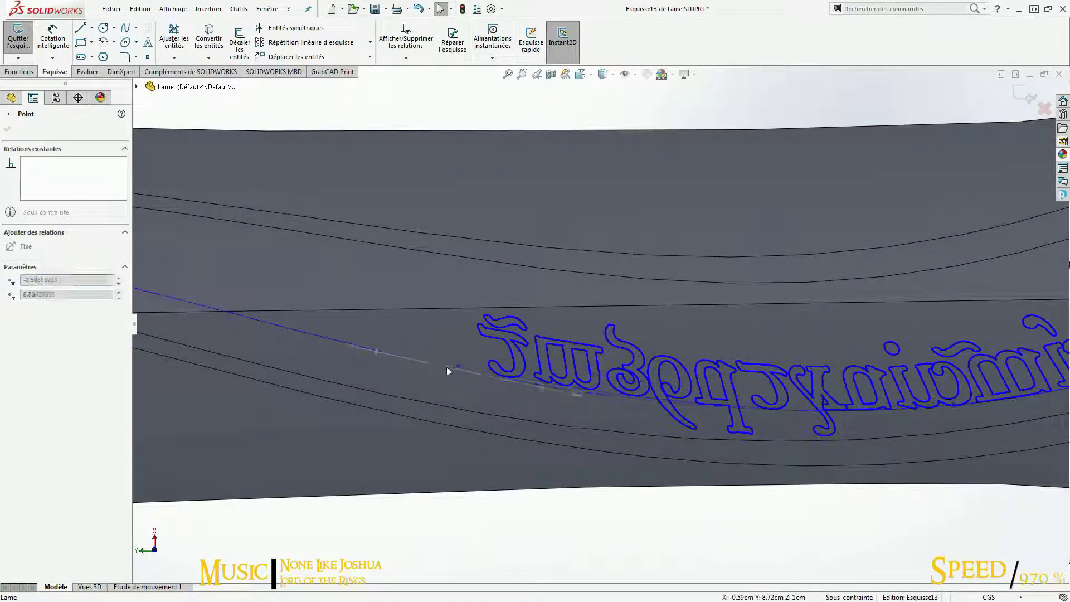
left_click(636, 361)
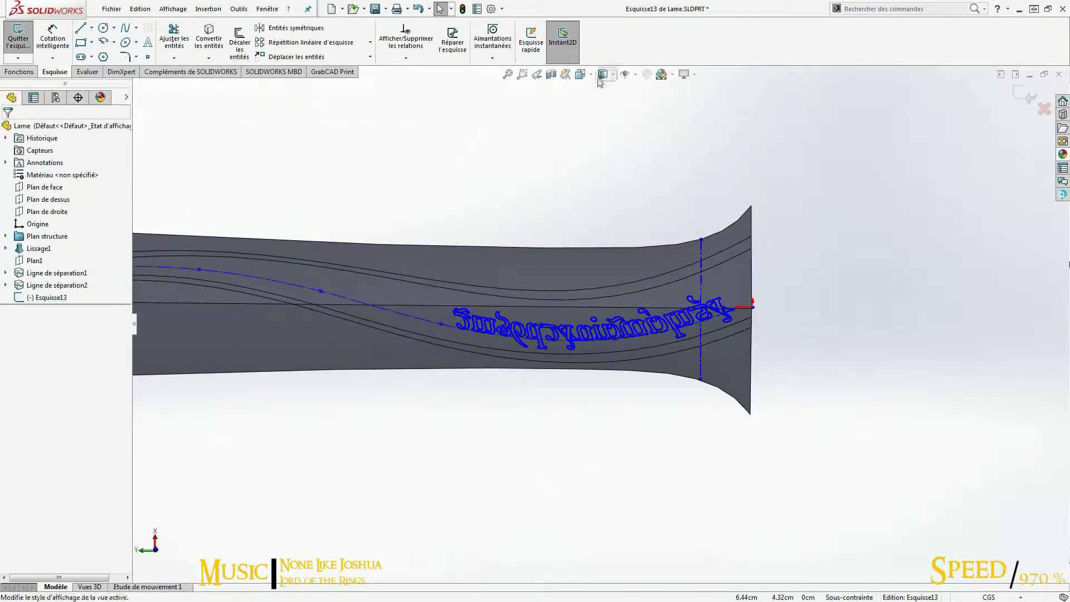
Step: Start another text along the spline and switch it from the document font to the chosen font
scroll(677, 318, "down", 3)
left_click(67, 224)
type("gInalUy")
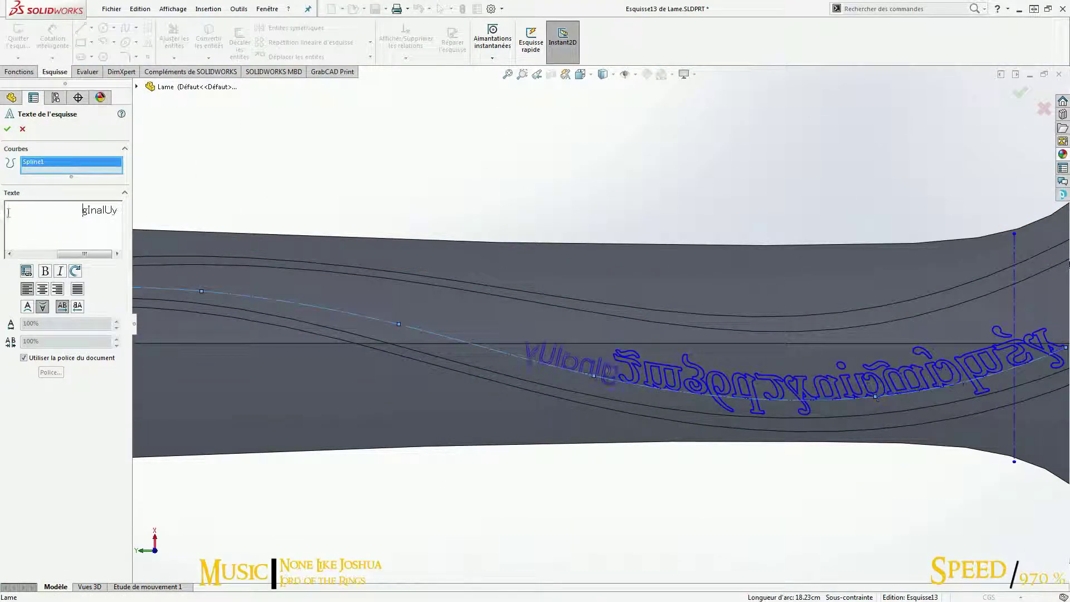
left_click(23, 357)
left_click(51, 372)
left_click(650, 252)
scroll(617, 322, "up", 3)
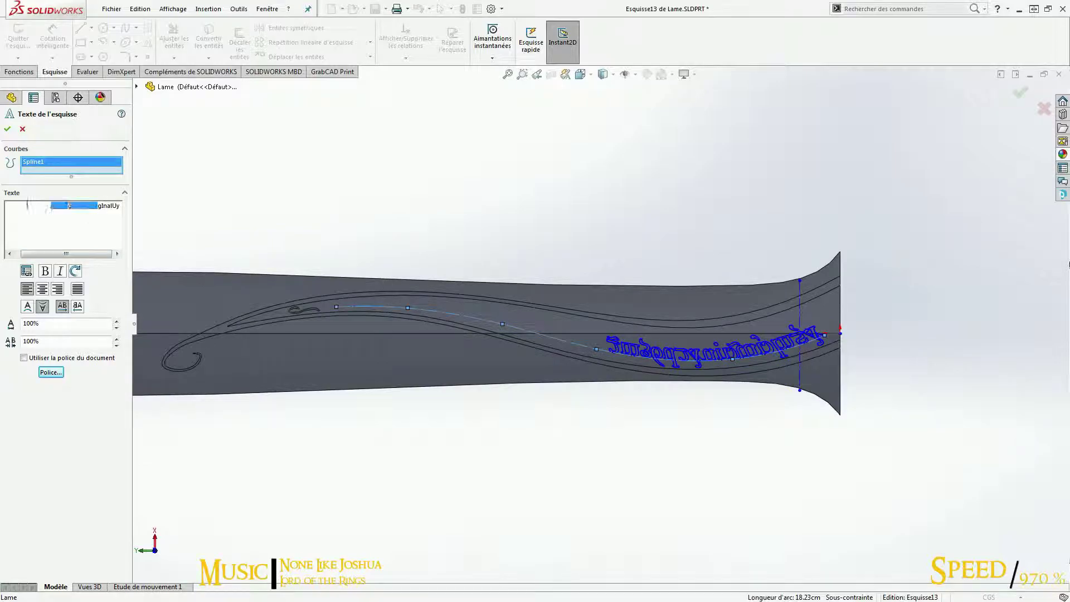
scroll(658, 254, "down", 3)
scroll(465, 292, "down", 1)
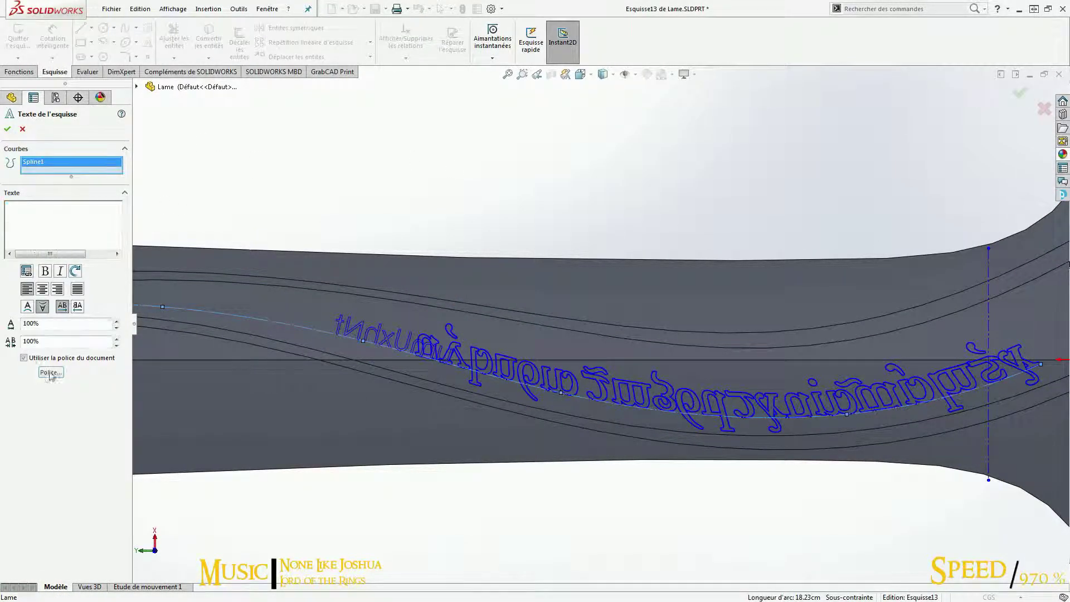
Step: Reapply the font settings to the new left text with the document font off, then close editing
left_click(23, 357)
left_click(51, 372)
left_click(648, 253)
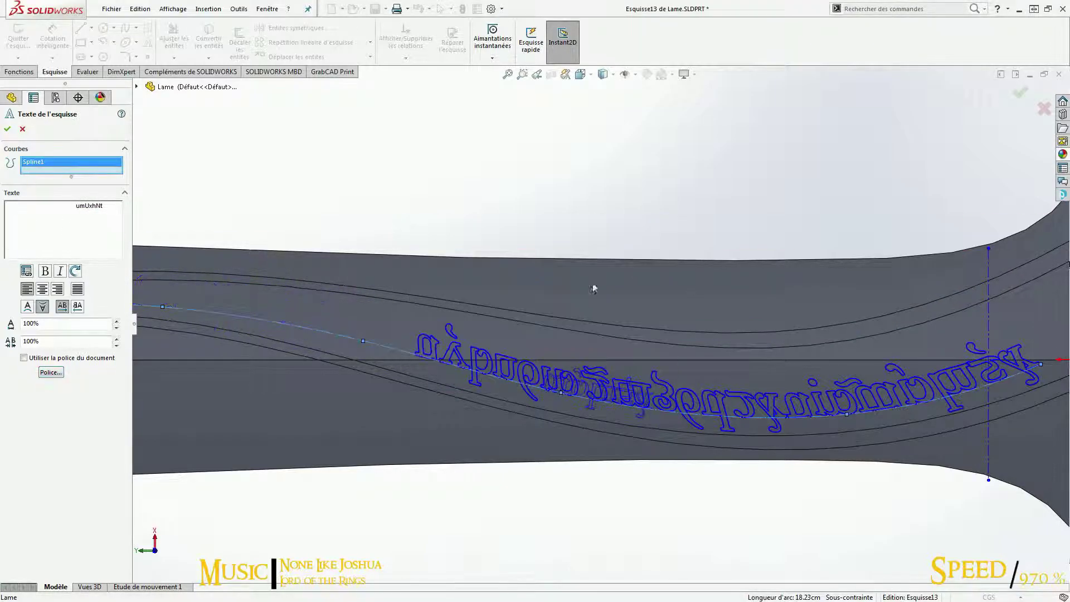
left_click(51, 371)
left_click(641, 256)
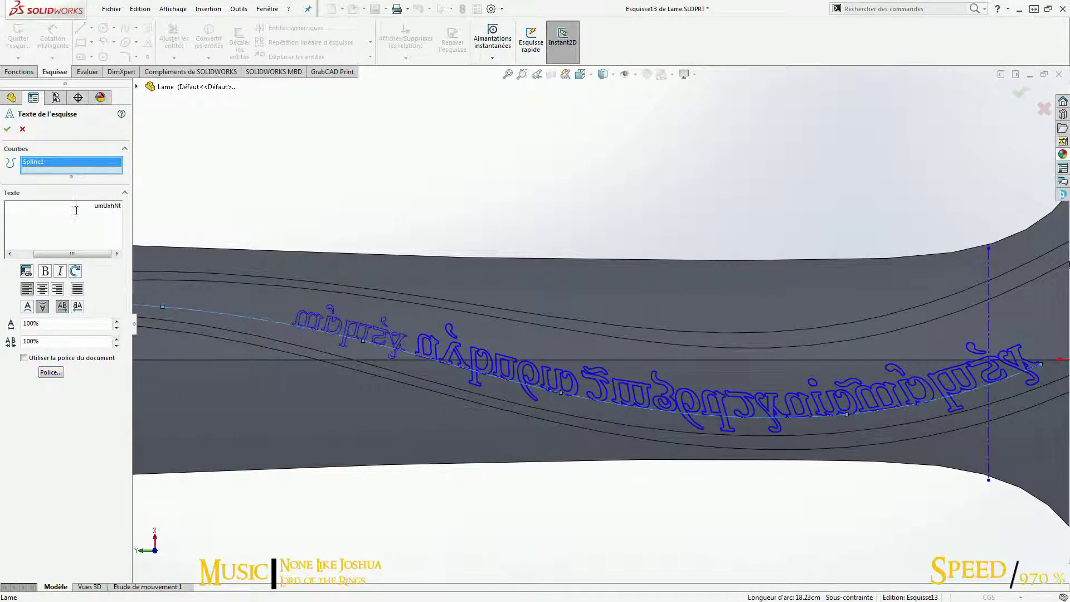
left_click(51, 372)
left_click(650, 252)
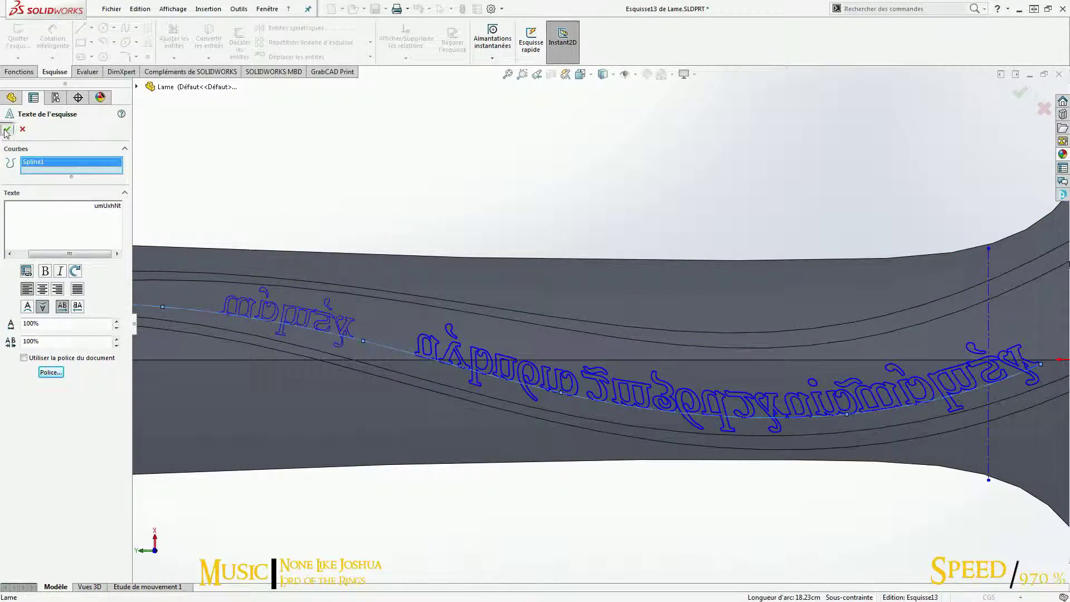
left_click(6, 131)
Step: Reopen the text from its shortcut menu and confirm its font settings
right_click(86, 304)
left_click(123, 334)
left_click(50, 372)
left_click(650, 253)
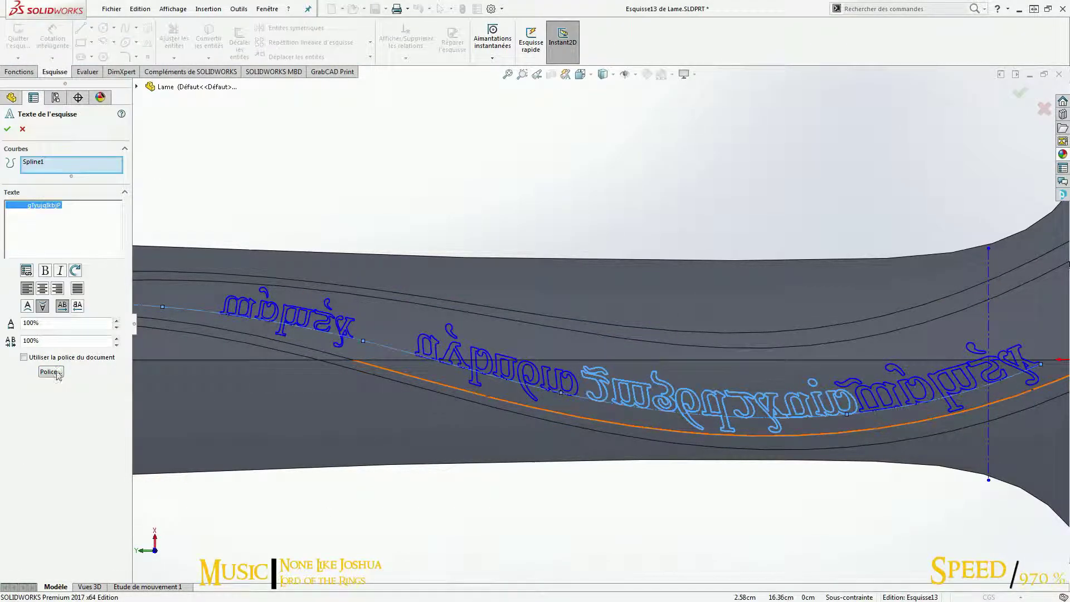
left_click(7, 129)
Step: Reopen the left text, insert the letter 'd', and reapply its font
right_click(86, 303)
left_click(123, 335)
left_click(50, 371)
left_click(649, 251)
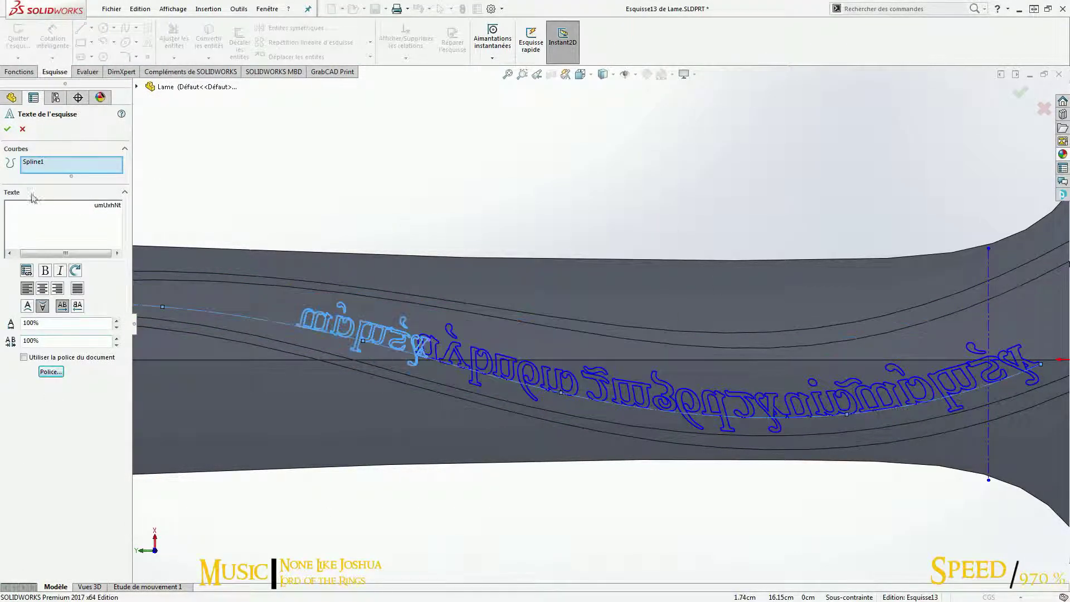
type("d")
left_click(51, 372)
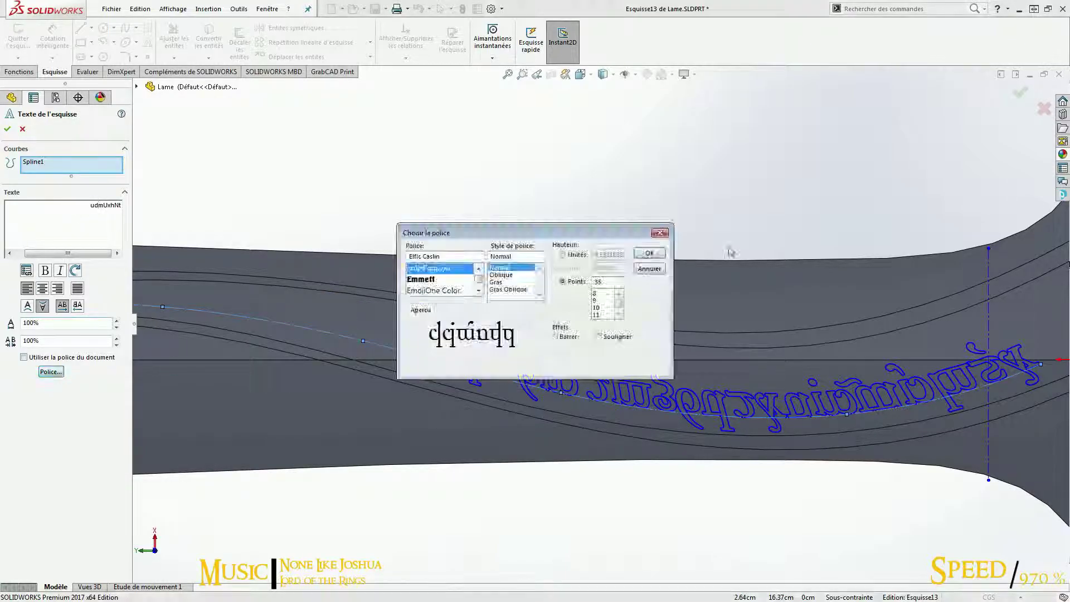
left_click(650, 252)
left_click(7, 128)
Step: Open the middle text and set it to bold oblique at 30 points
middle_click_drag(524, 380, 724, 451, "ctrl")
left_click(725, 451)
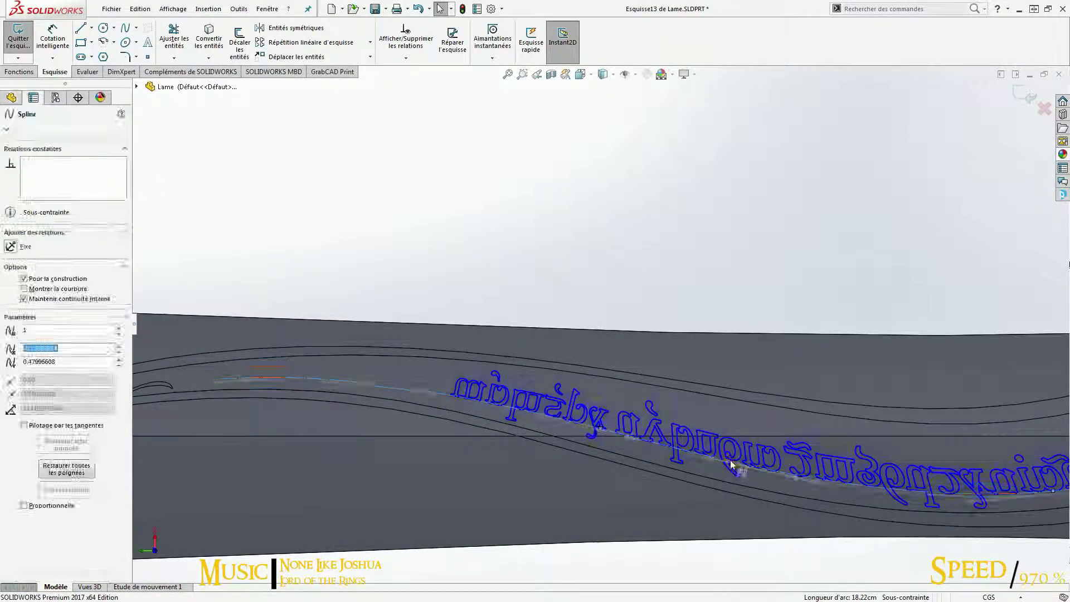
scroll(732, 464, "up", 3)
left_click(702, 264)
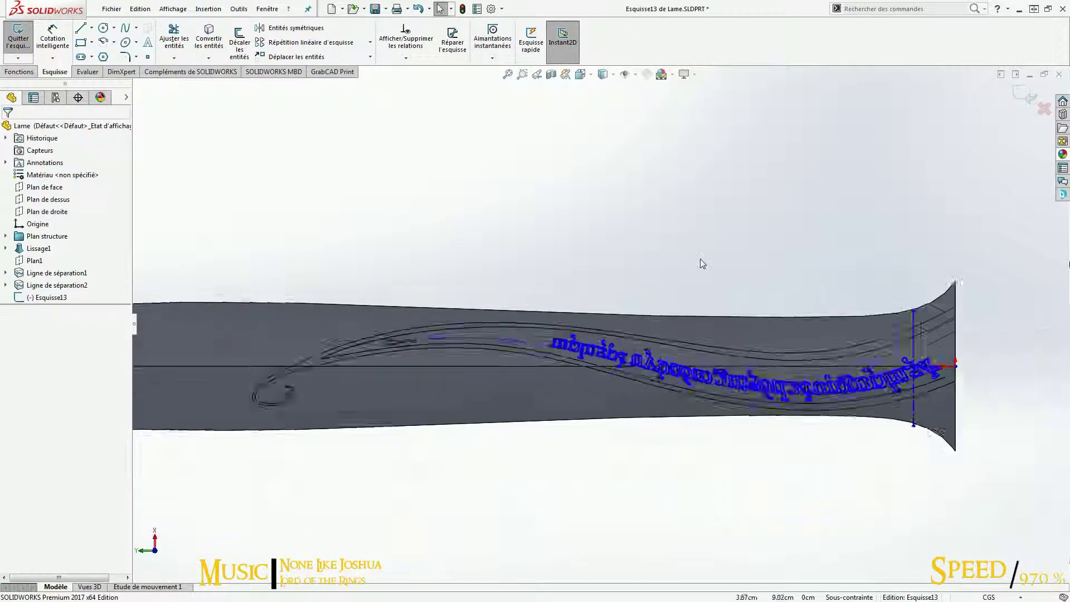
scroll(719, 278, "down", 3)
double_click(430, 379)
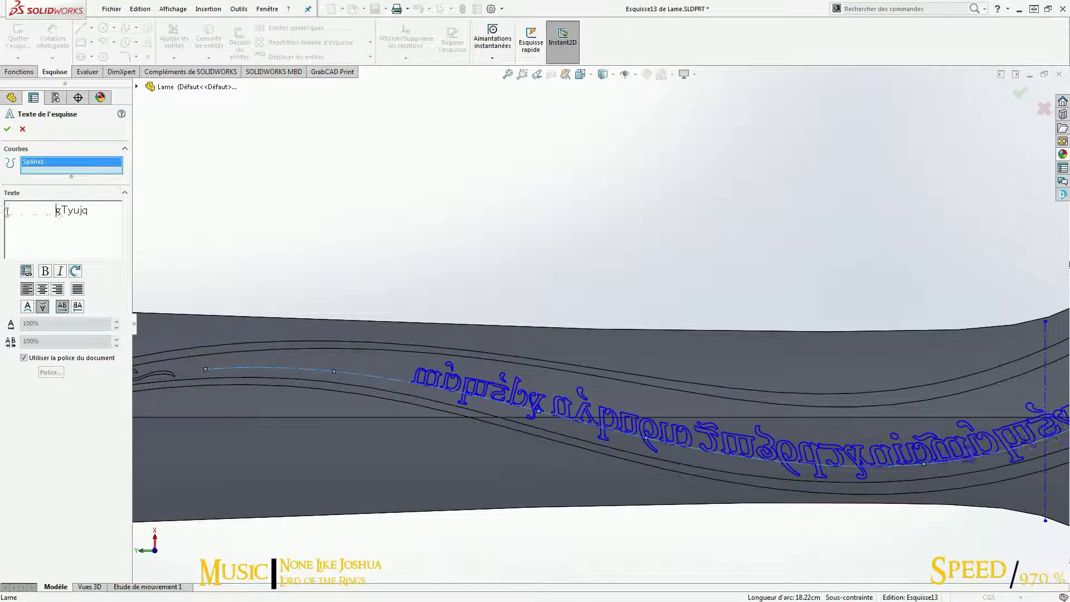
left_click(51, 372)
left_click(650, 253)
left_click(51, 372)
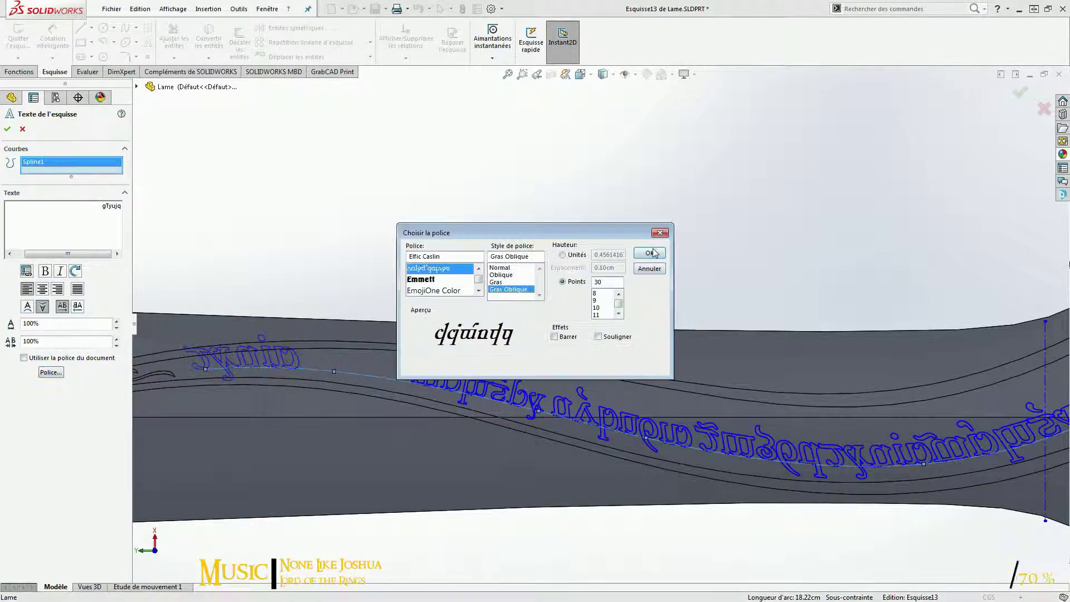
left_click(648, 256)
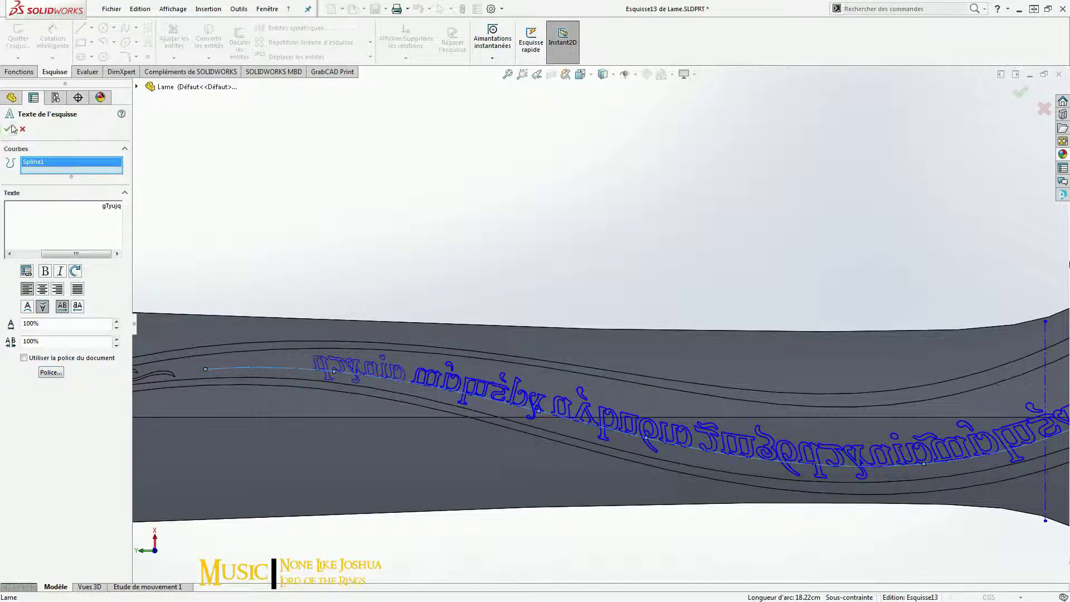
left_click(333, 372)
Step: Turn off the document font on another spline text and give it a 25-point size
double_click(390, 372)
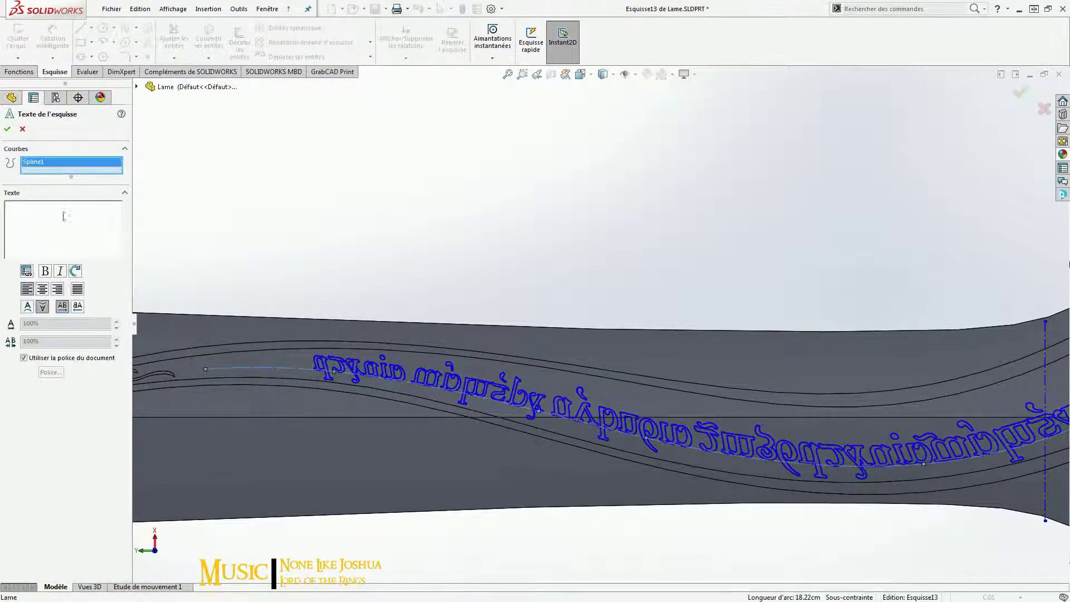
left_click(24, 358)
left_click(51, 372)
key("Return")
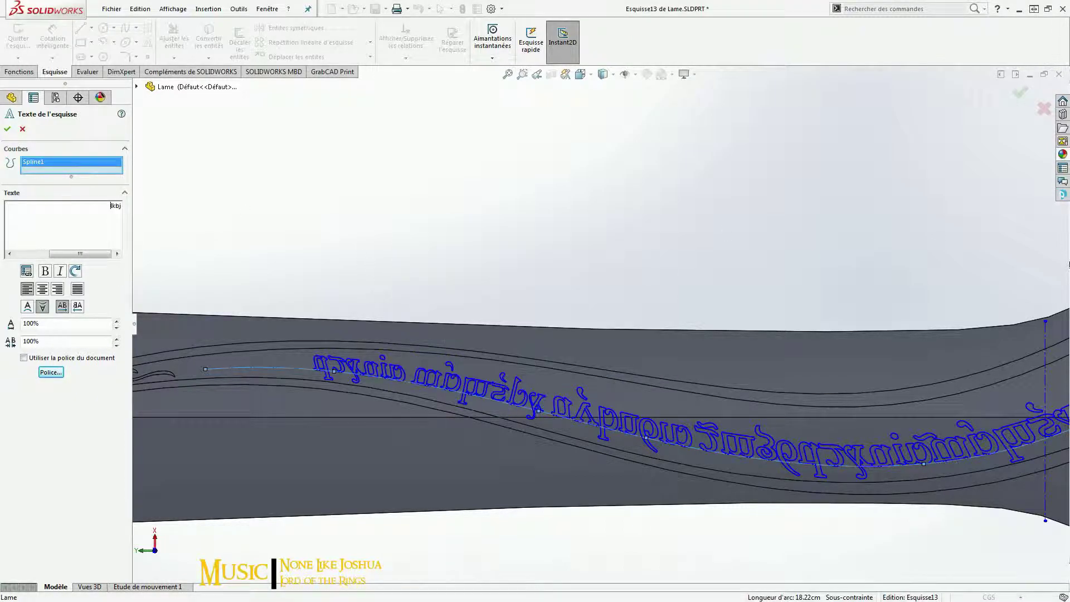
key("Return")
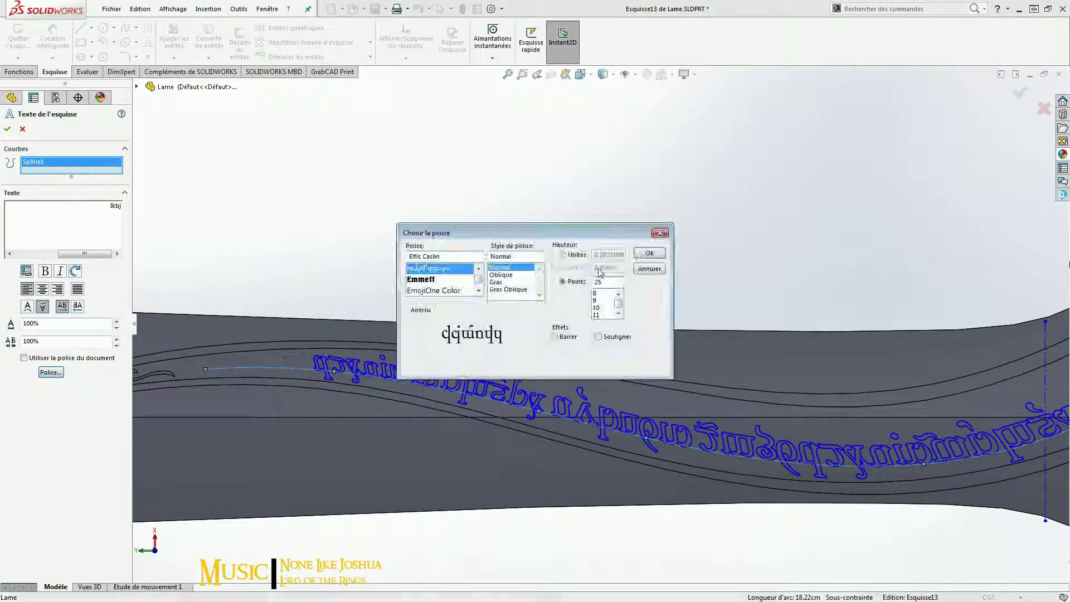
key("Return")
key("Return")
Step: Inspect spline points, then open the curved sketch text and turn off its document font
left_click(183, 371)
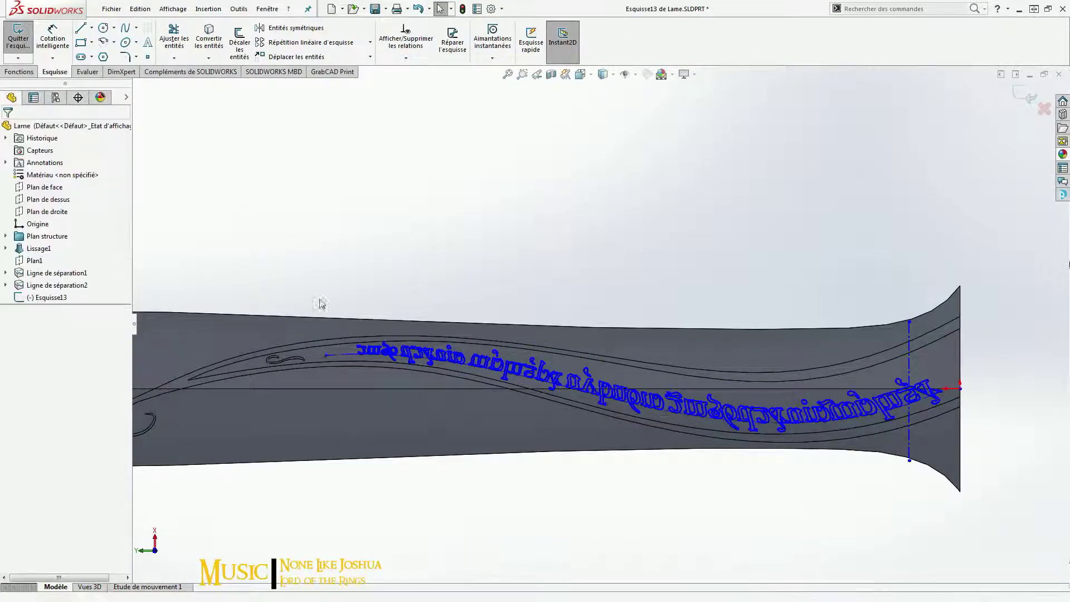
scroll(182, 376, "down", 5)
left_click(435, 383)
left_click(456, 403)
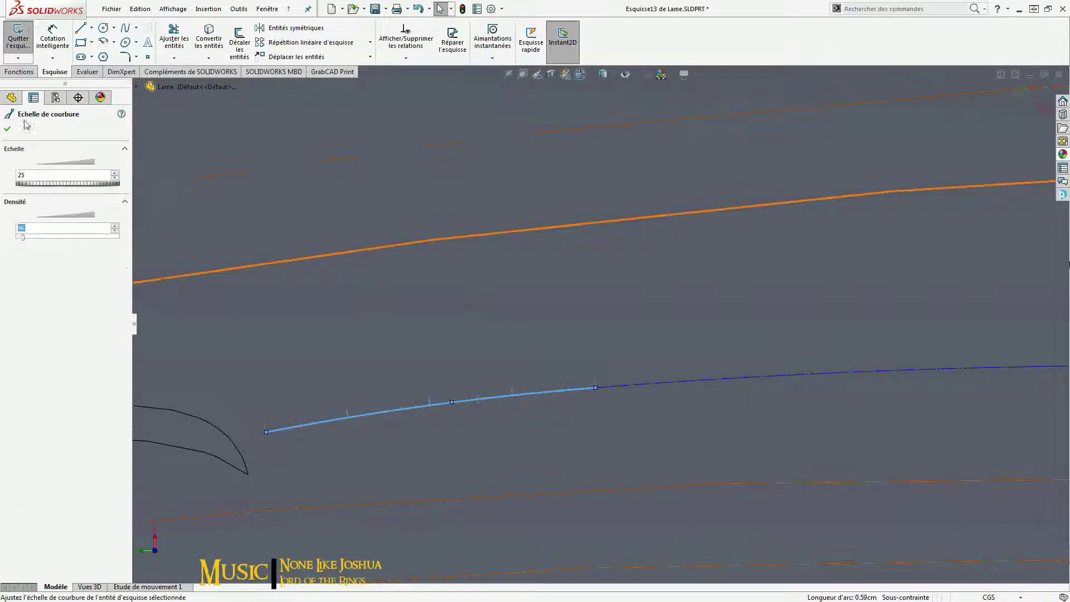
scroll(556, 371, "up", 5)
double_click(556, 371)
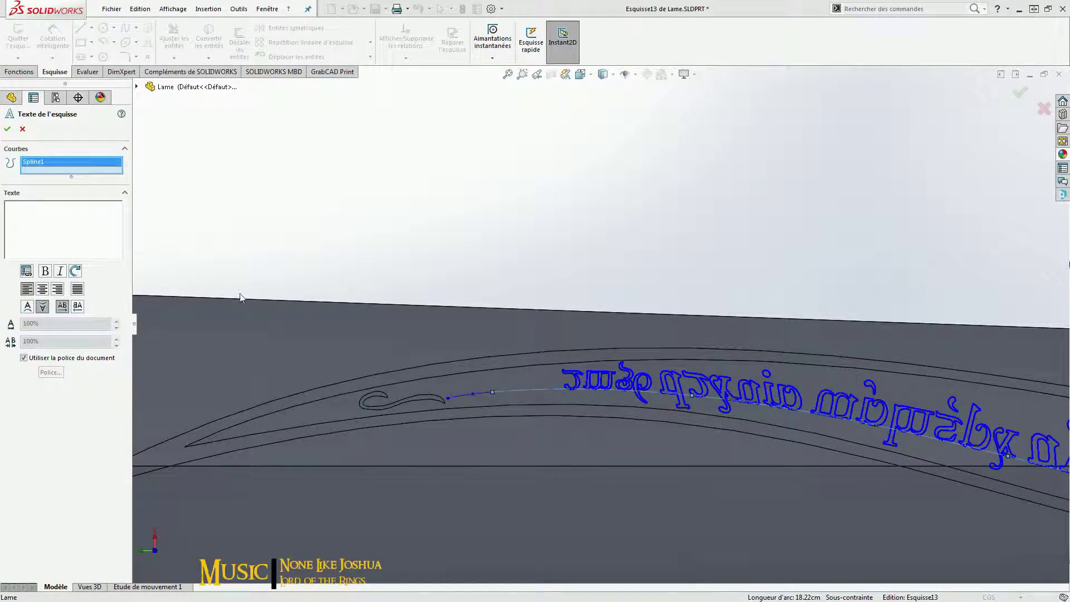
left_click(24, 358)
left_click(50, 372)
Step: Choose a new font size and apply a 90% text width, confirming the sketch text
left_click(619, 314)
key("Return")
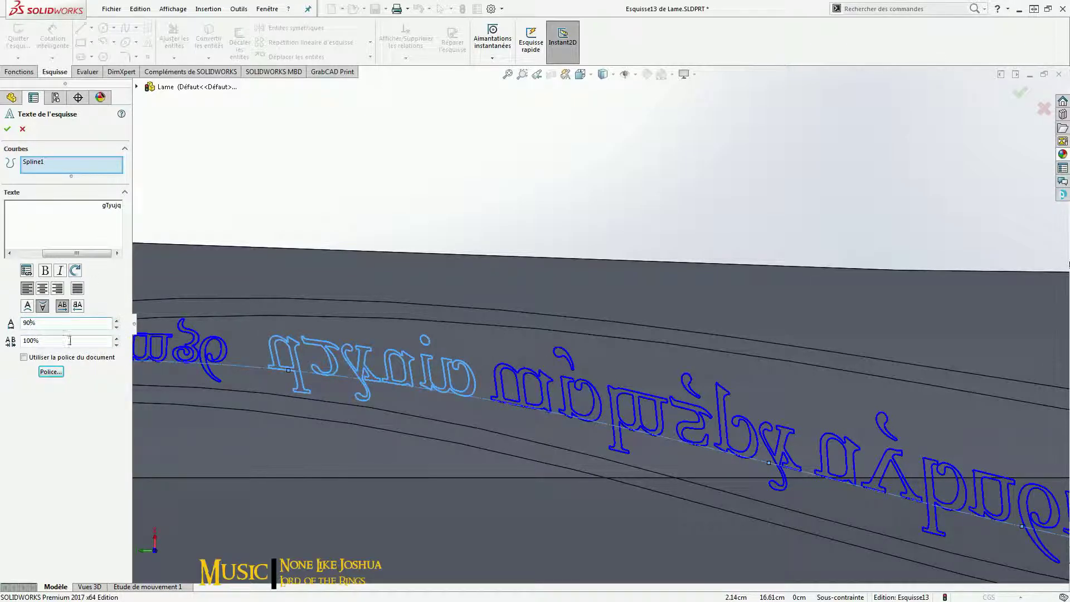
key("Return")
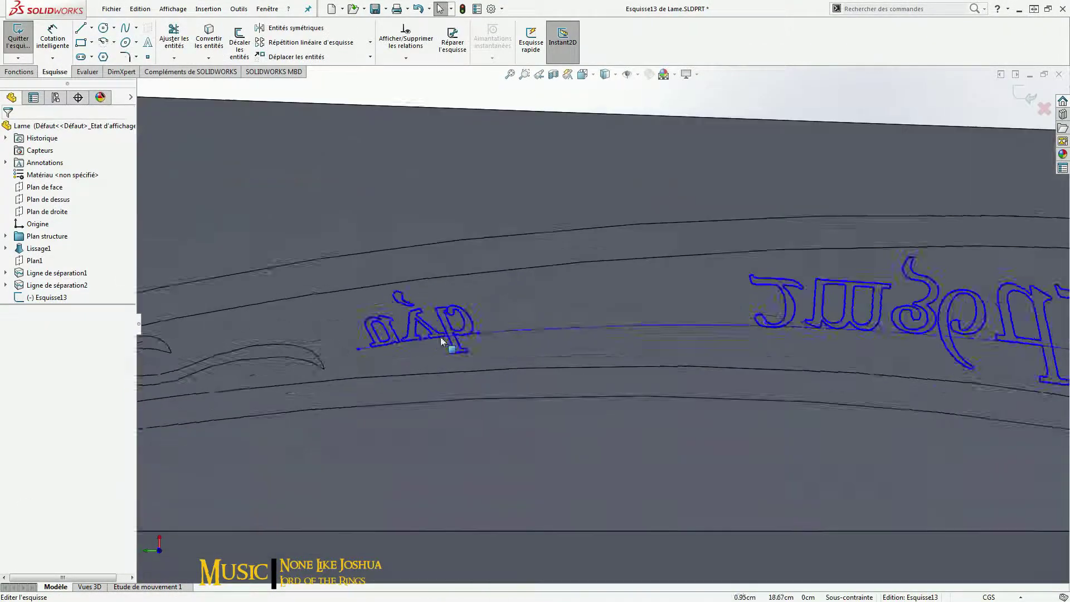
Step: Turn off the document font for the text and open its font settings
left_click(23, 357)
left_click(53, 372)
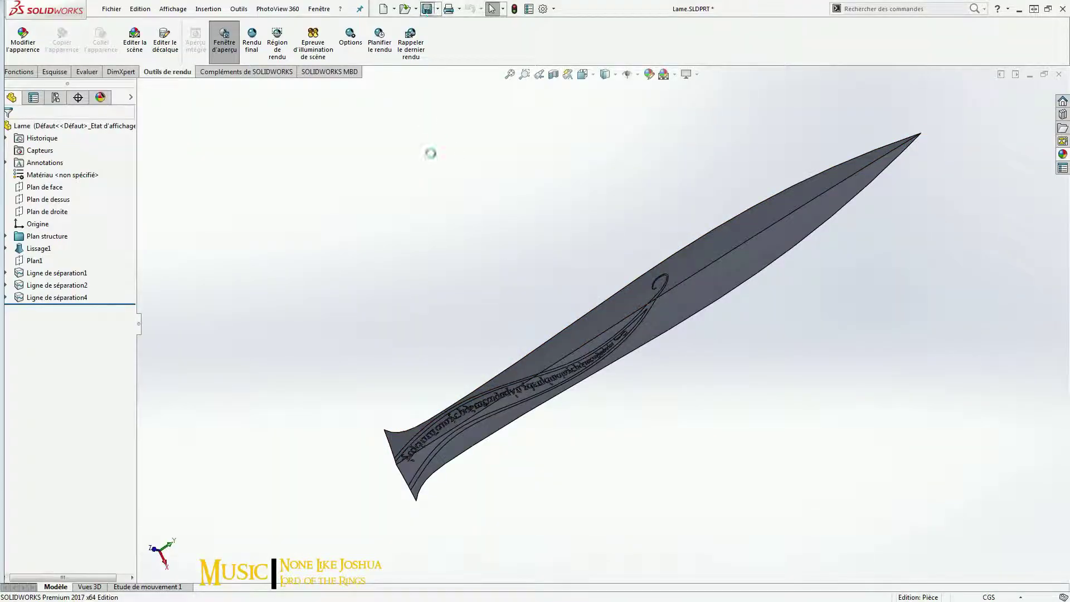
Step: Apply polished steel (acier poli) to the blade and open its advanced illumination settings
left_click(908, 118)
left_click_drag(914, 362, 761, 340)
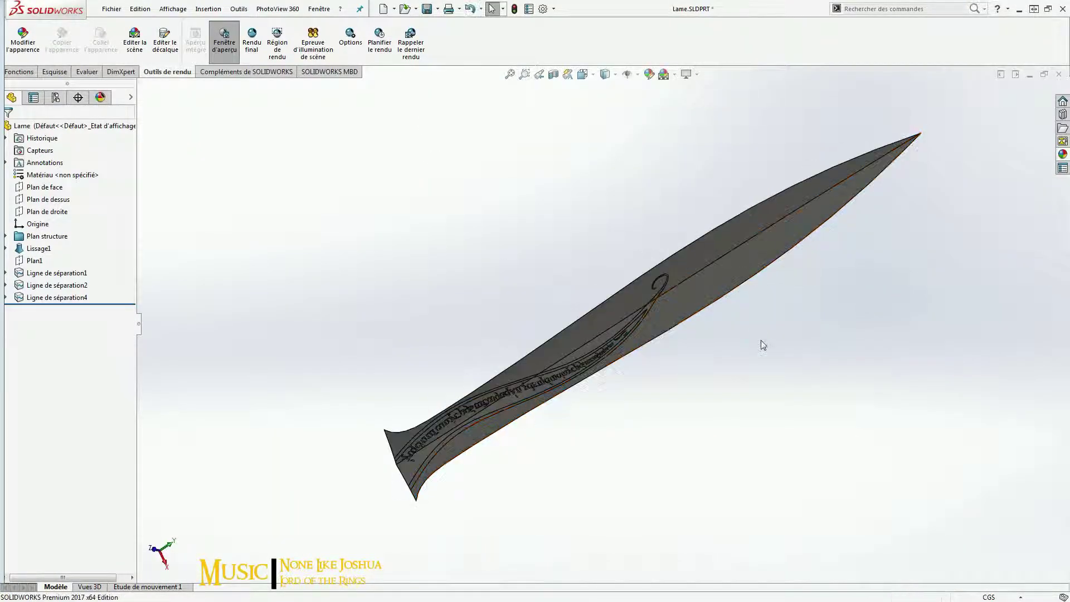
left_click(100, 97)
right_click(33, 163)
left_click(48, 186)
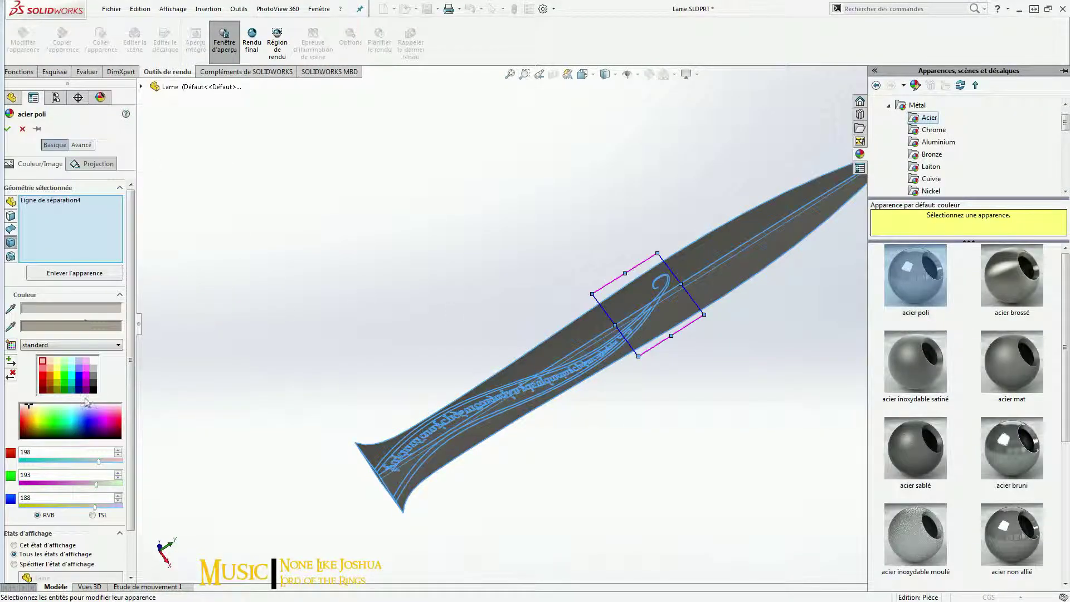
left_click(82, 145)
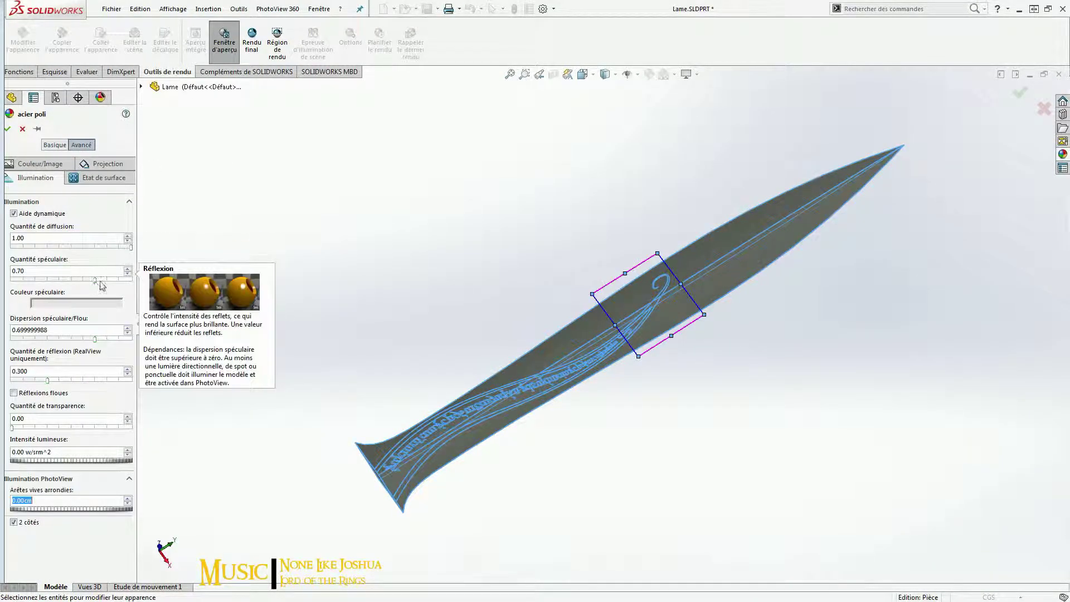
left_click_drag(95, 339, 66, 338)
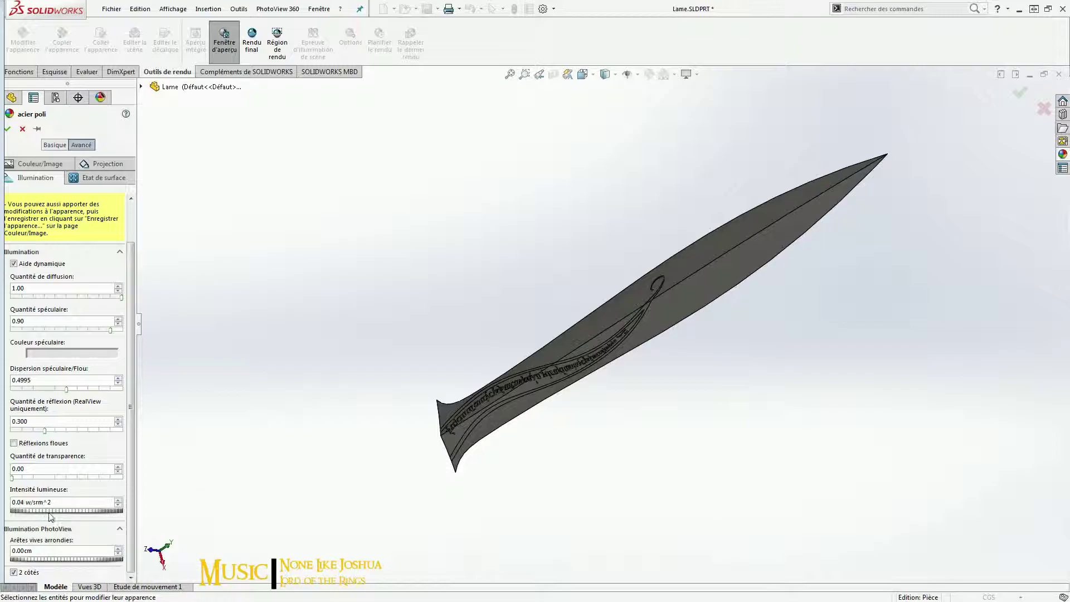
Step: Try the chrome plaqué appearance on the blade and orbit it upright
left_click(1063, 154)
left_click(922, 131)
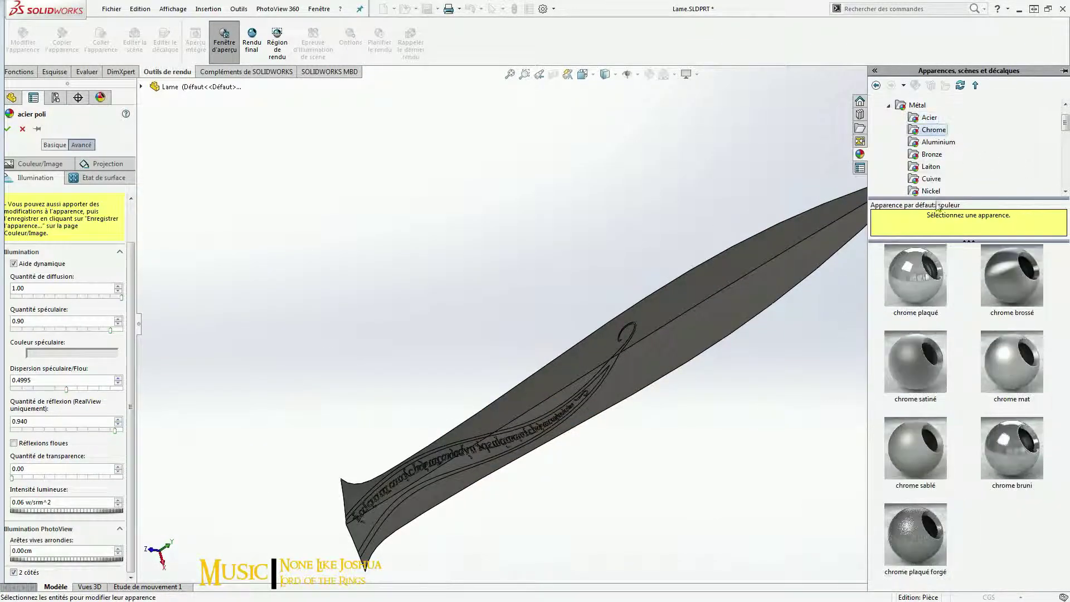
left_click_drag(914, 262, 753, 303)
middle_click_drag(762, 375, 467, 461)
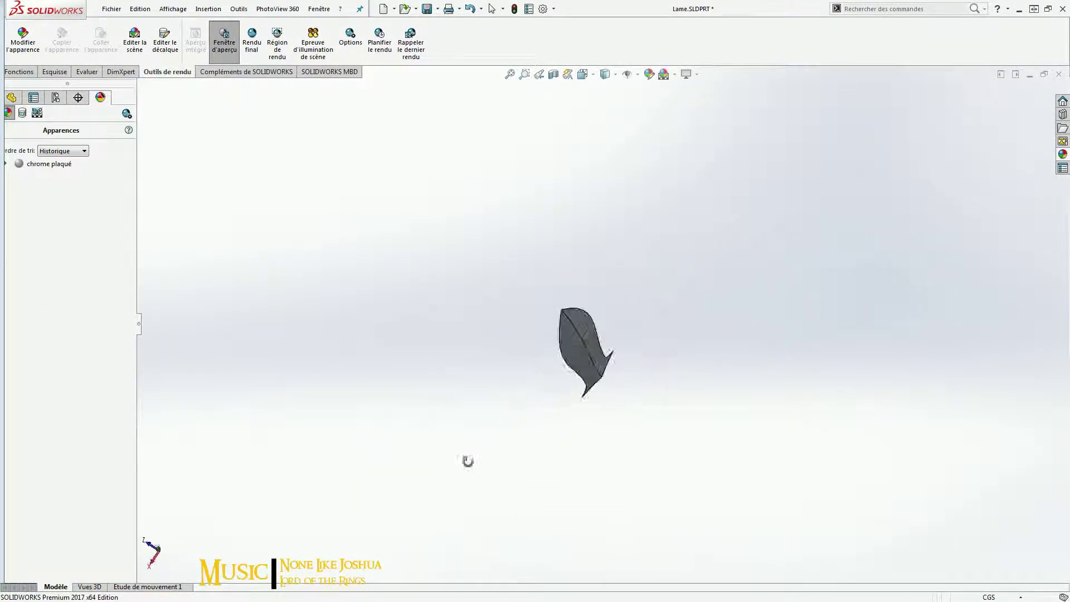
middle_click_drag(675, 208, 828, 336)
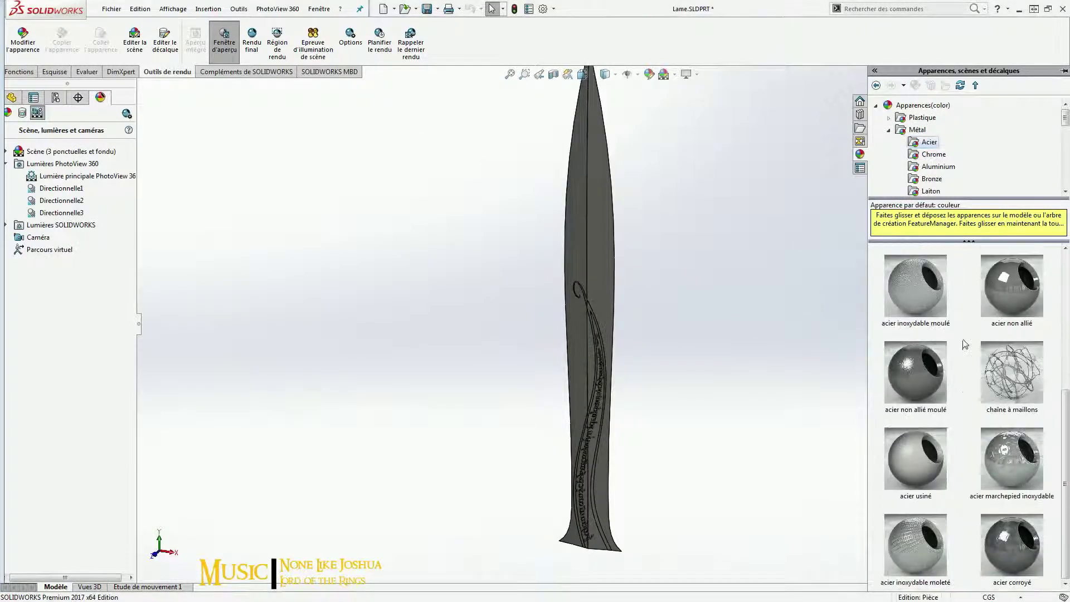
Step: Apply polished silver (argent poli) from the silver metals folder to the engraving
left_click_drag(970, 366, 604, 382)
scroll(579, 313, "down", 5)
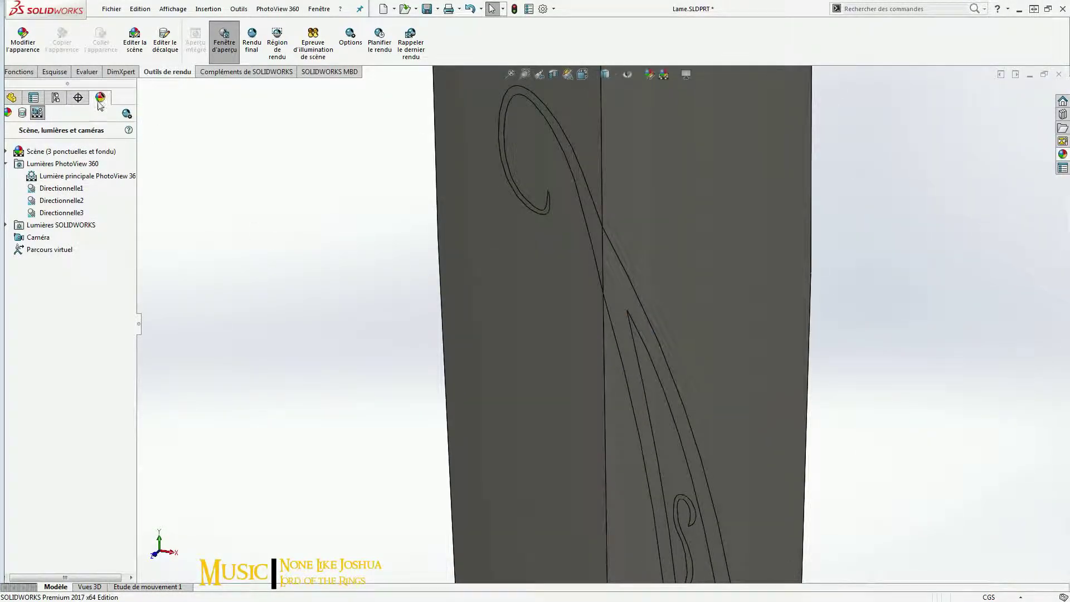
left_click(1063, 154)
left_click(928, 143)
left_click(939, 166)
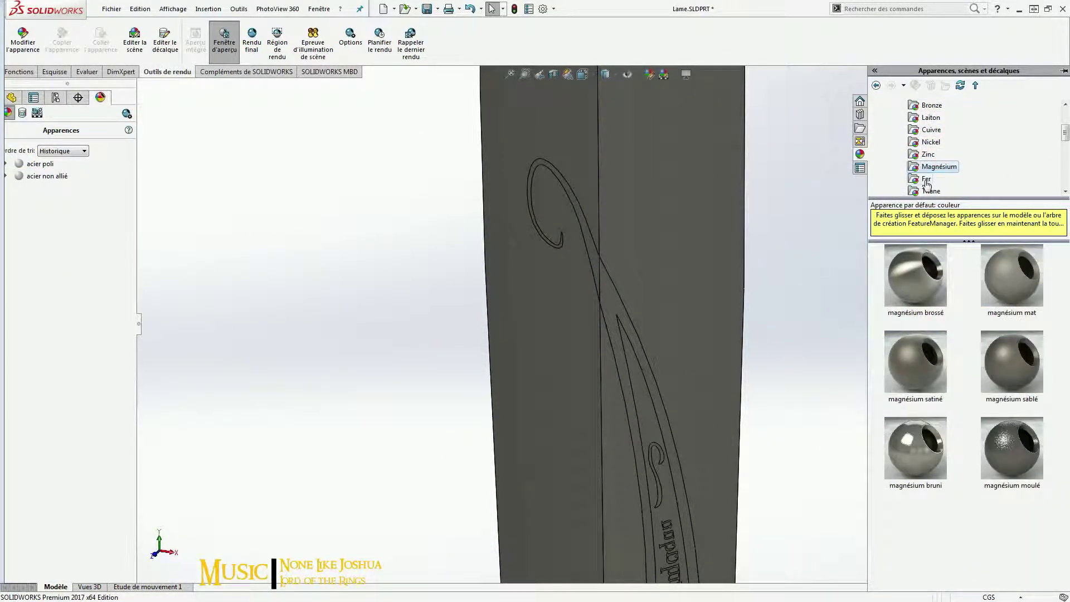
left_click(929, 154)
left_click_drag(915, 276, 609, 303)
left_click(608, 302)
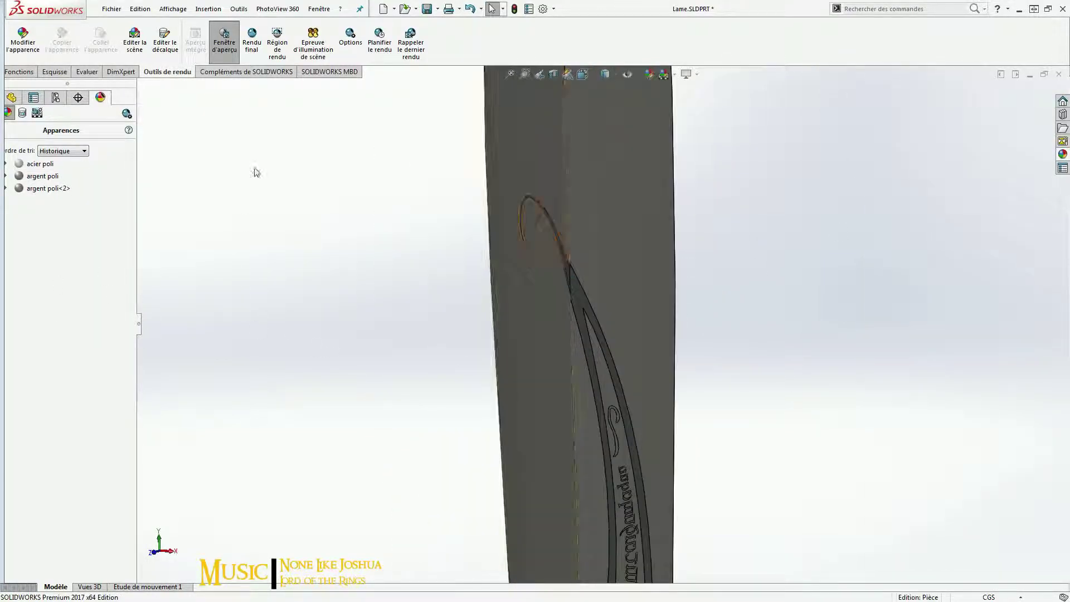
Step: Review the main PhotoView scene light settings, then close the scene panel
left_click(37, 113)
right_click(67, 202)
left_click(111, 209)
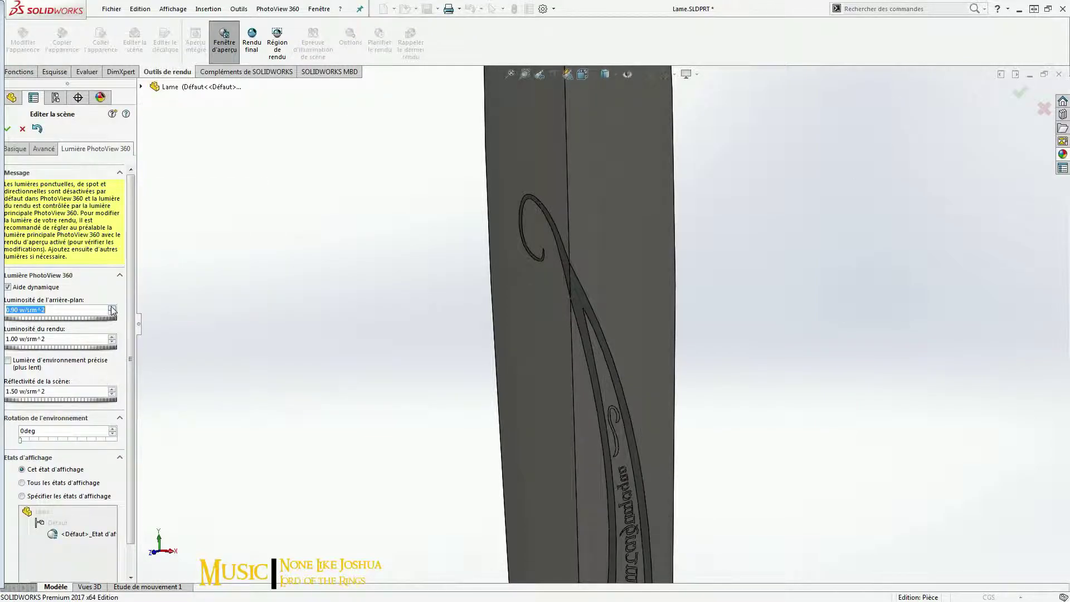
left_click(7, 129)
scroll(535, 351, "down", 5)
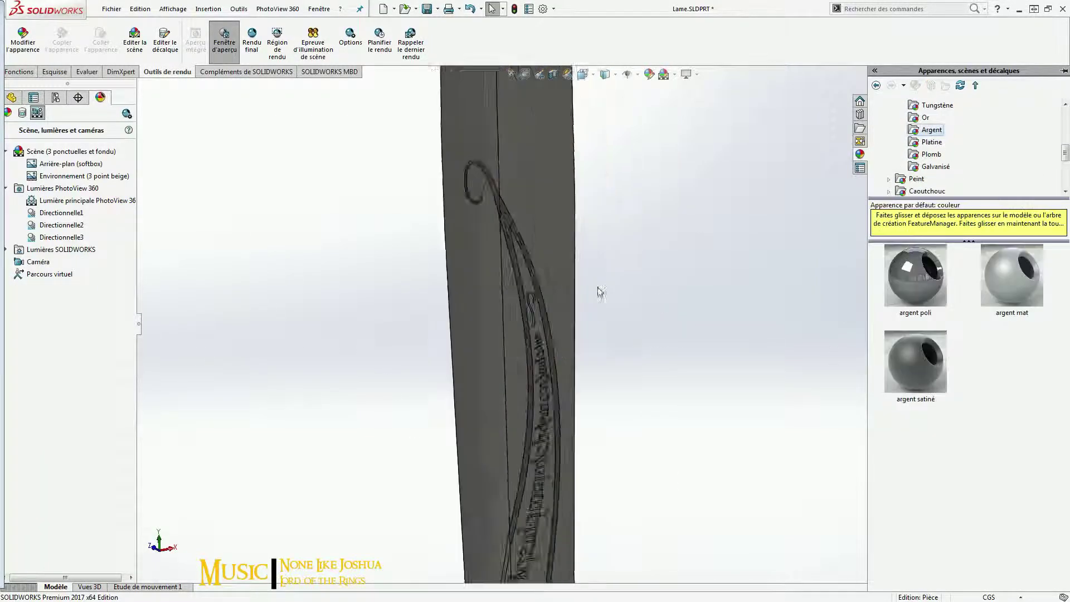
scroll(600, 292, "down", 5)
Step: Select the engraved lettering faces and assign them polished silver
left_click(558, 254)
left_click(8, 112)
scroll(591, 295, "up", 3)
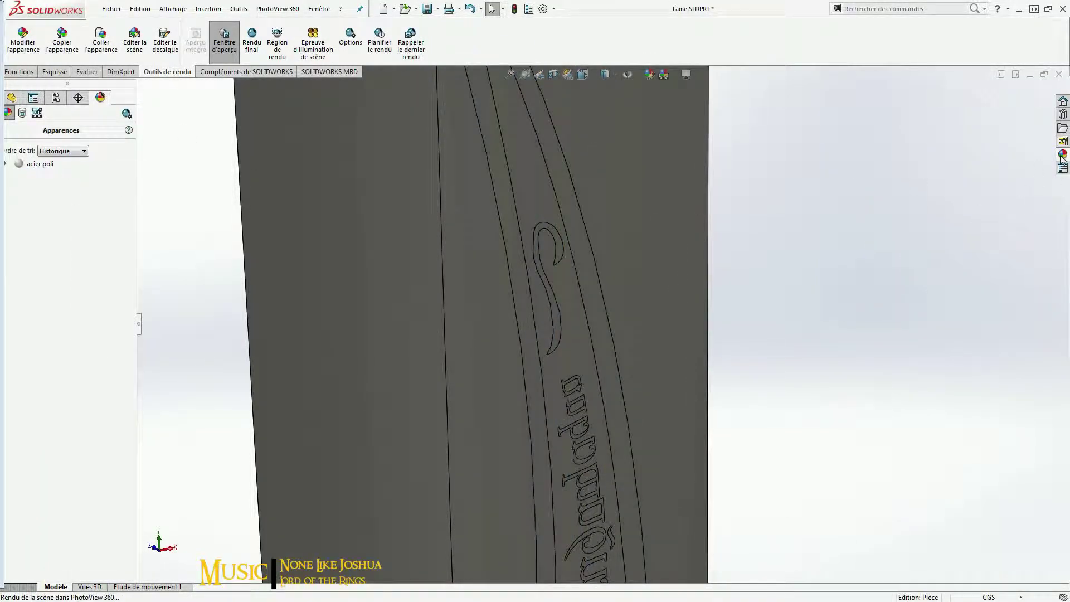
left_click(591, 296)
scroll(612, 295, "up", 2)
left_click(609, 294)
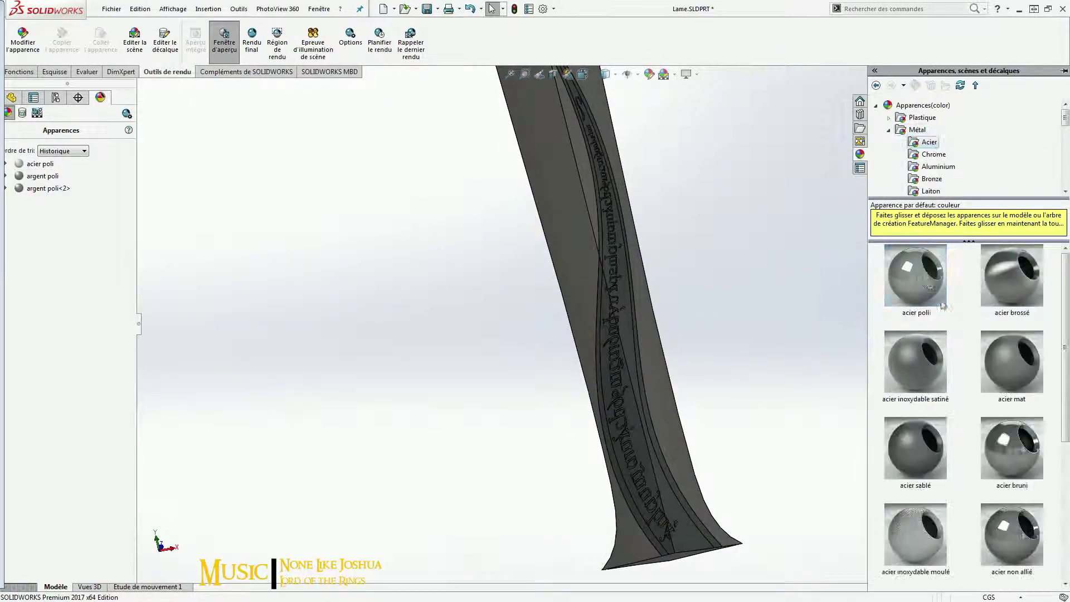
left_click(671, 529)
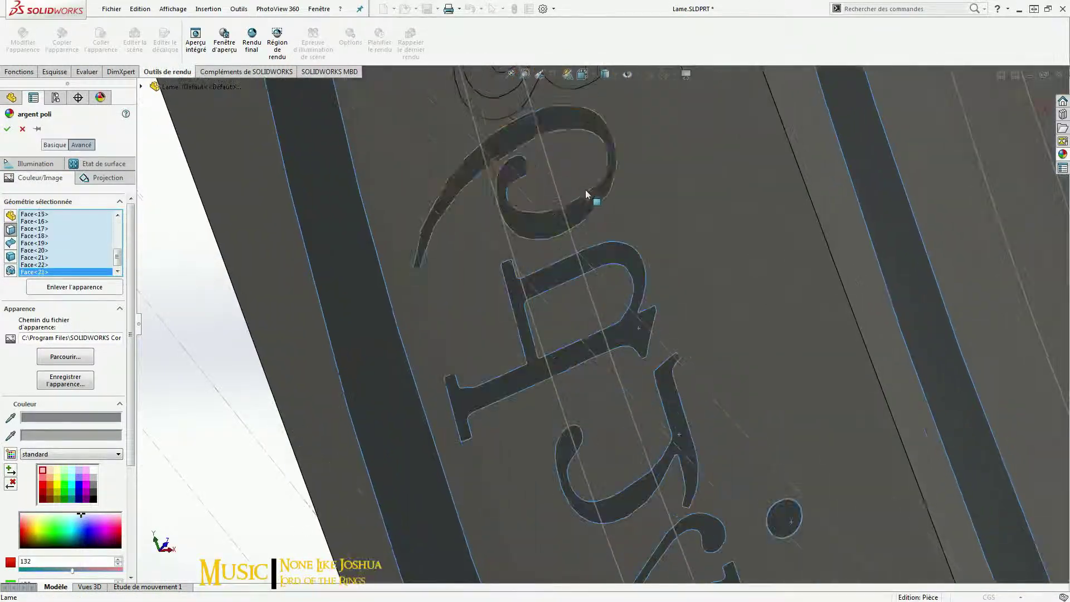
Step: Add more engraved letter faces to the polished silver appearance and confirm it
mouse_move(585, 194)
middle_mouse_down()
mouse_move(574, 167)
mouse_move(638, 341)
mouse_move(610, 310)
mouse_move(627, 350)
mouse_move(442, 394)
middle_mouse_up()
left_click(445, 396)
middle_click_drag(949, 420, 359, 461)
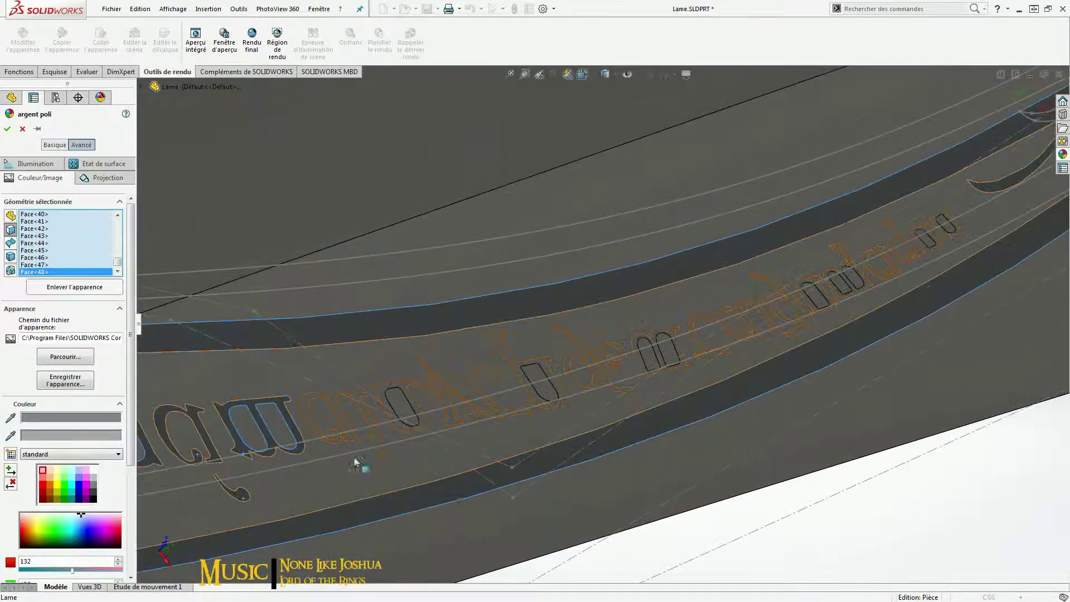
scroll(914, 253, "up", 5)
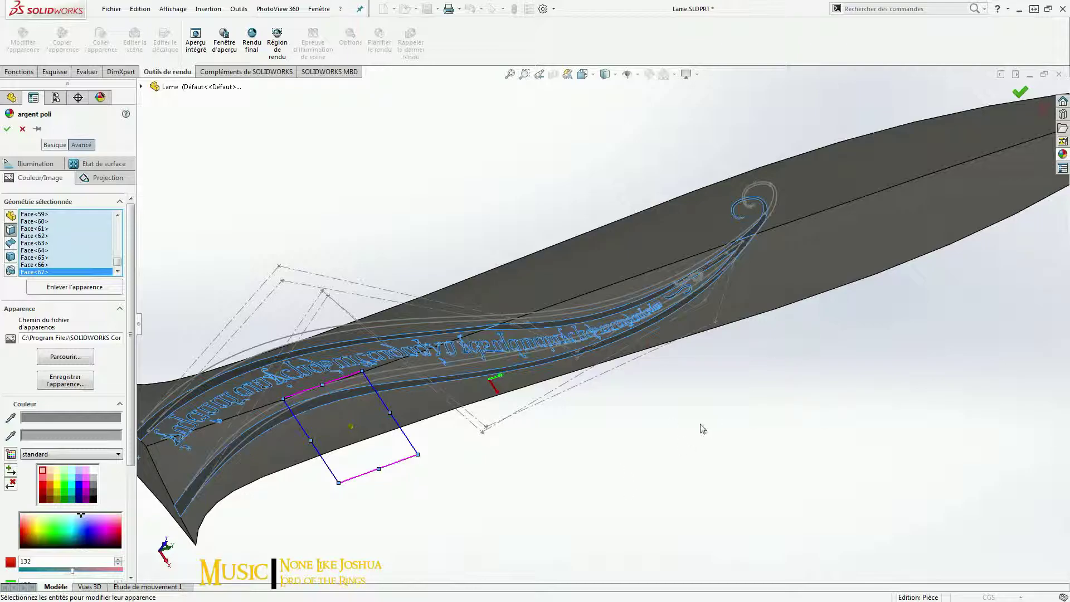
key("Return")
mouse_move(525, 444)
middle_mouse_down()
mouse_move(453, 272)
mouse_move(557, 234)
middle_mouse_up()
Step: Try the polished zinc appearance from the metals library on the blade
left_click(1062, 154)
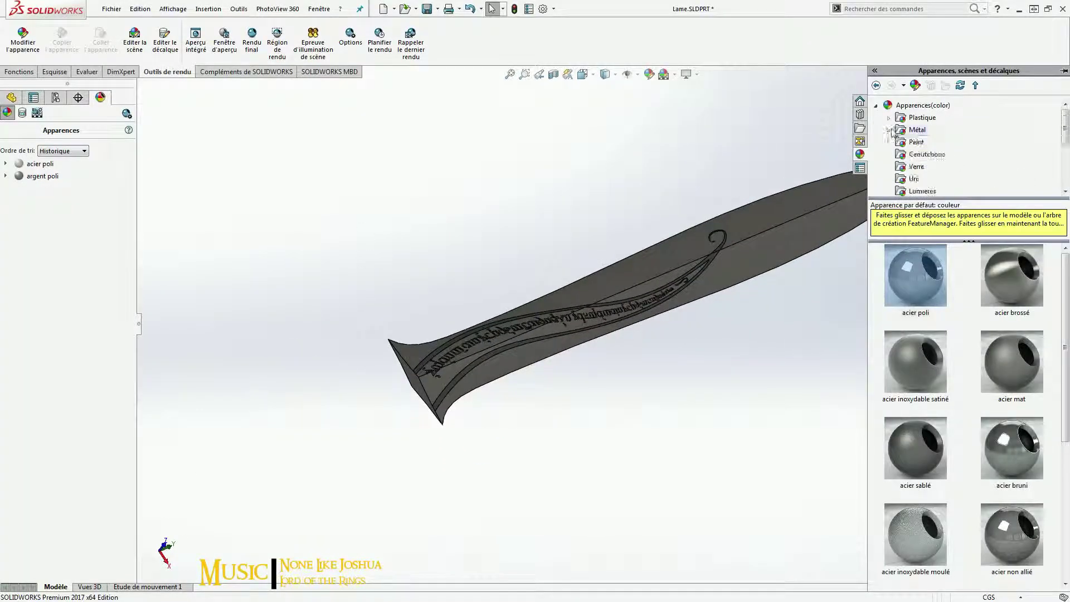
scroll(926, 145, "down", 3)
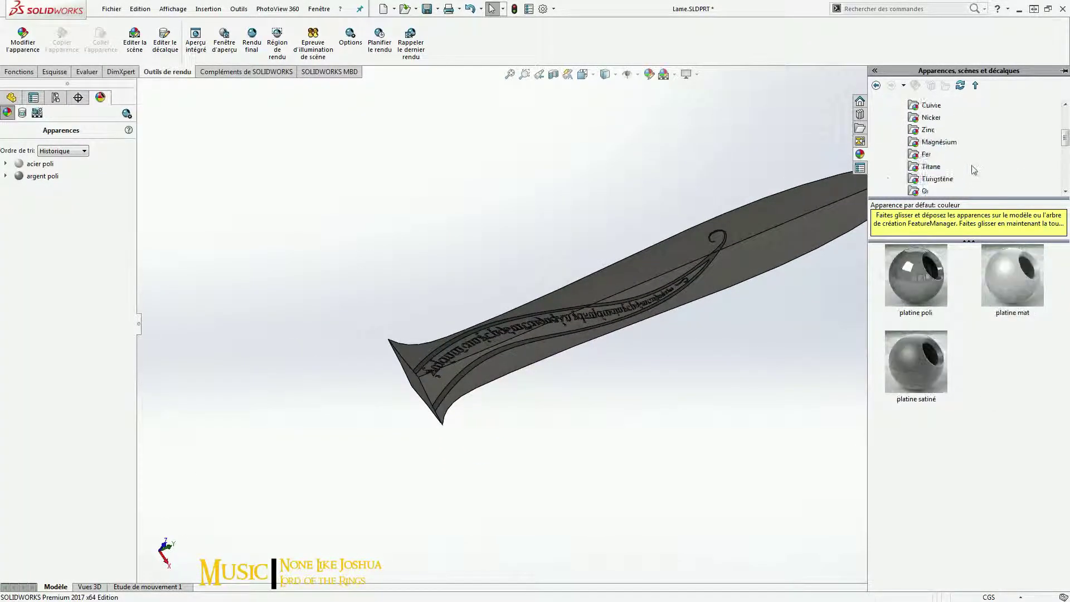
left_click(926, 191)
left_click(938, 135)
left_click_drag(916, 275, 811, 255)
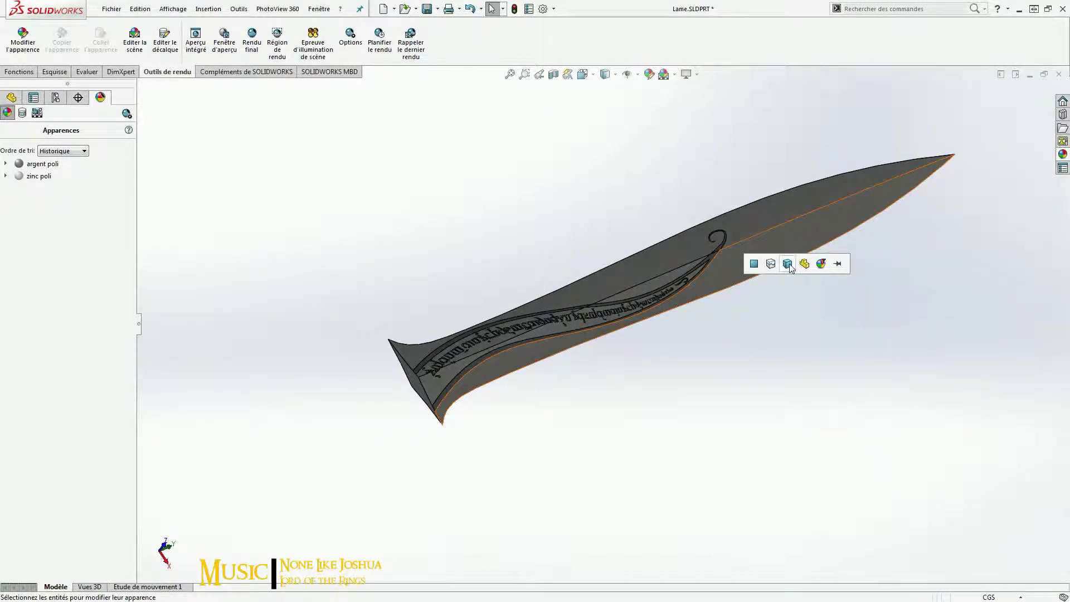
left_click(786, 263)
Step: Open the blade's polished steel (acier poli) appearance for editing
right_click(39, 166)
left_click(85, 188)
left_click(22, 128)
double_click(32, 176)
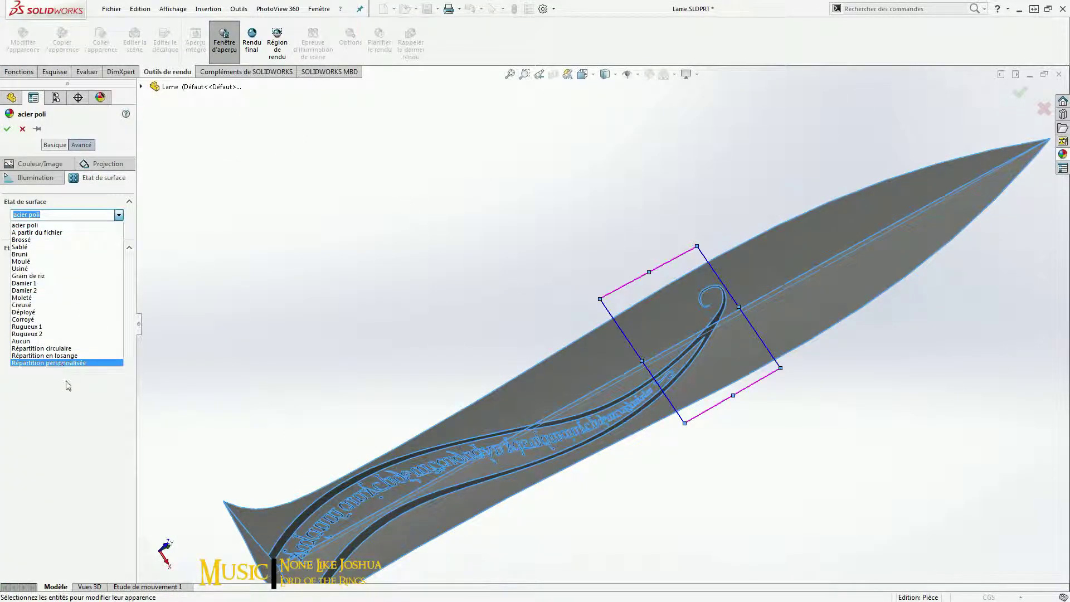
Step: Set polished steel specular blur to 0.32967 with zero reflection and confirm
left_click(35, 177)
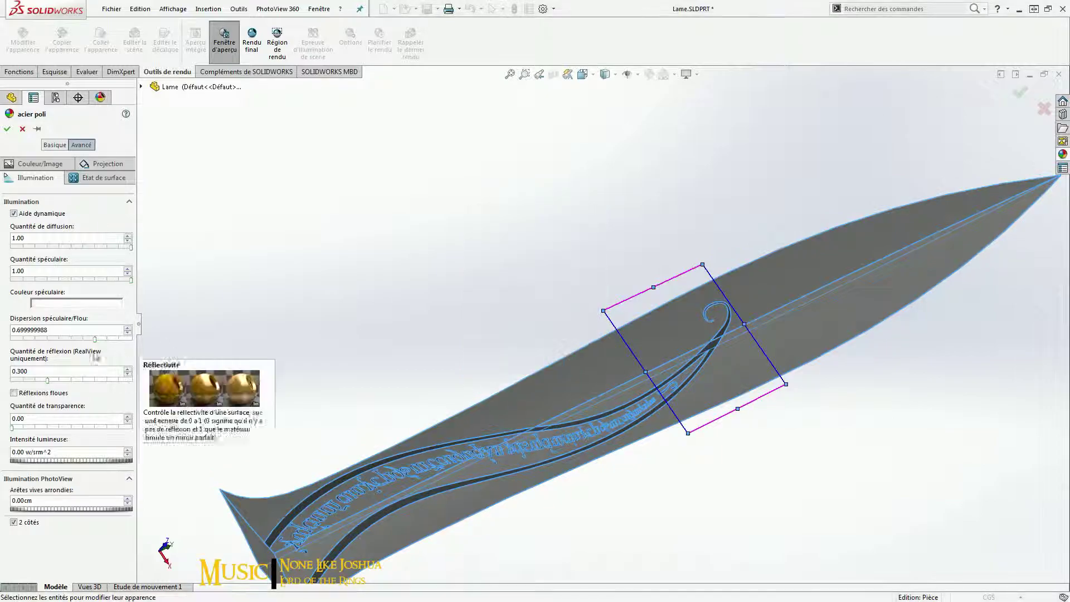
left_click_drag(129, 338, 50, 338)
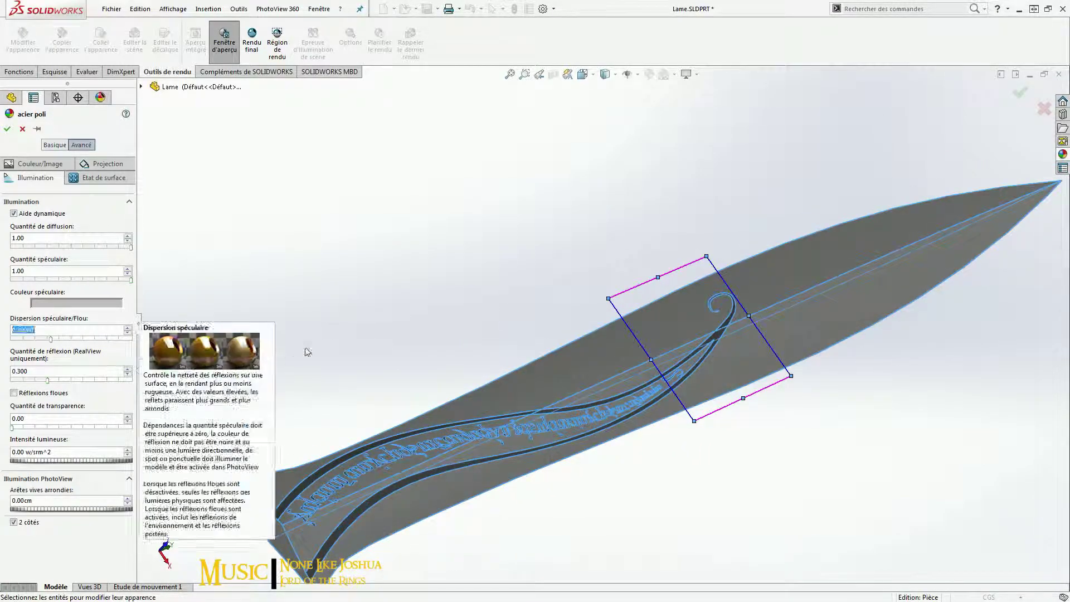
left_click_drag(48, 381, 73, 380)
scroll(232, 306, "up", 3)
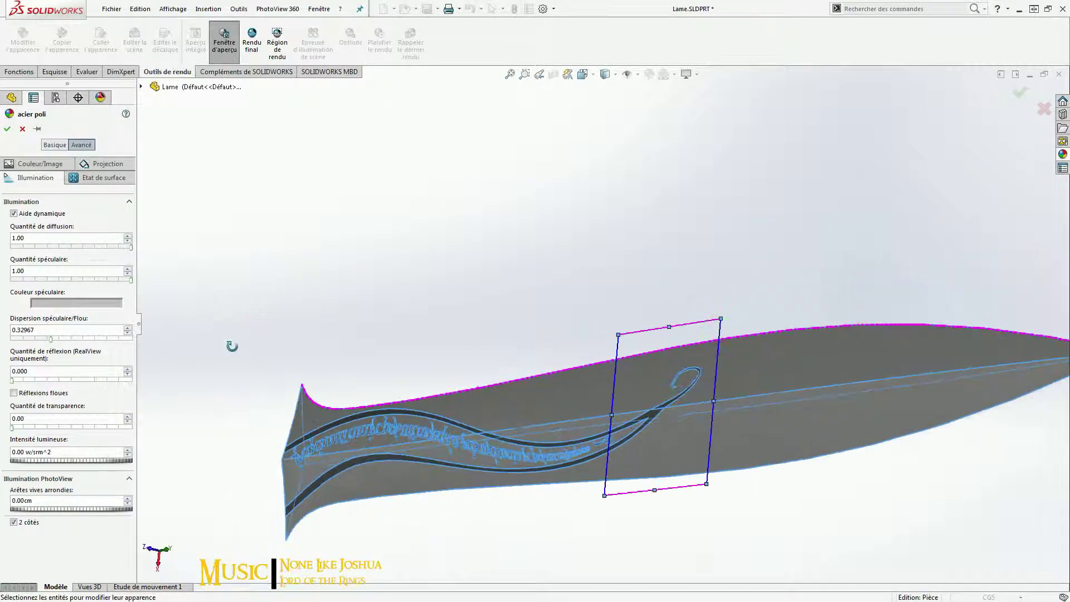
scroll(496, 353, "up", 3)
key("Return")
Step: Switch the model to the Dimetric view orientation
scroll(622, 122, "up", 5)
left_click(582, 74)
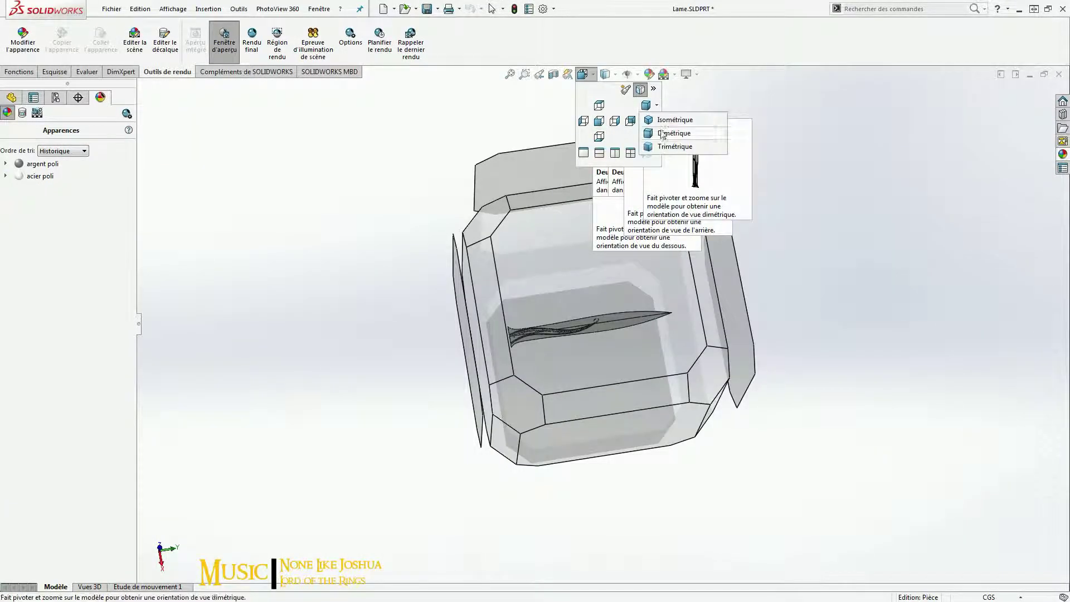
left_click(652, 117)
right_click(716, 358)
key("Escape")
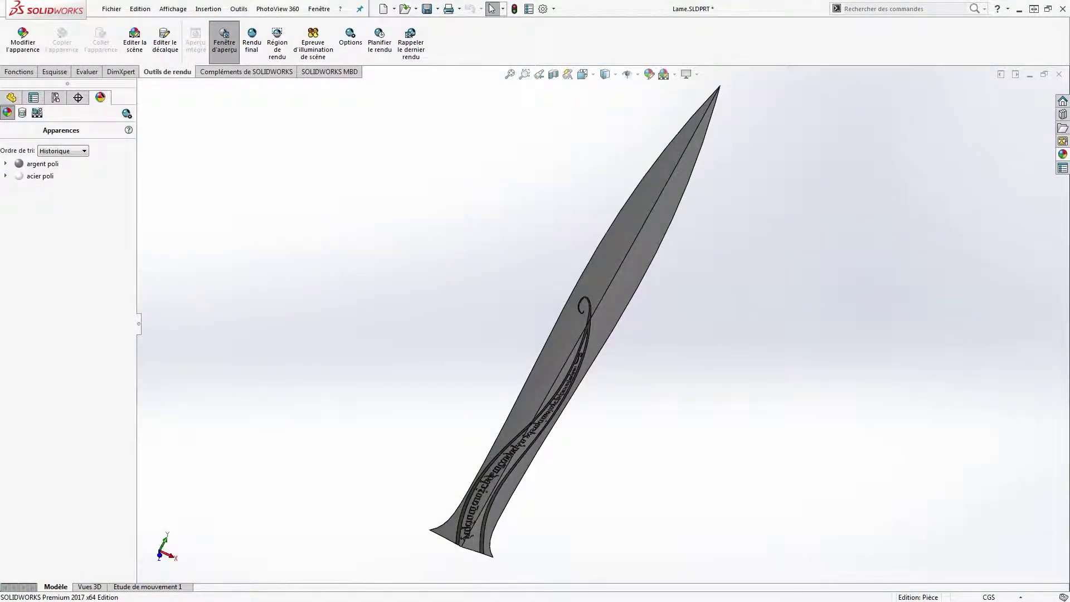